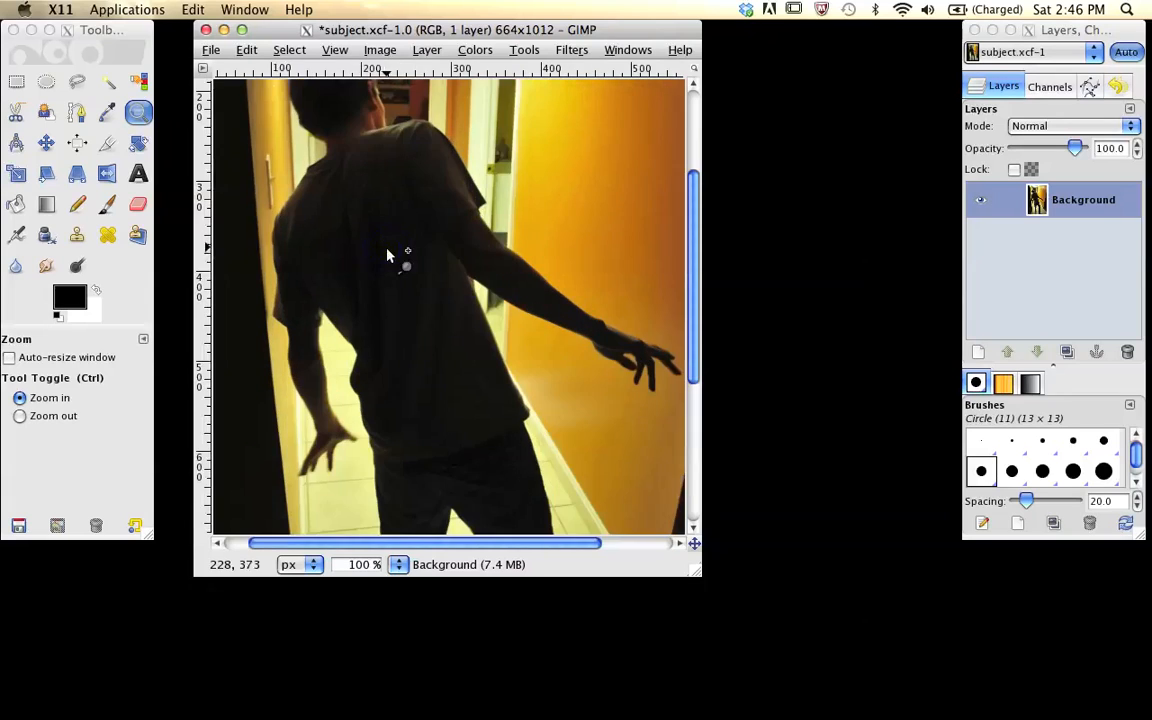
Step: Trace the man's outline with the Paths tool, starting at the back of his neck and placing curved anchors around the head and body
scroll(420, 310, "up", 5)
scroll(420, 310, "left", 2)
left_click(415, 318)
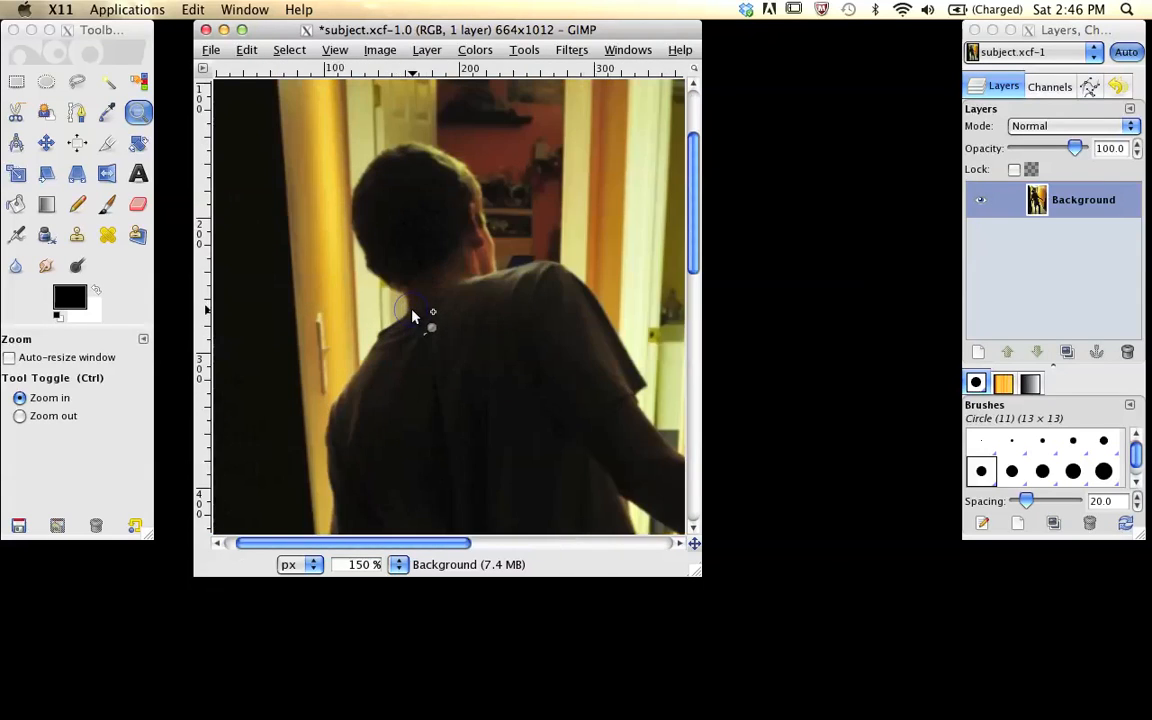
left_click(421, 297)
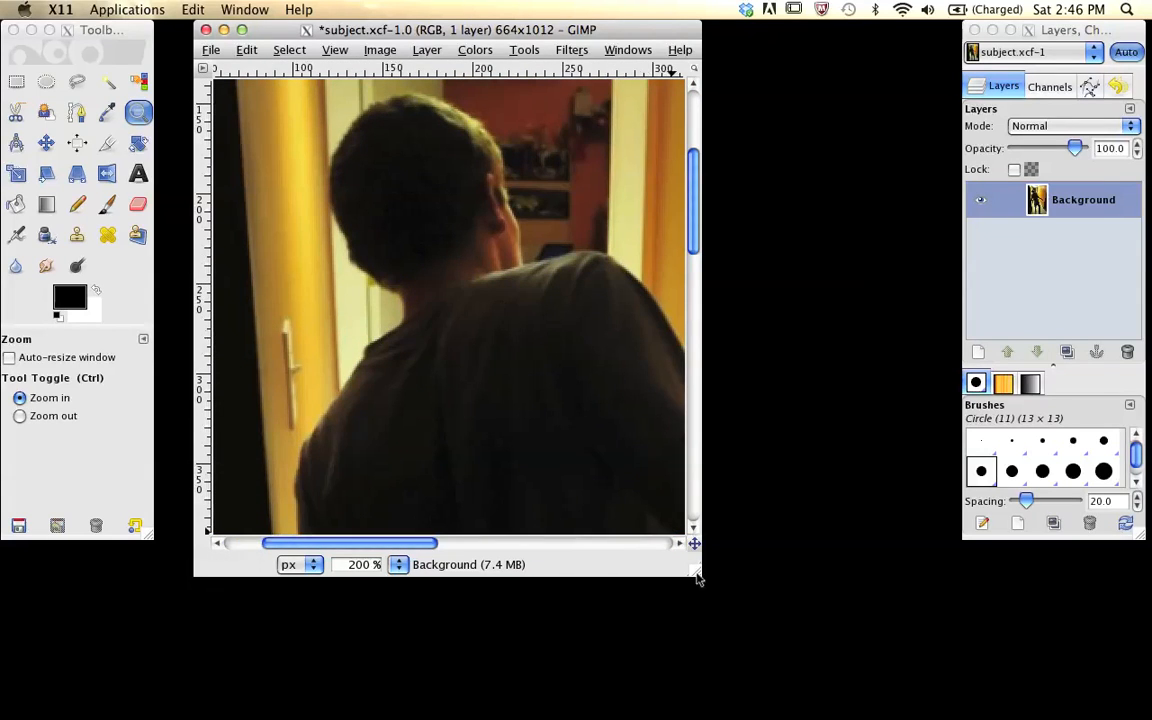
left_click_drag(697, 571, 952, 716)
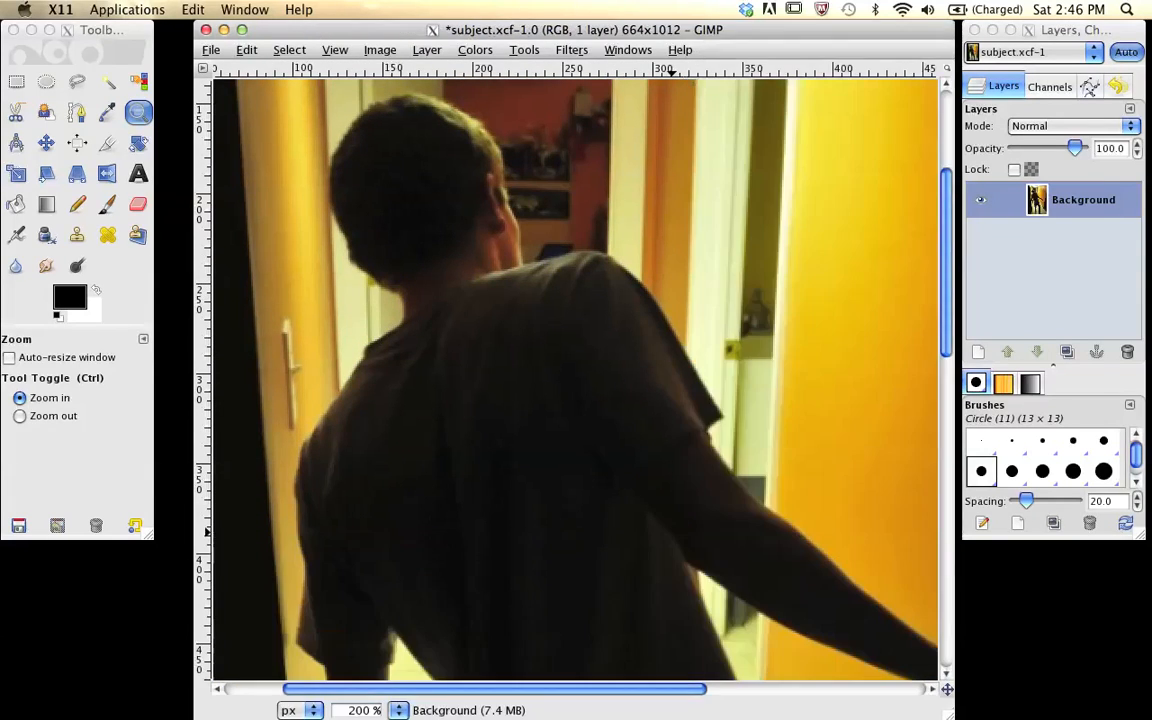
left_click(404, 251)
scroll(404, 252, "up", 3)
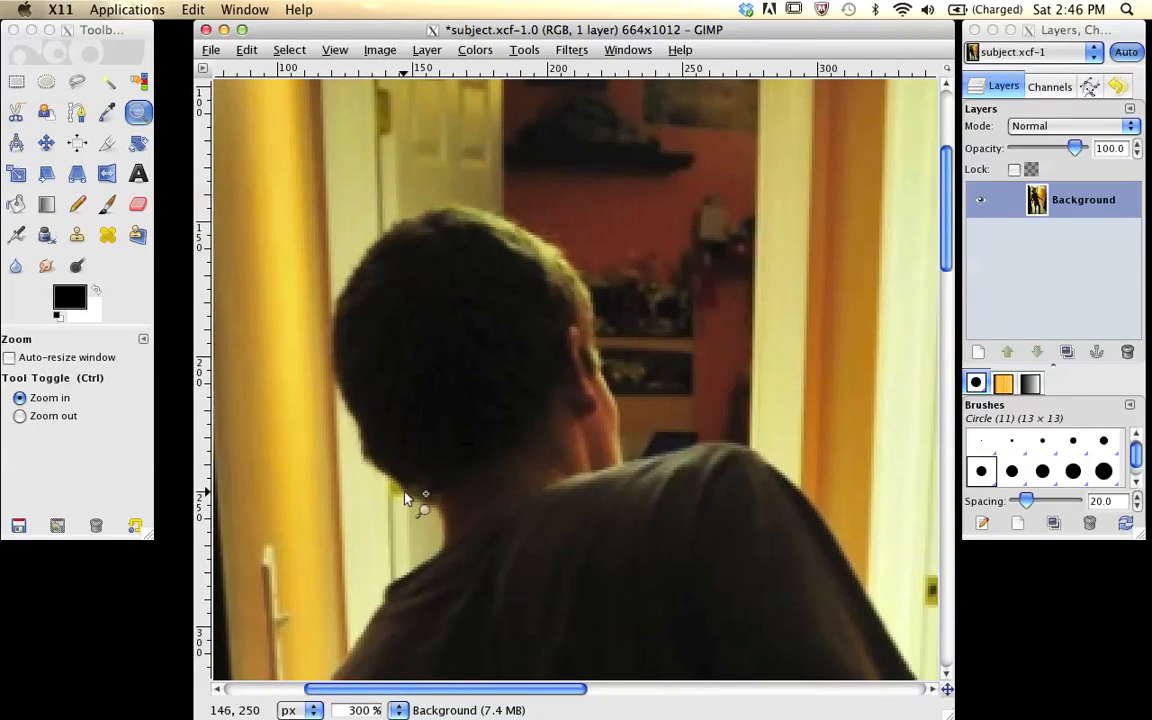
key("b")
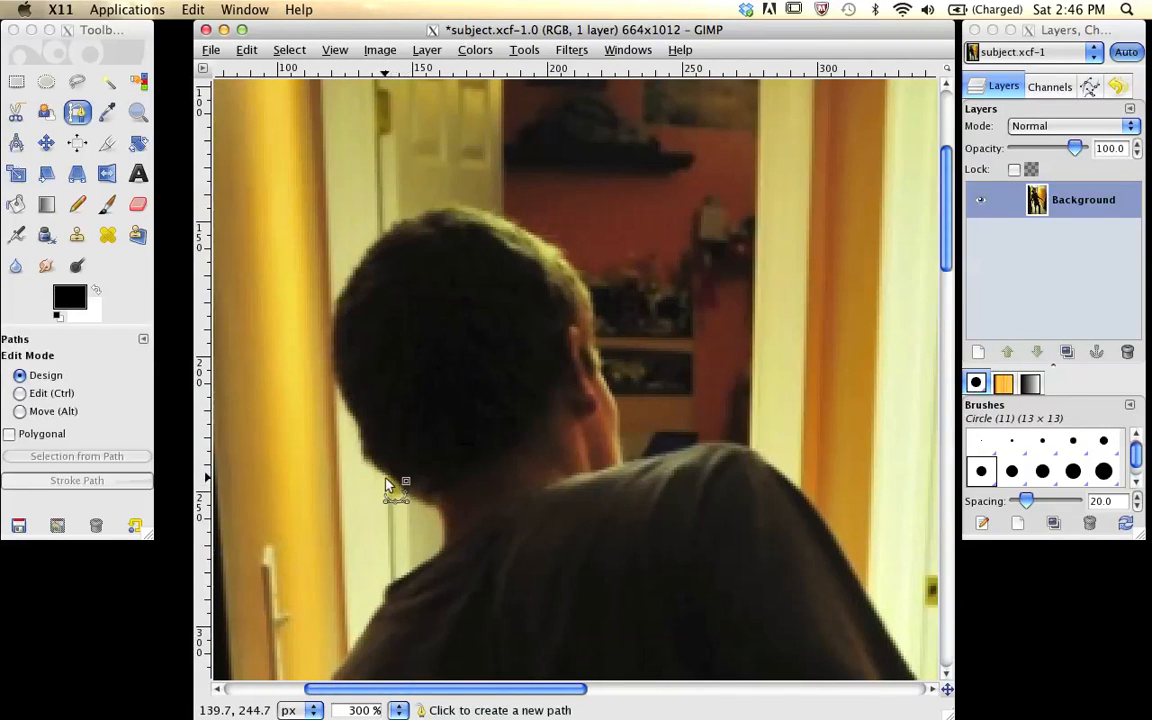
left_click(384, 474)
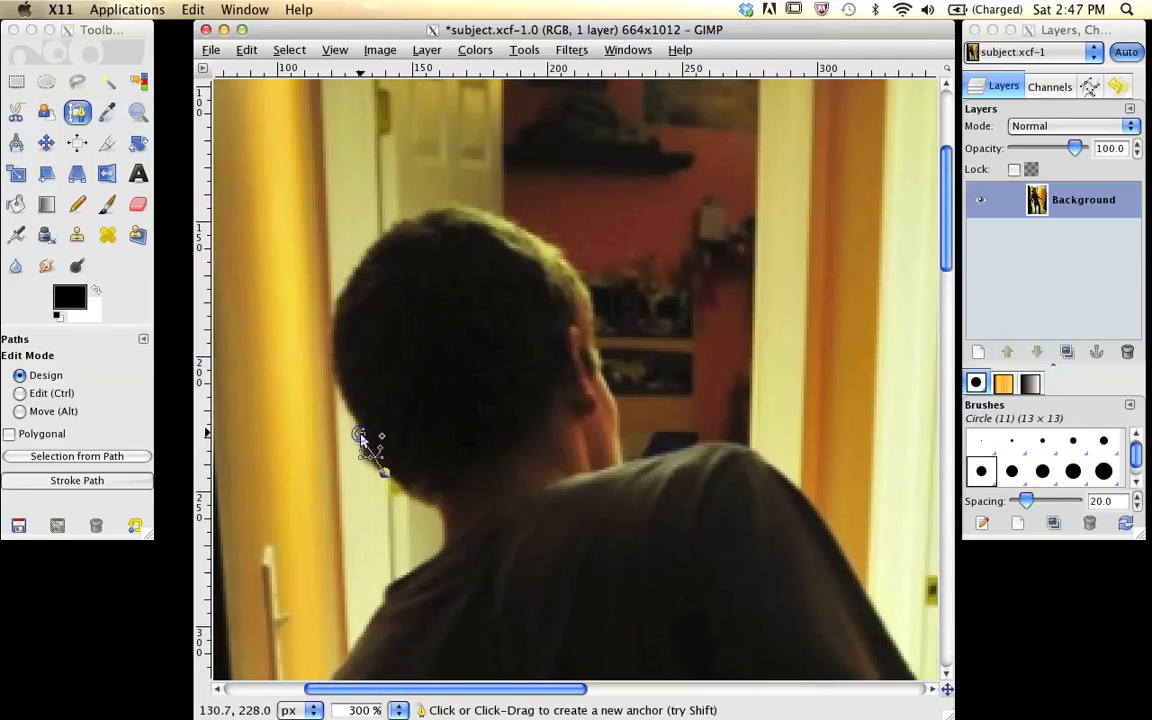
left_click(351, 402)
left_click_drag(335, 366, 334, 354)
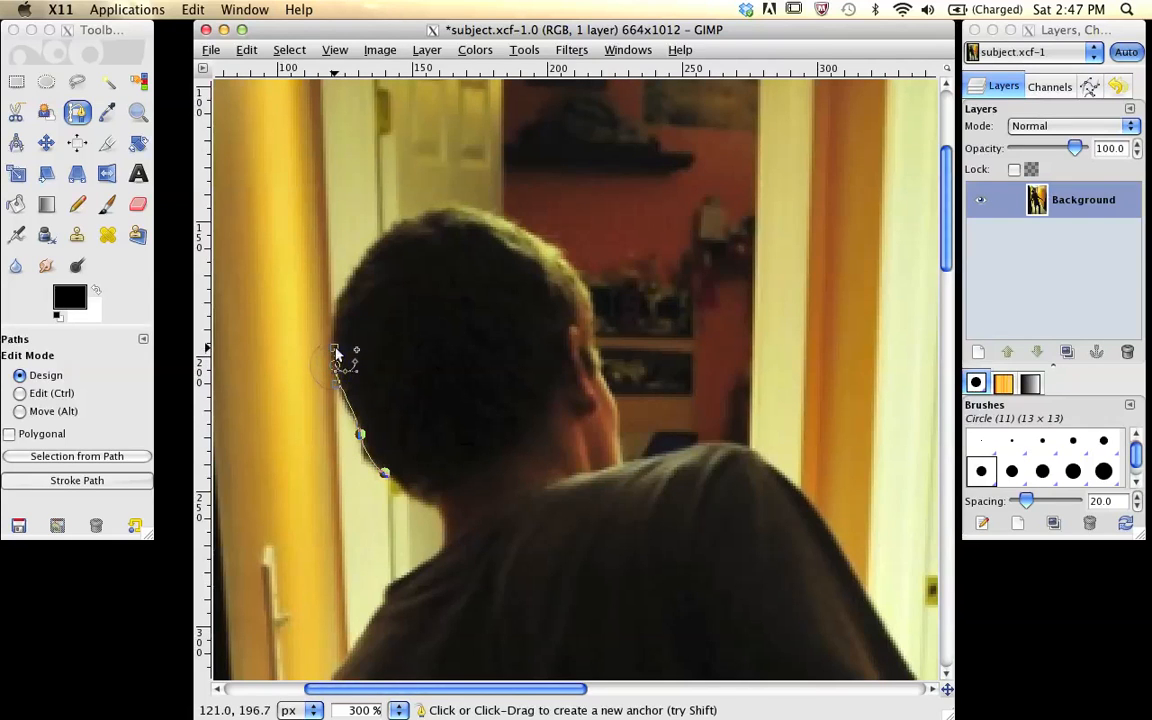
left_click_drag(346, 283, 360, 267)
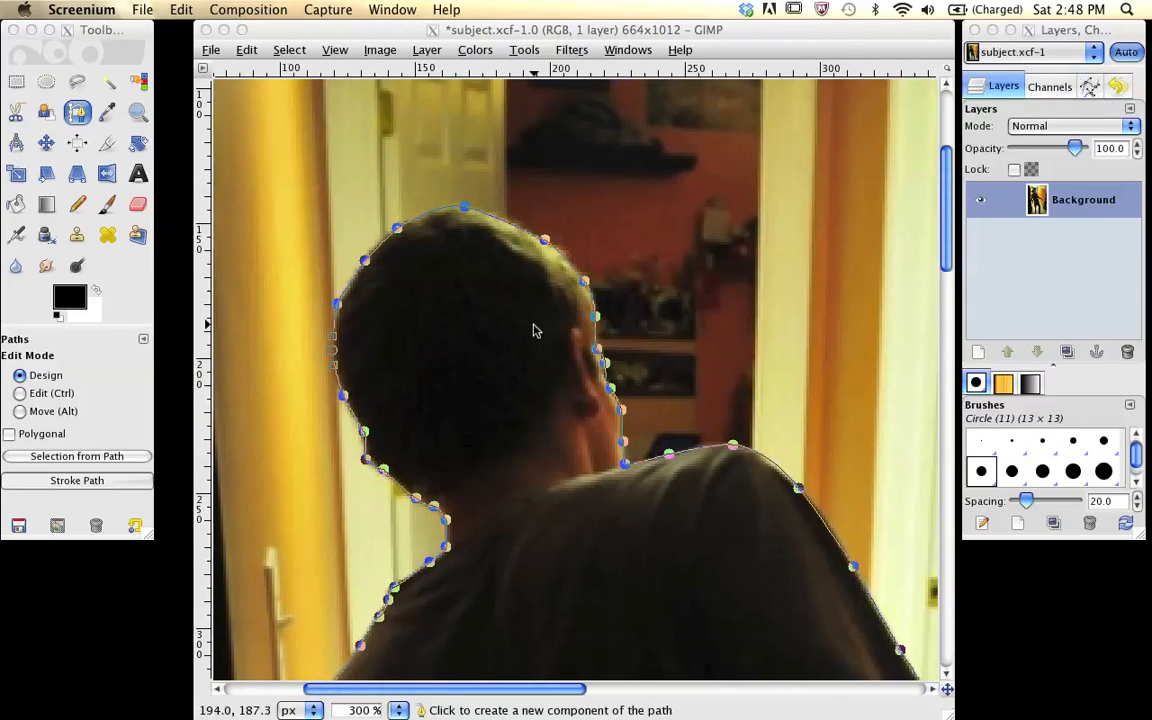
Step: Convert the finished path around the man into a selection and switch to the Move tool
left_click(539, 366)
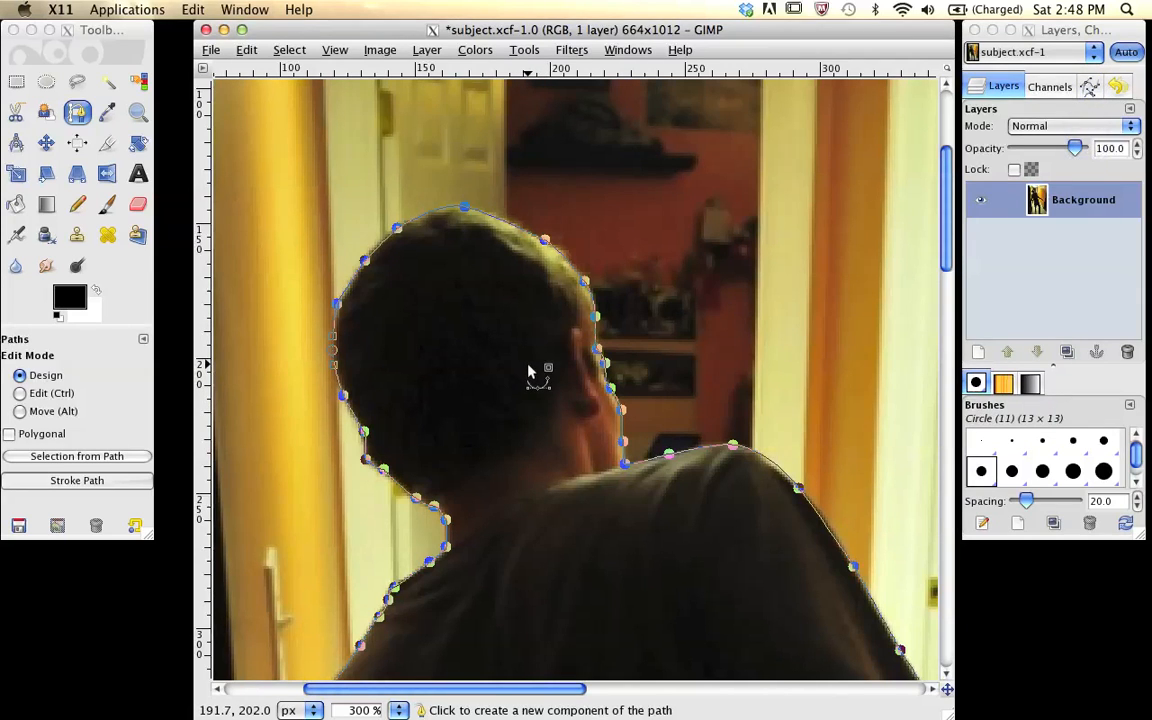
key("z")
left_click(535, 400, "ctrl")
left_click(541, 448, "ctrl")
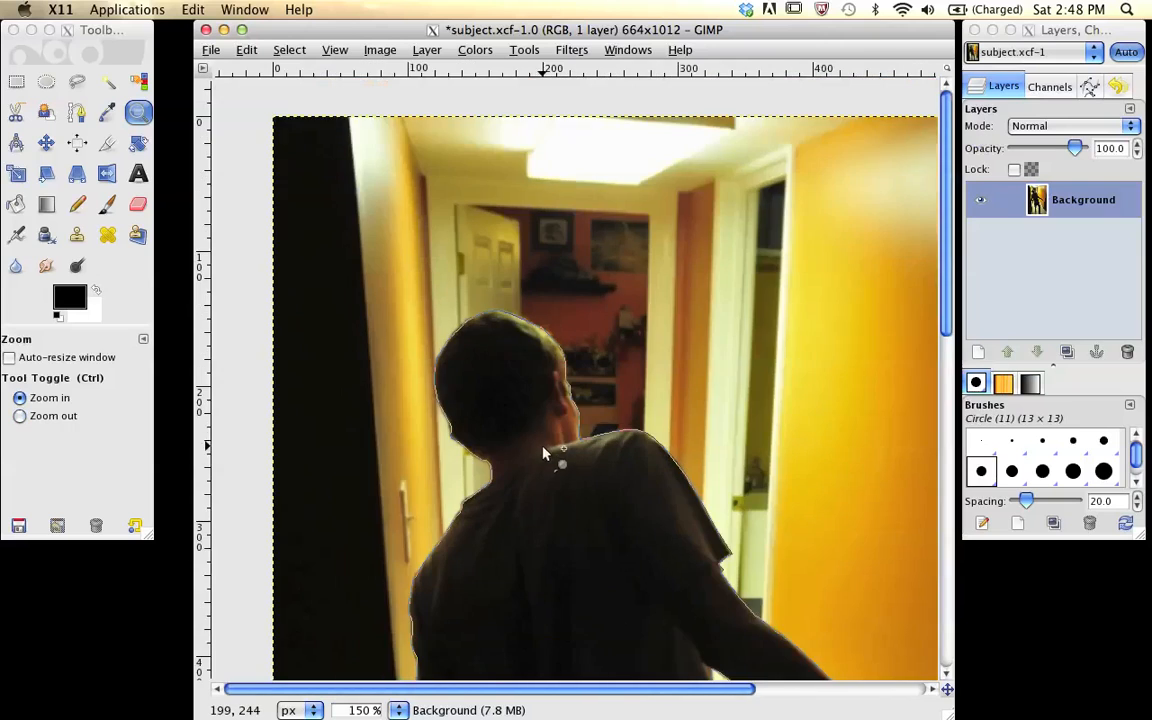
left_click_drag(558, 468, 513, 304)
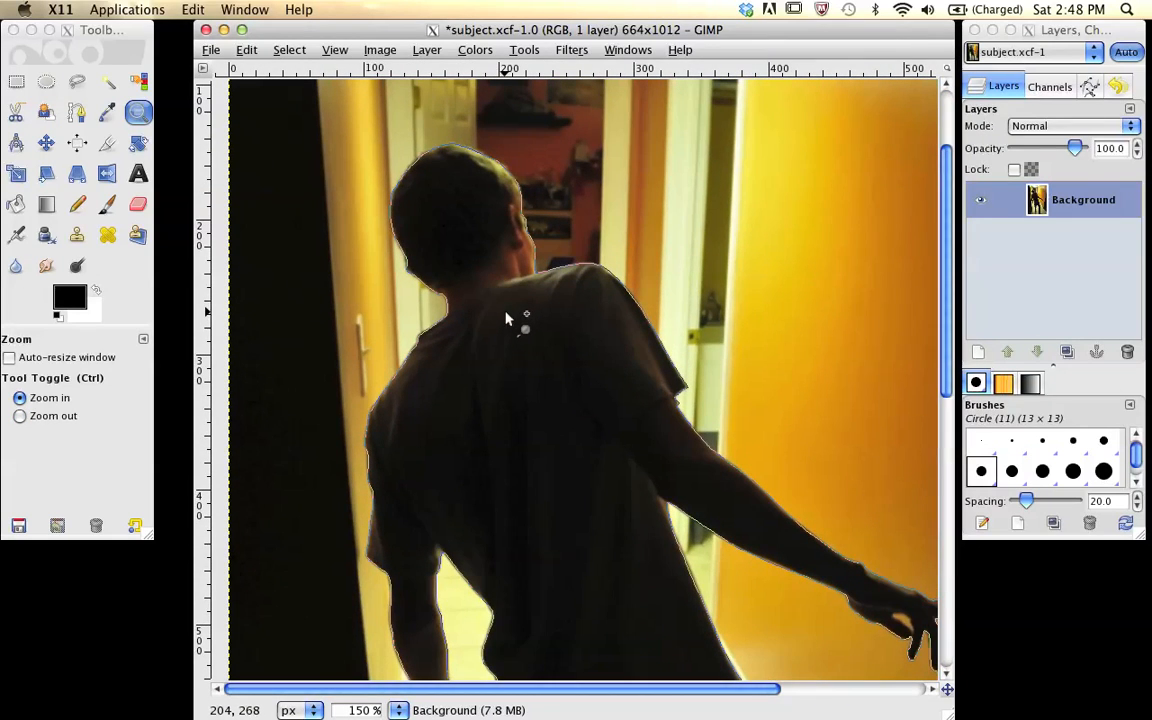
left_click(447, 305)
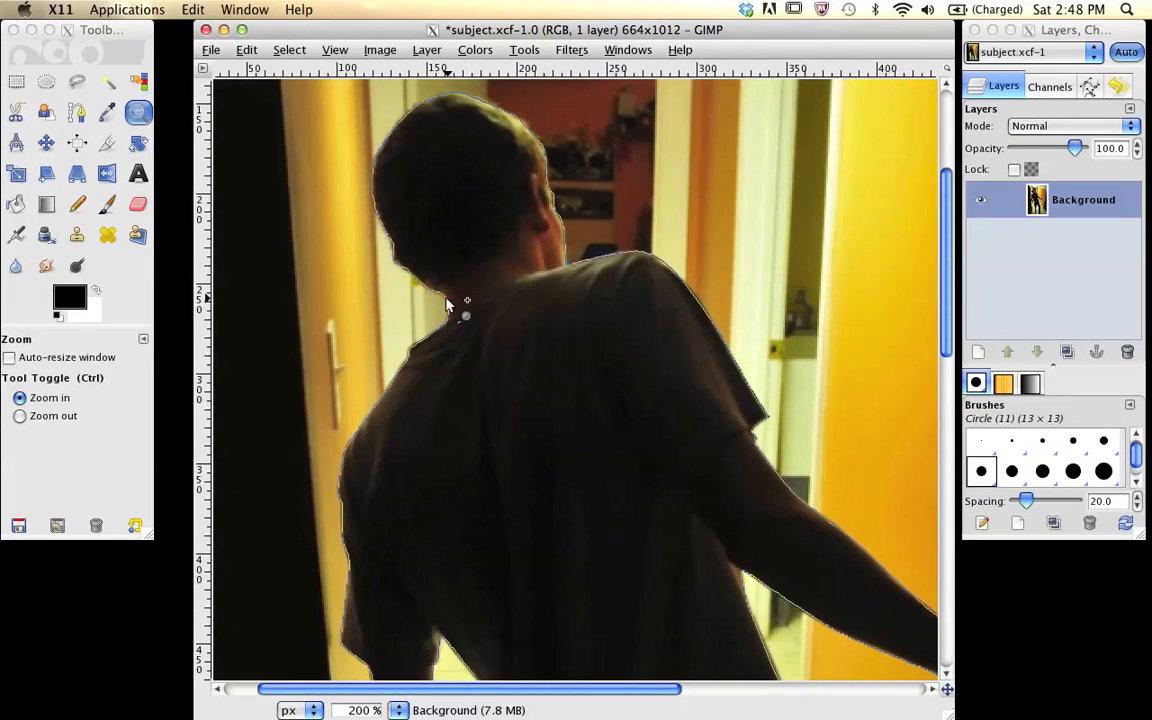
key("b")
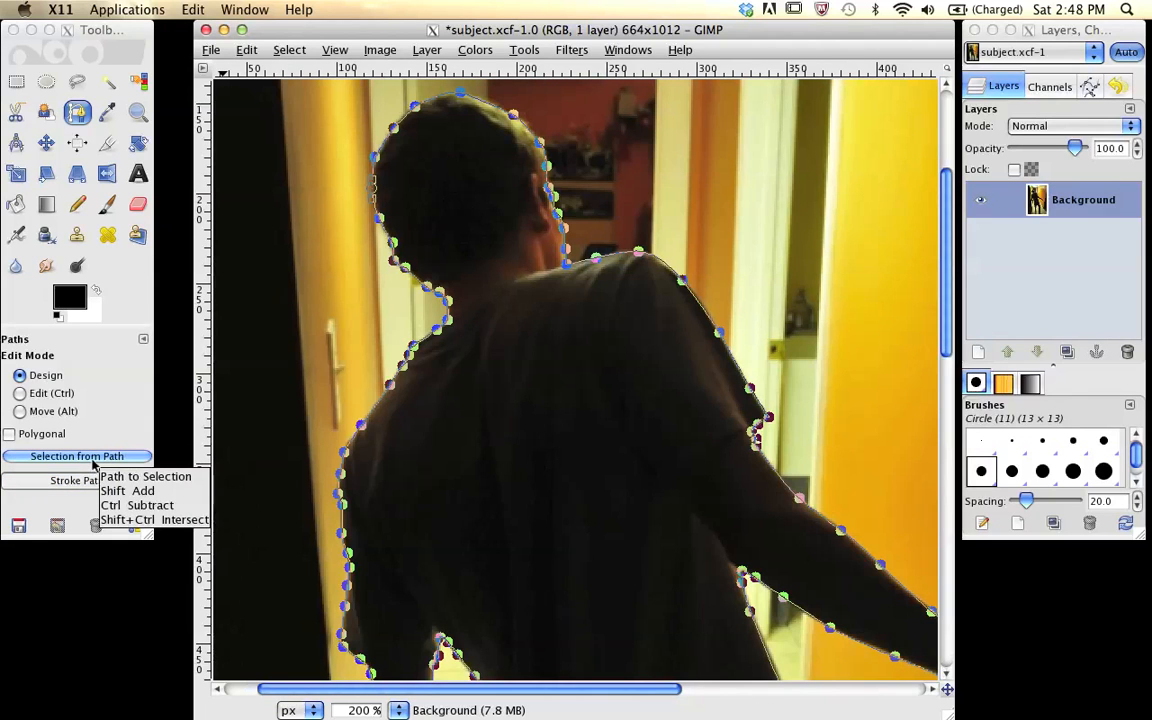
left_click(55, 458)
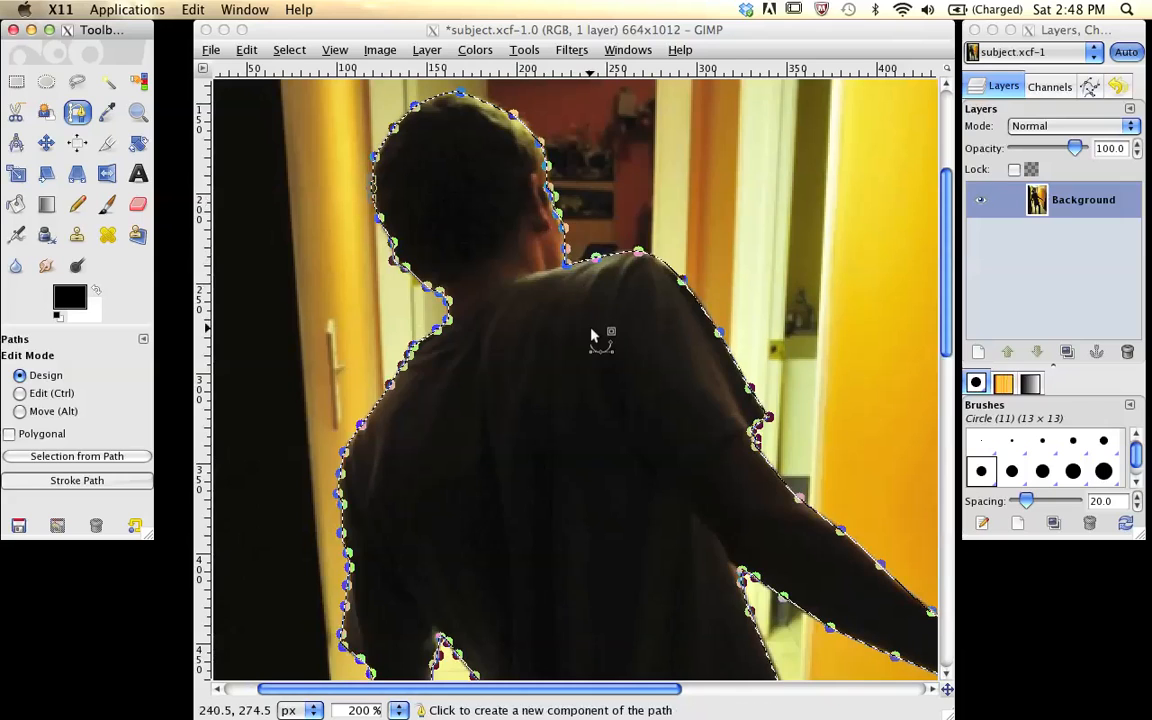
key("m")
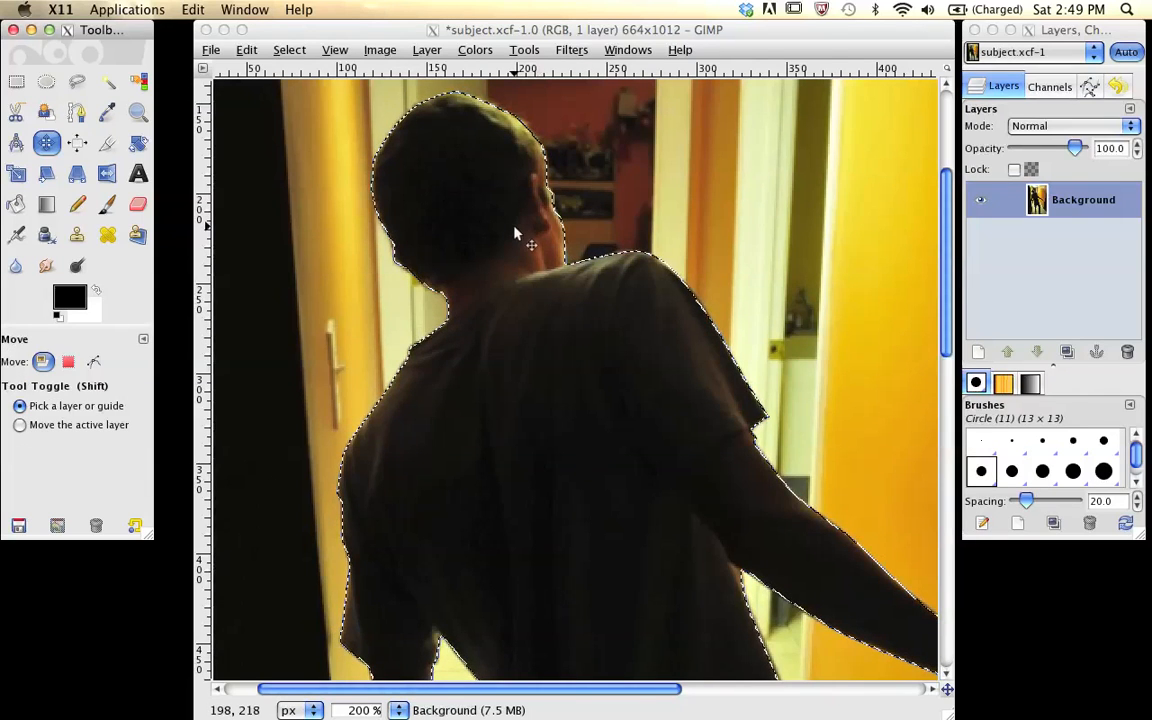
Step: Feather the selection around the man by 2 pixels
left_click(288, 51)
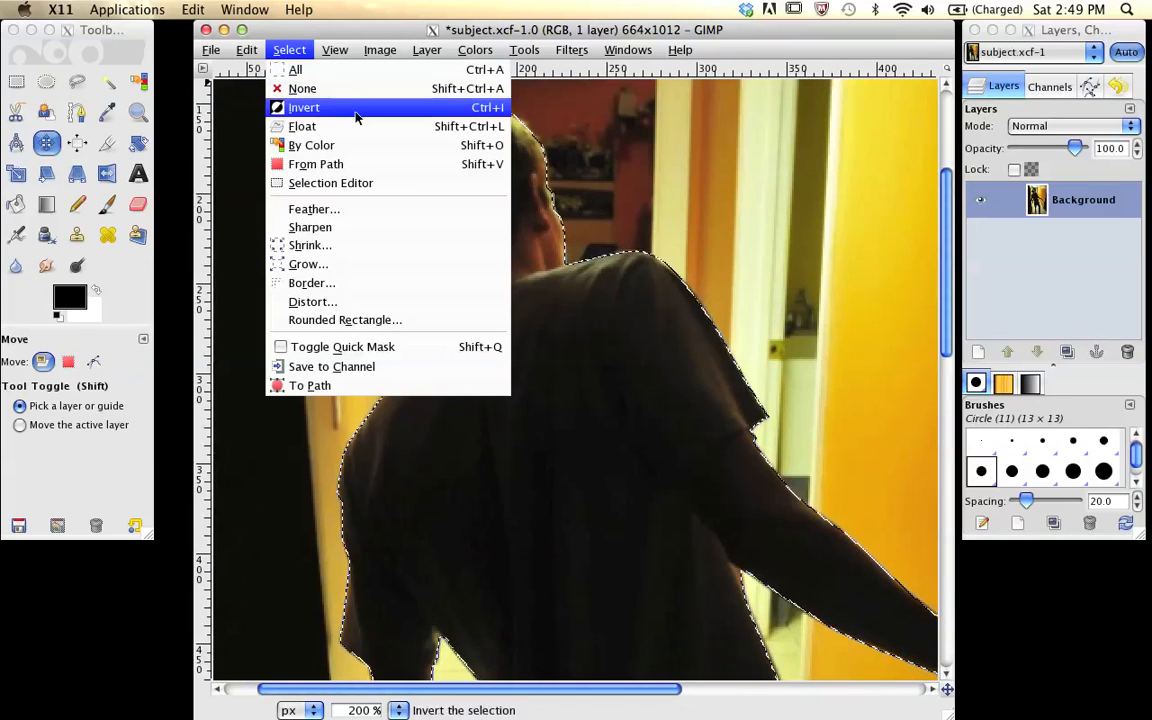
left_click(345, 220)
left_click_drag(534, 331, 481, 343)
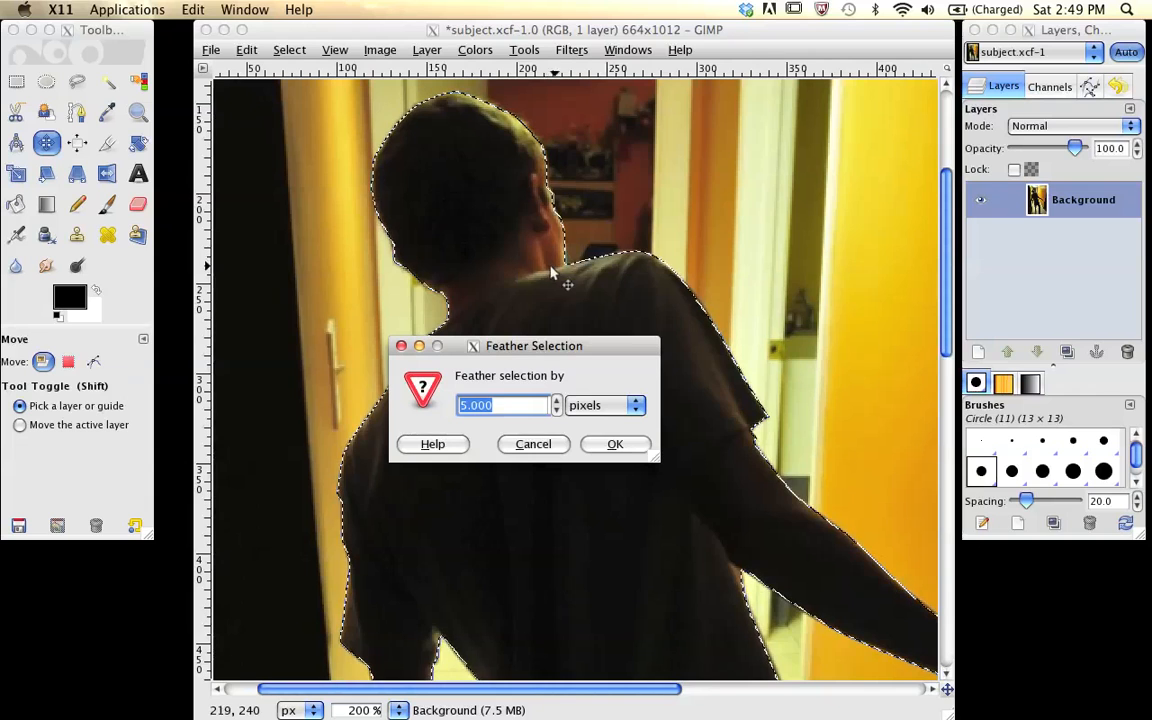
left_click_drag(556, 352, 545, 315)
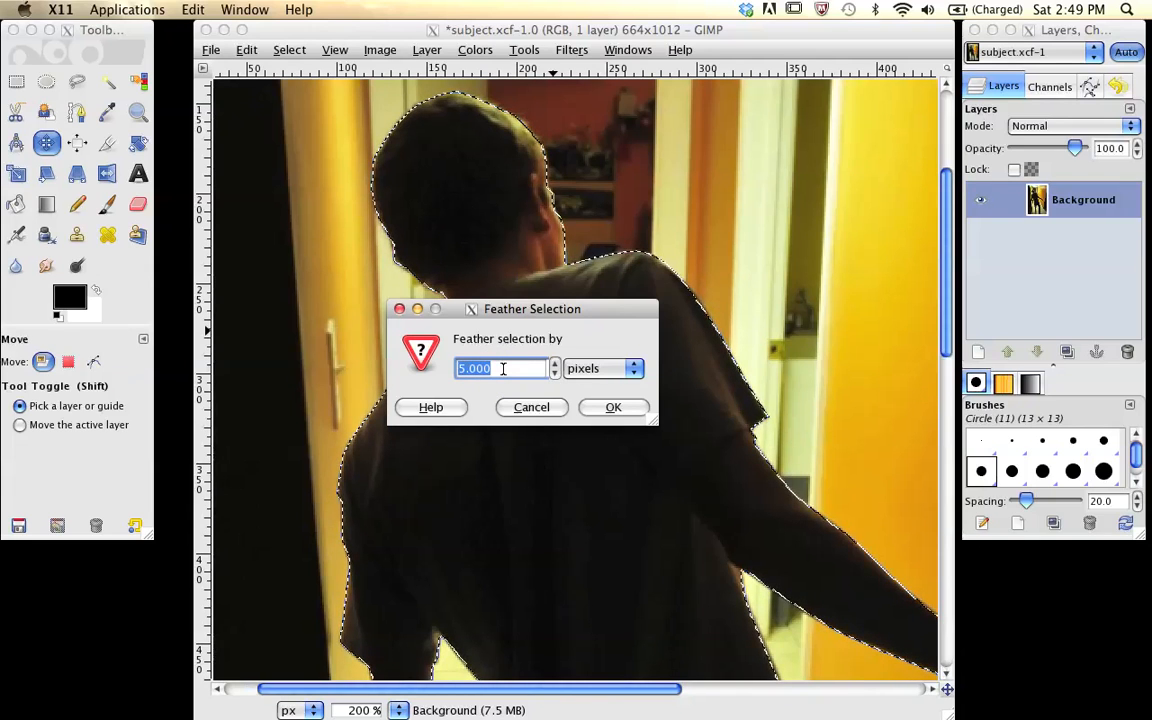
type("2")
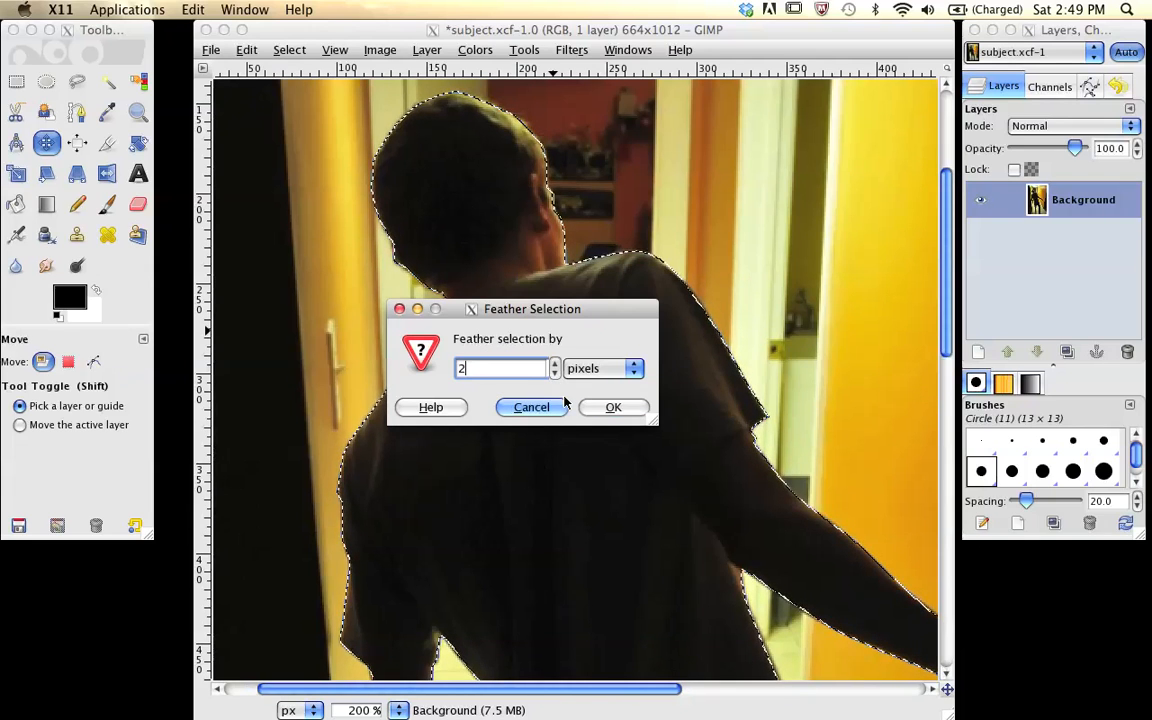
left_click(612, 407)
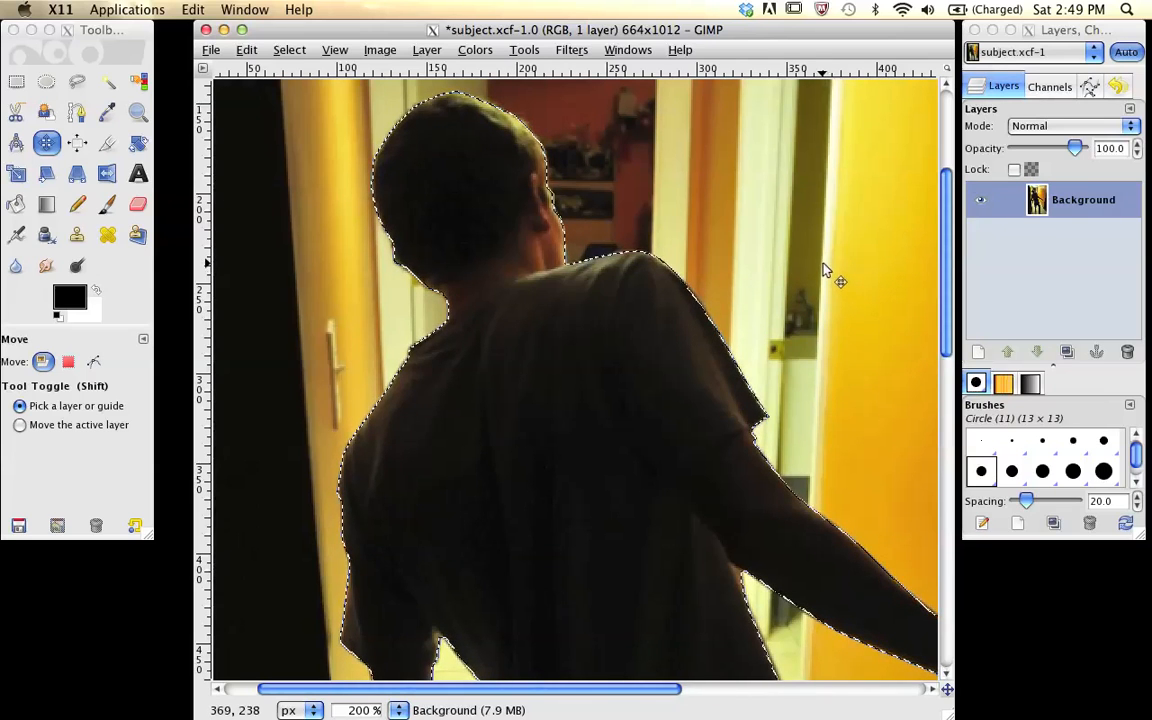
Step: Copy the selected man and open camera.jpg from the Composite folder
key("ctrl+c")
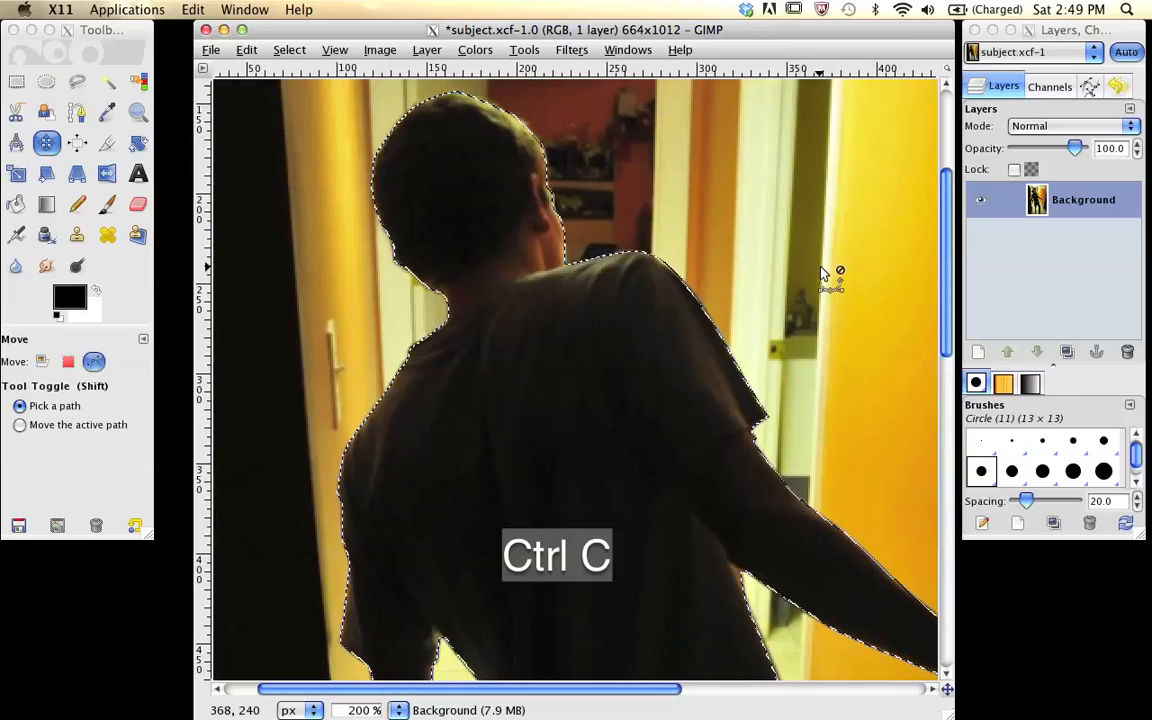
left_click(211, 50)
left_click(232, 106)
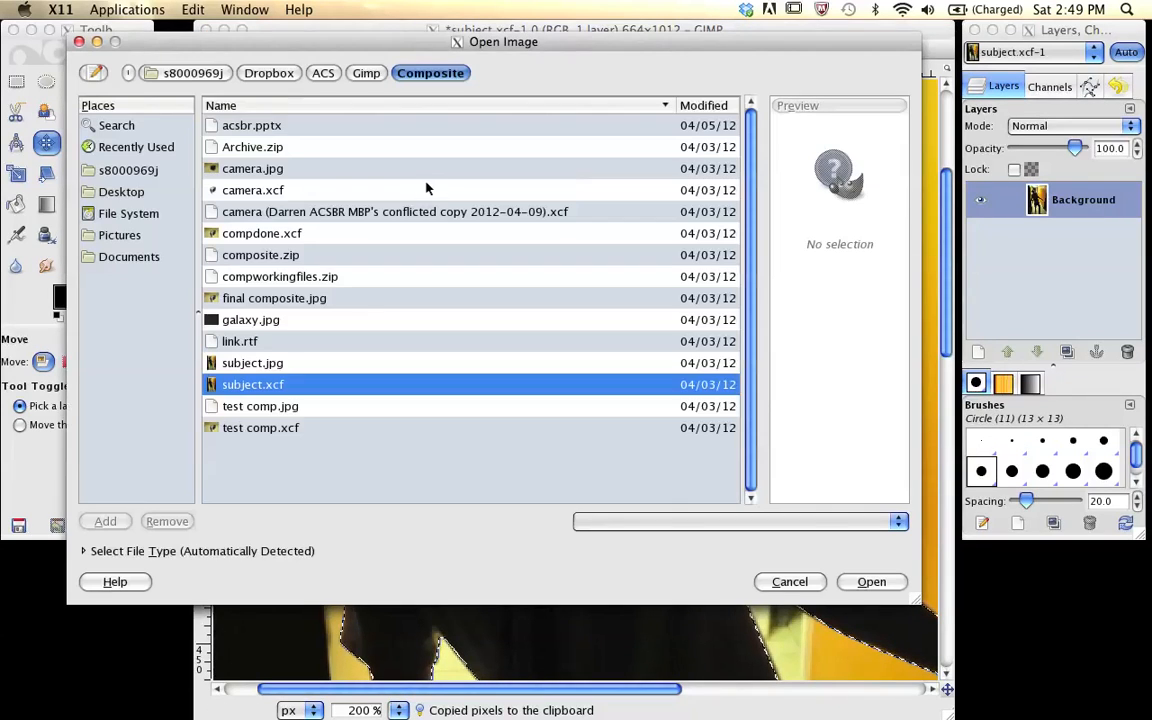
left_click(330, 172)
left_click(871, 581)
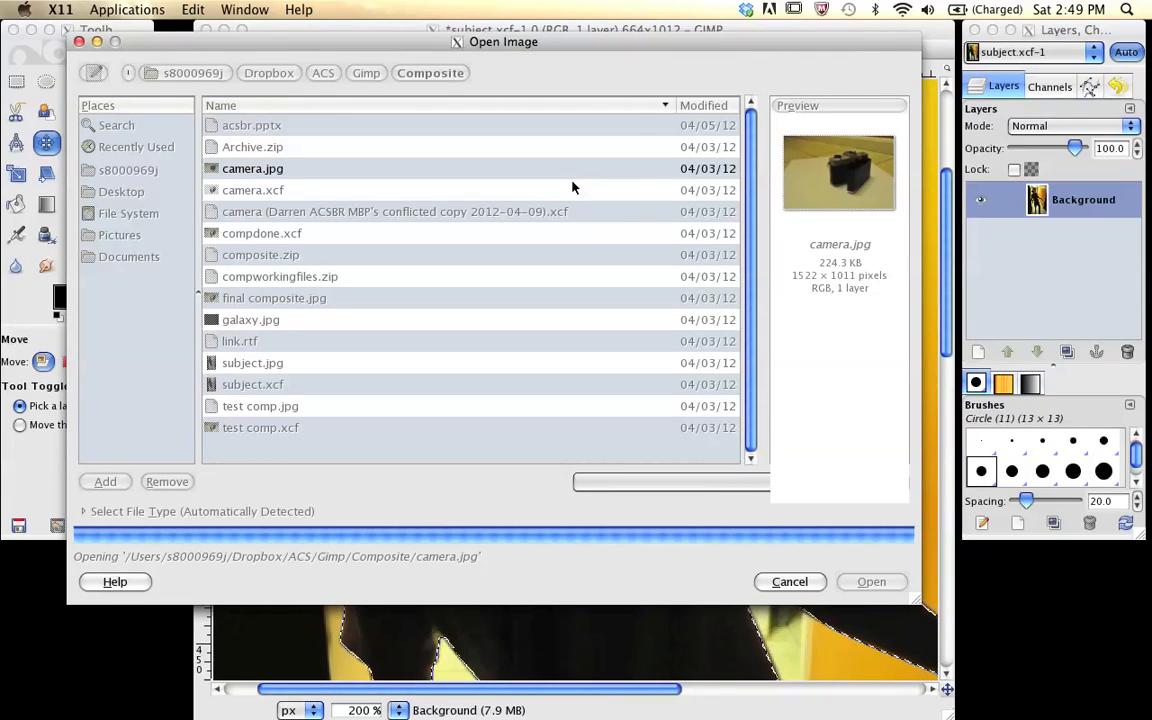
left_click(586, 205)
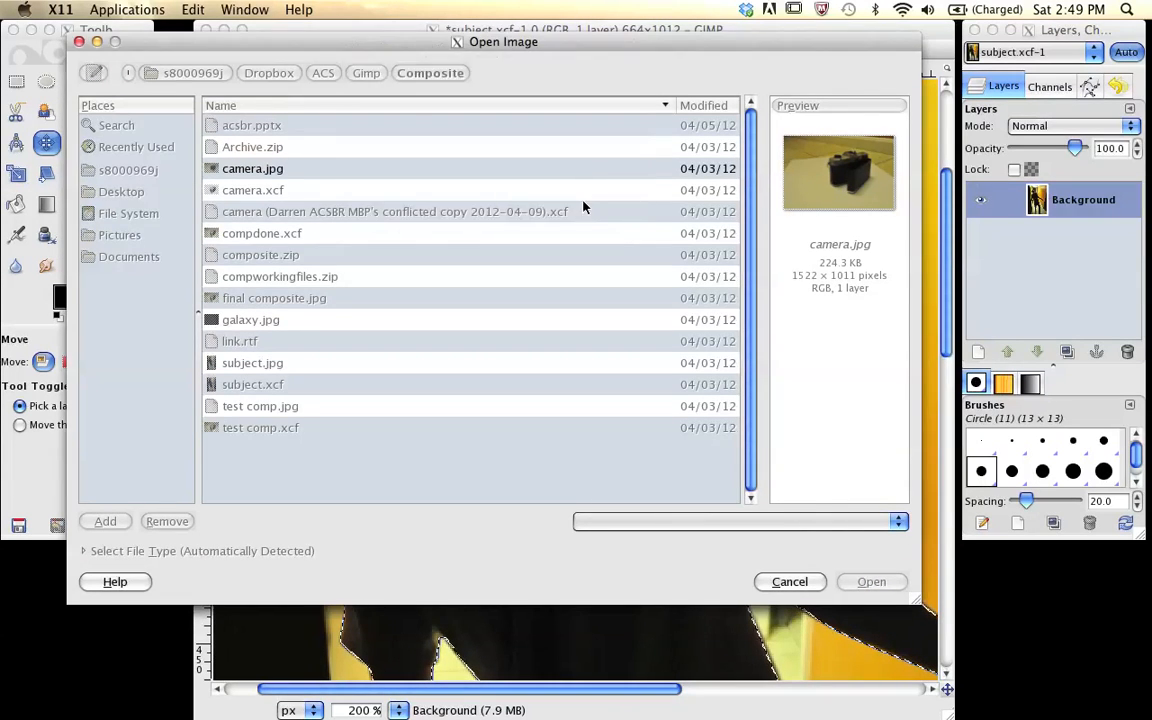
left_click_drag(590, 59, 617, 30)
Step: Add a new transparent layer named Man above the camera image's background
left_click(1115, 194)
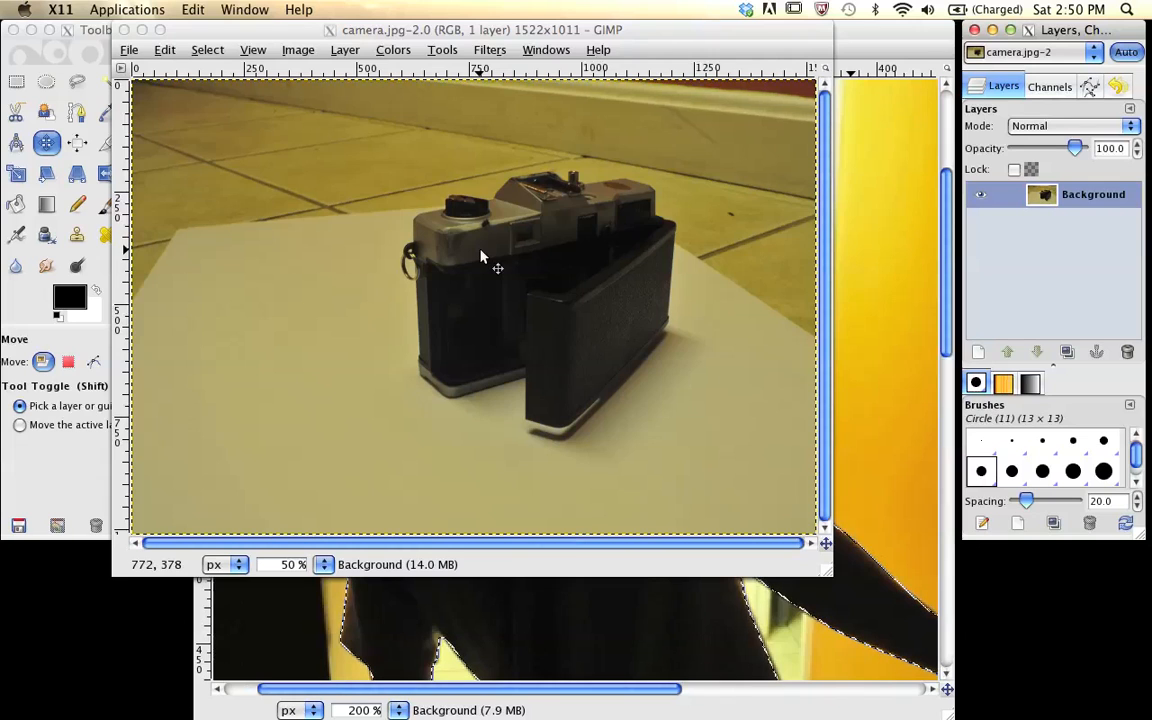
left_click(979, 353)
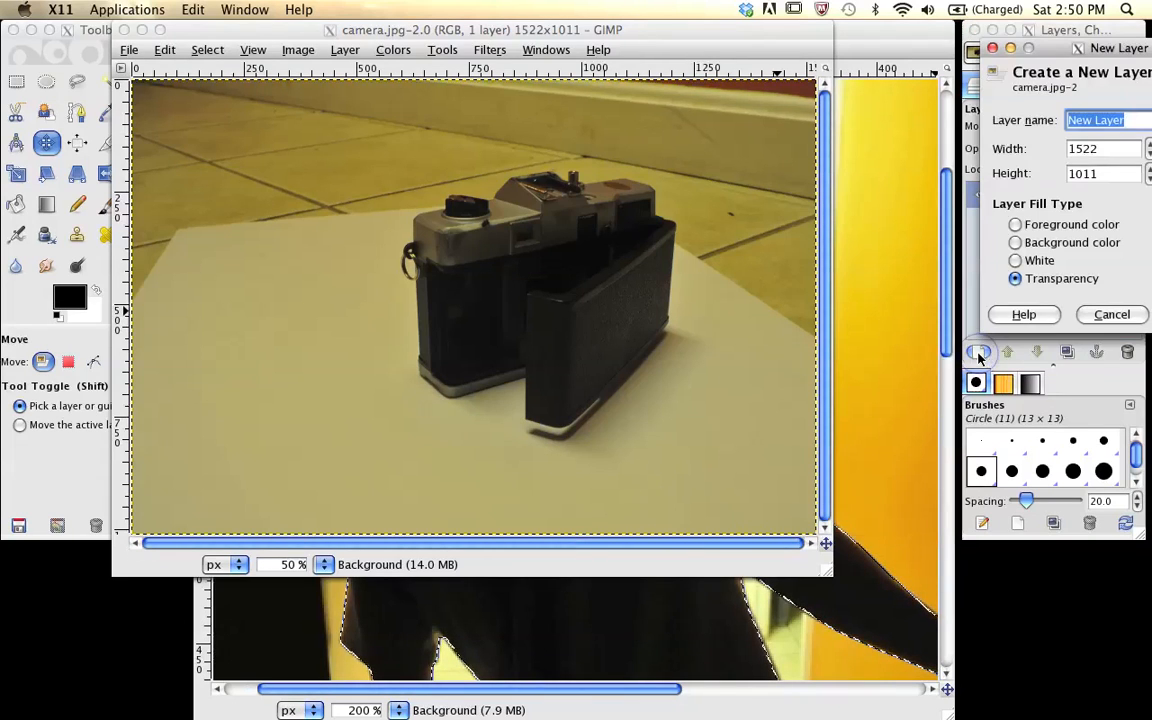
left_click_drag(1043, 54, 693, 122)
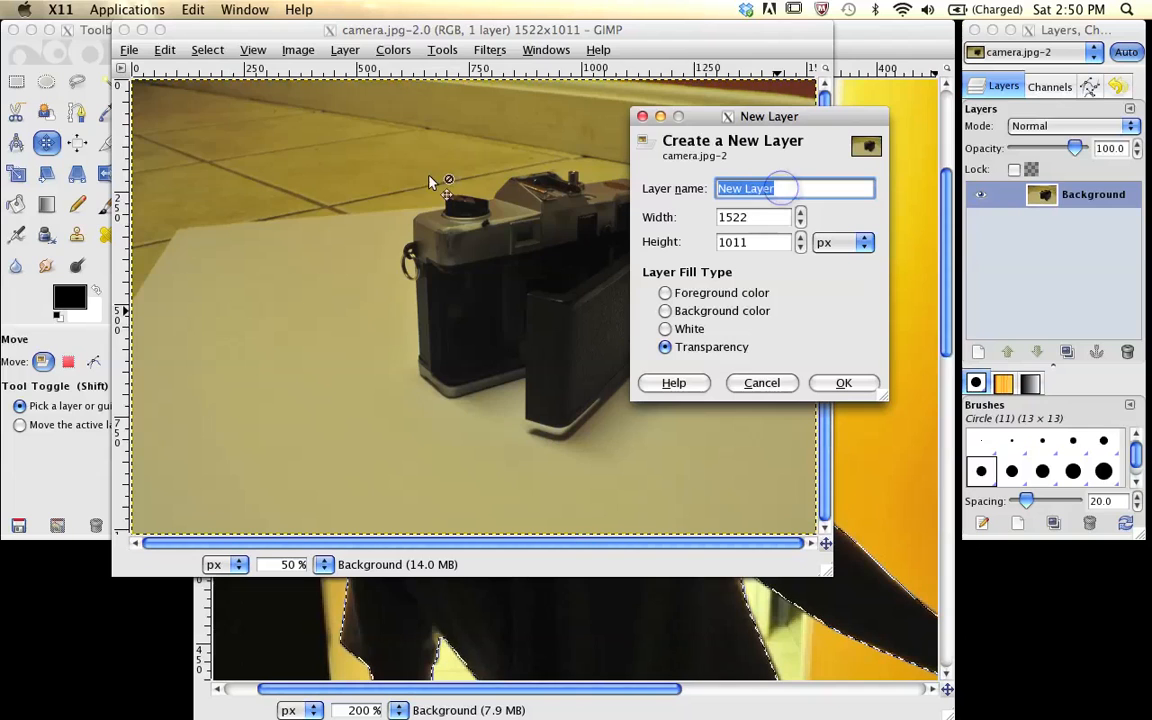
type("Man")
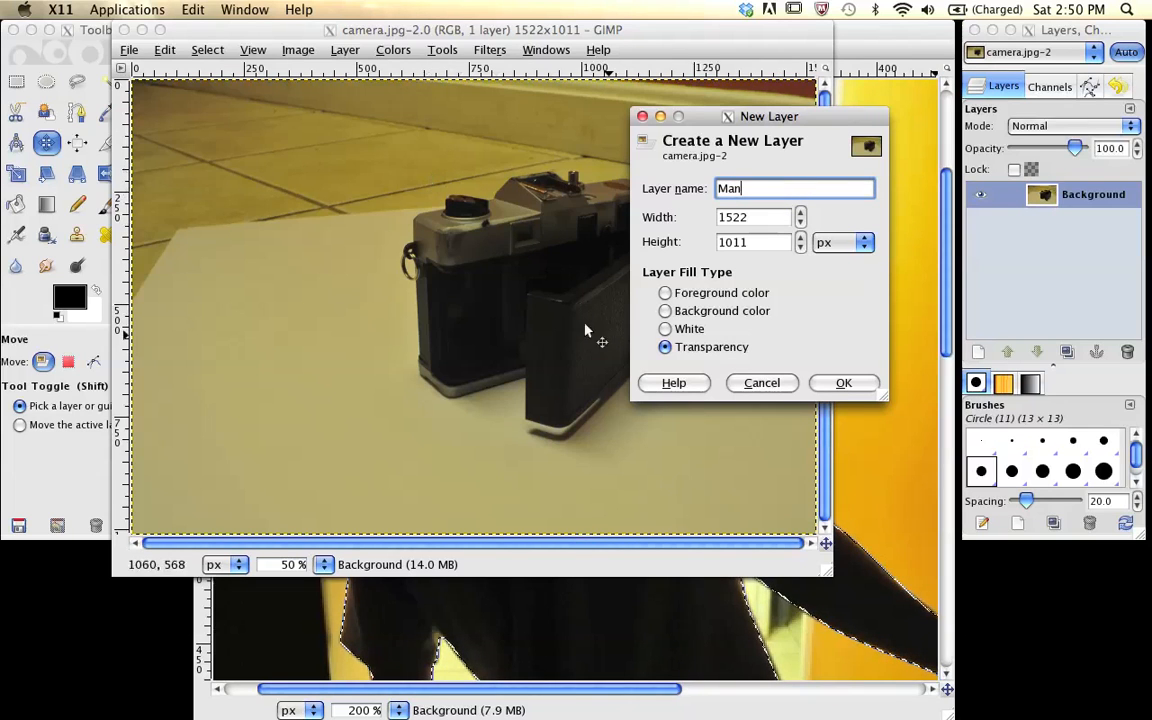
left_click(840, 383)
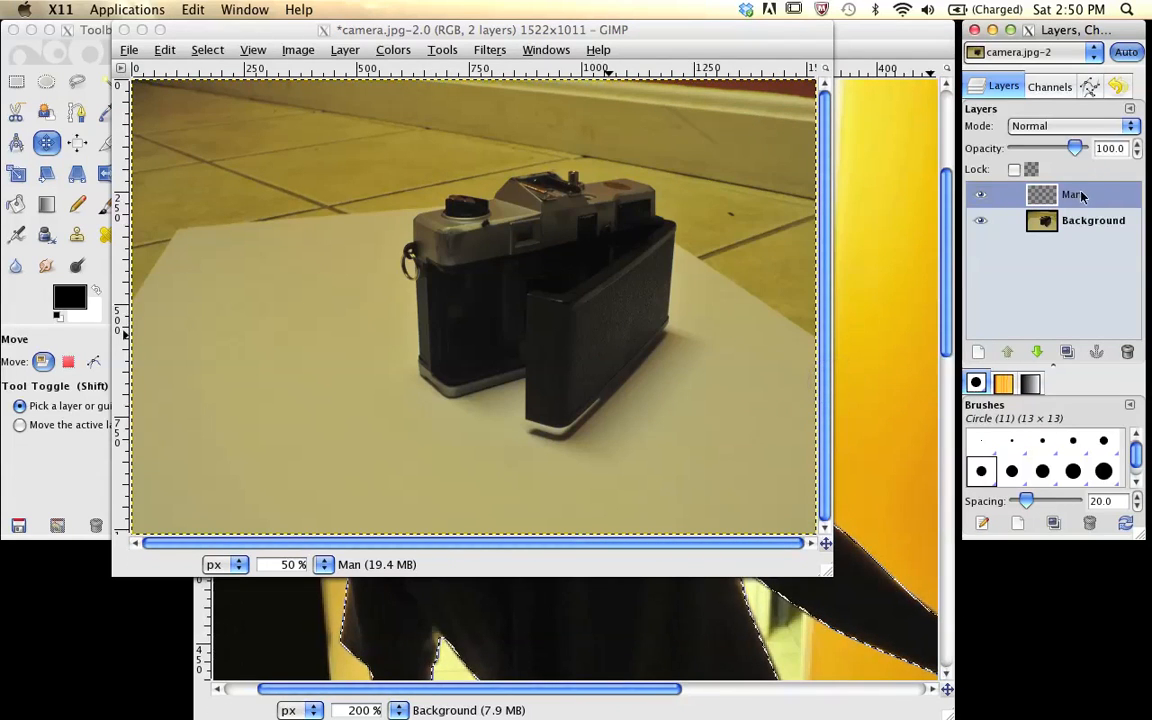
Step: Paste the copied man anchored onto the Man layer and shift him slightly left against the camera
left_click(1080, 196)
key("ctrl+v")
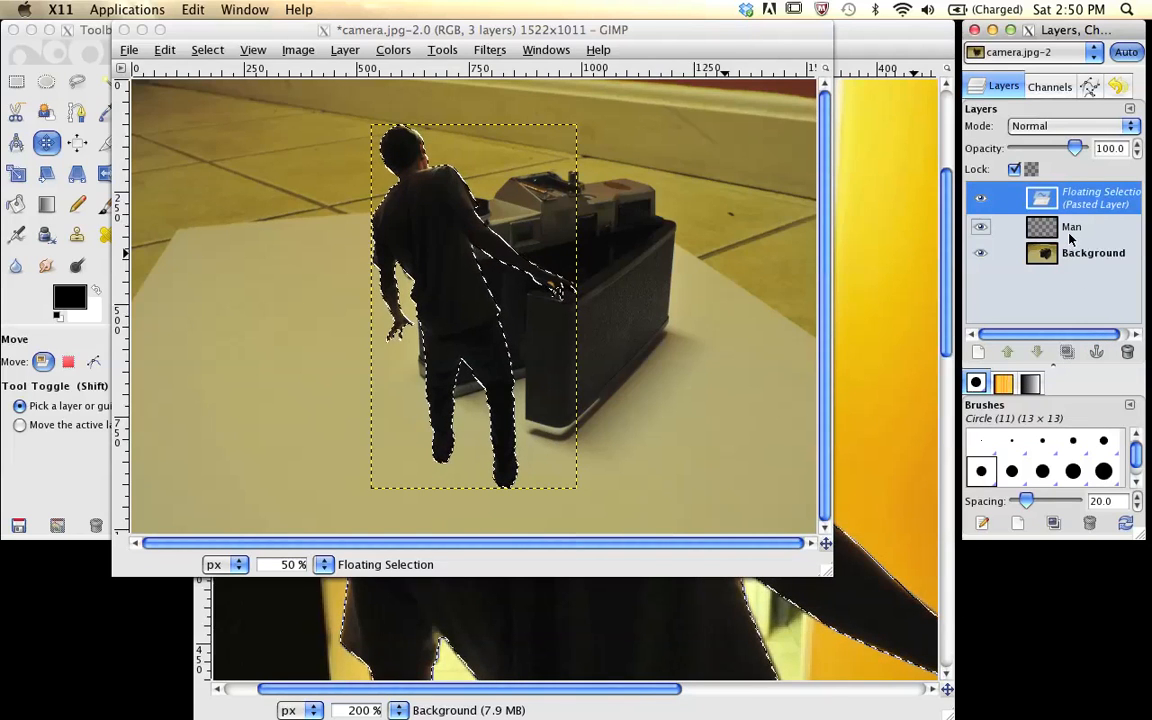
left_click(1097, 354)
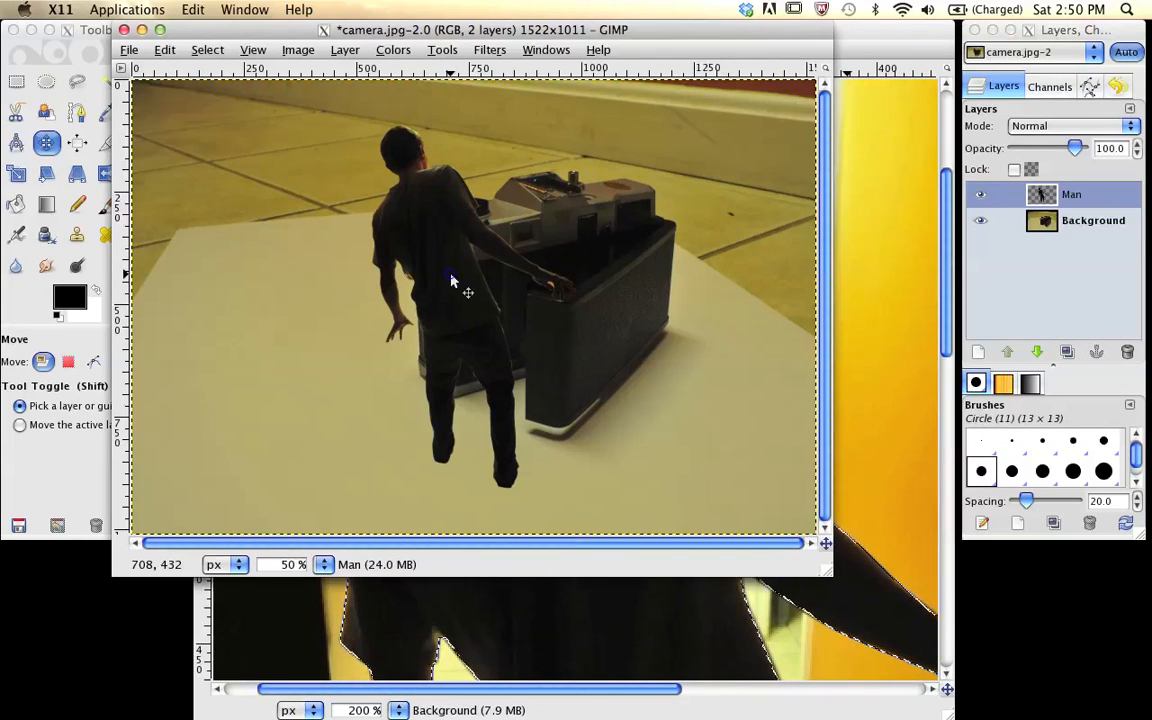
mouse_move(445, 257)
left_mouse_down()
mouse_move(330, 262)
mouse_move(386, 246)
mouse_move(643, 257)
mouse_move(458, 298)
mouse_move(450, 244)
mouse_move(355, 252)
mouse_move(460, 255)
mouse_move(445, 267)
mouse_move(427, 252)
left_mouse_up()
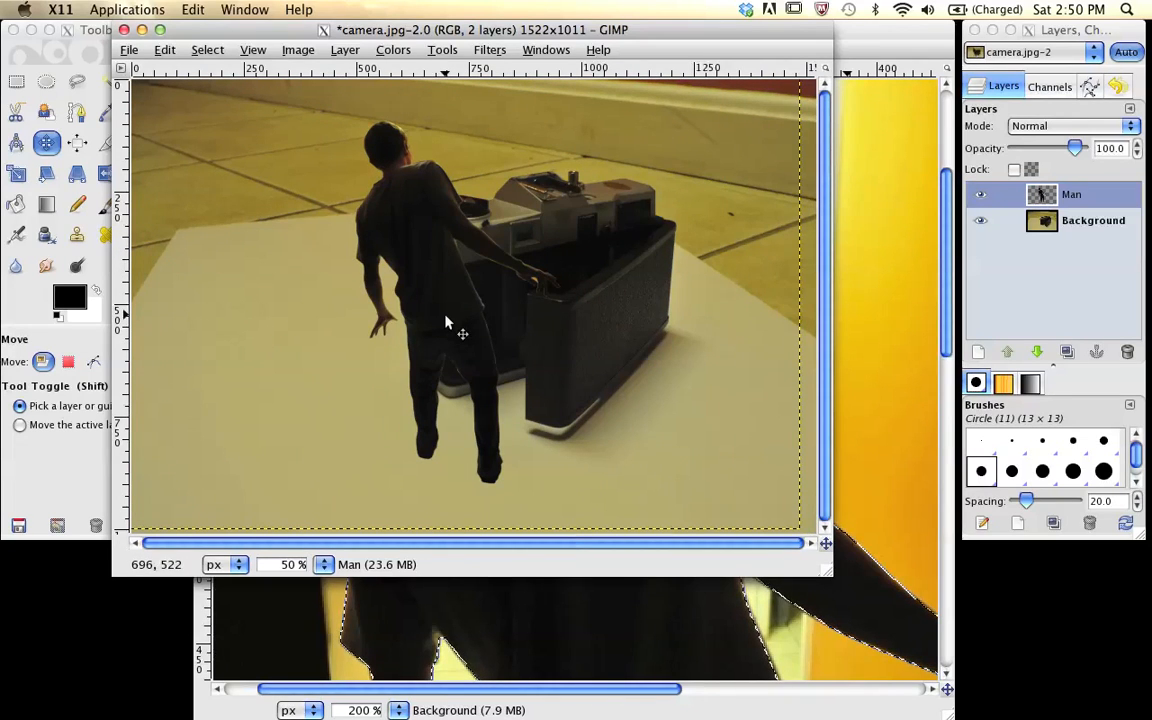
left_click_drag(828, 578, 949, 712)
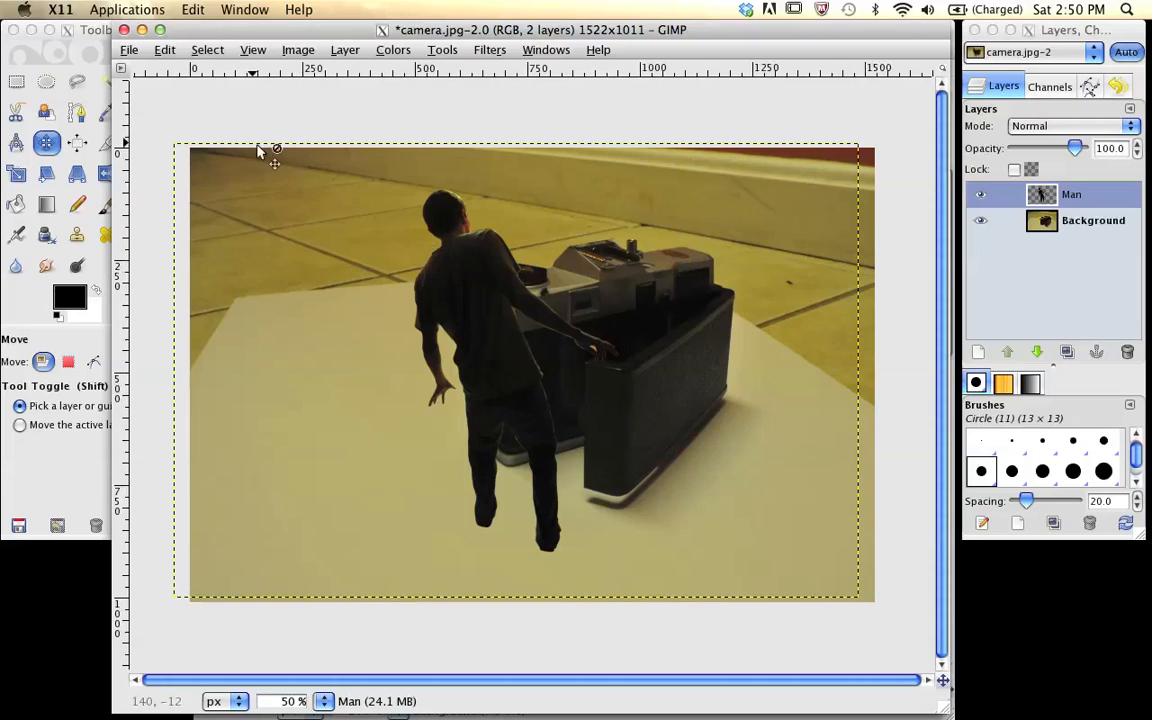
Step: Open final composite.jpg from the Composite folder and examine how the man is sized and placed beside the camera
left_click(129, 49)
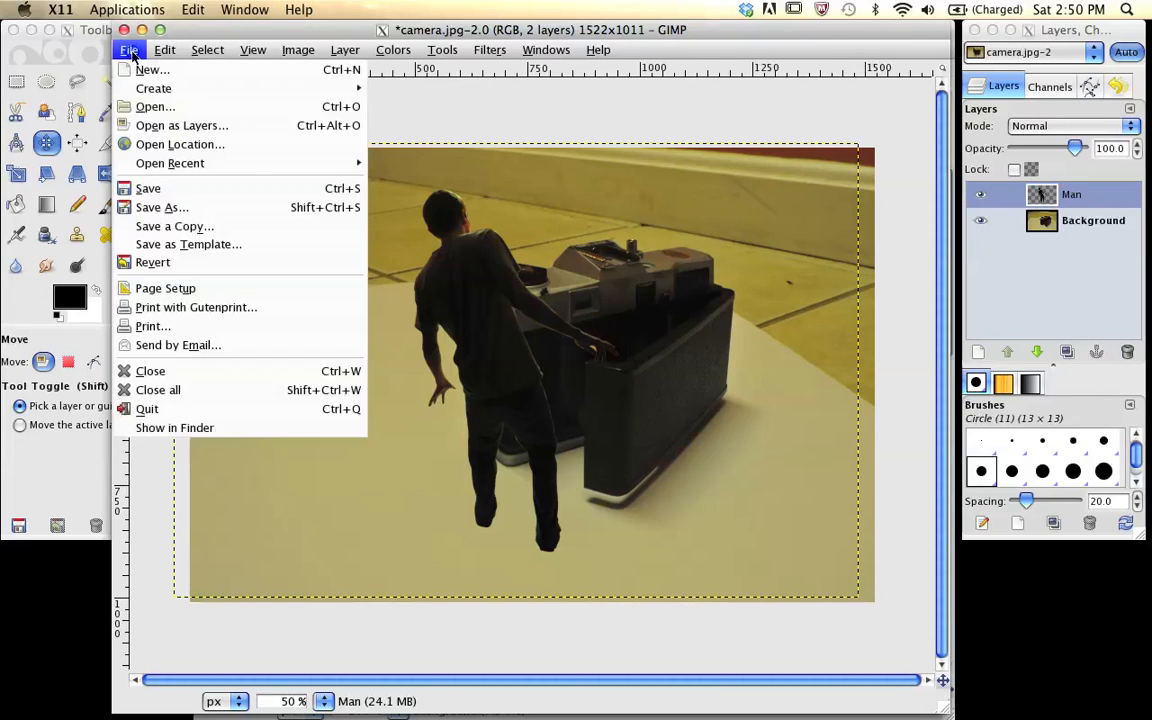
left_click(152, 104)
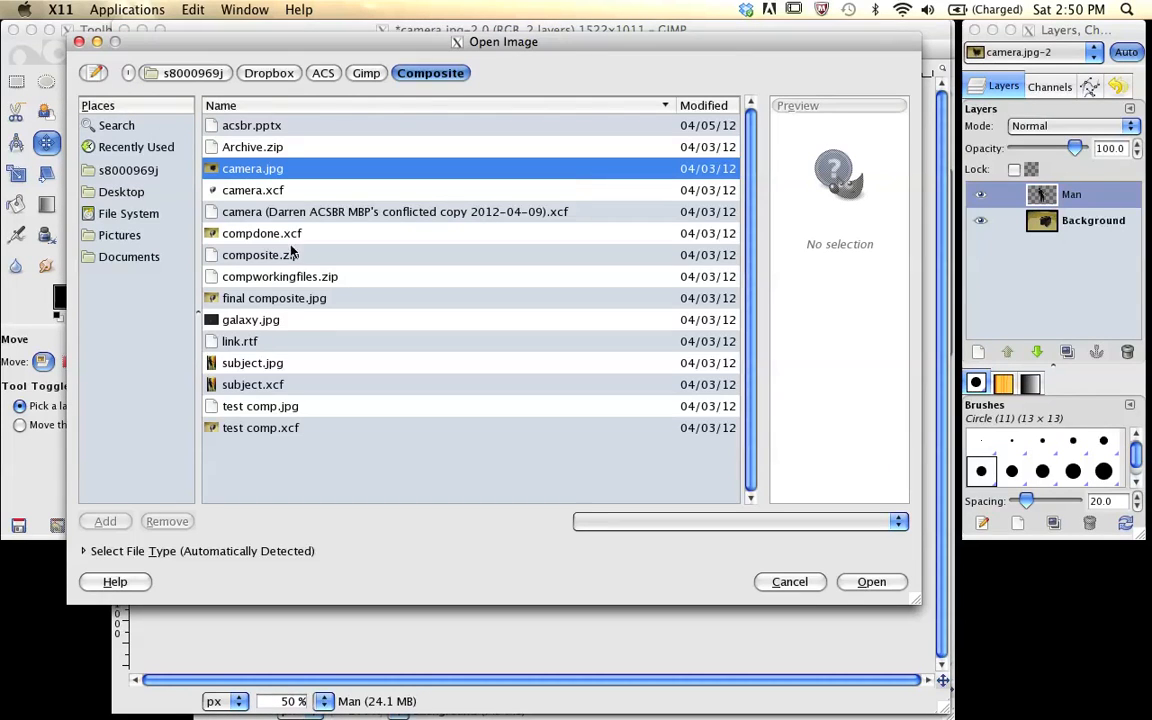
double_click(278, 303)
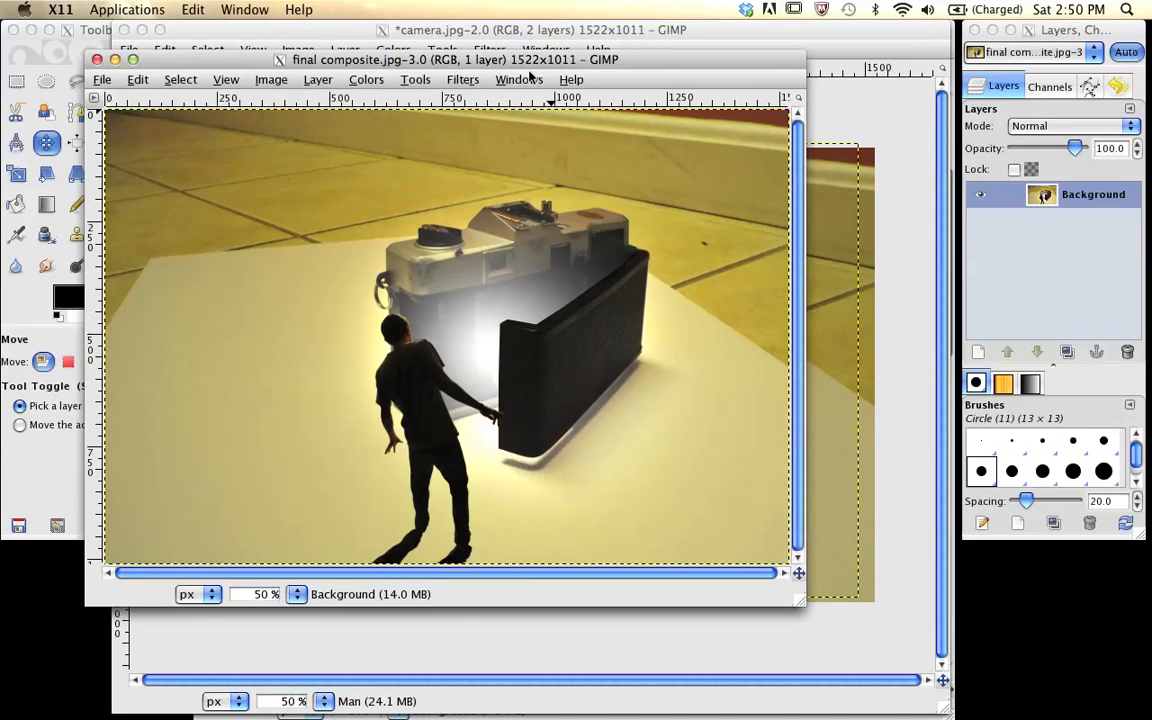
left_click_drag(520, 64, 508, 99)
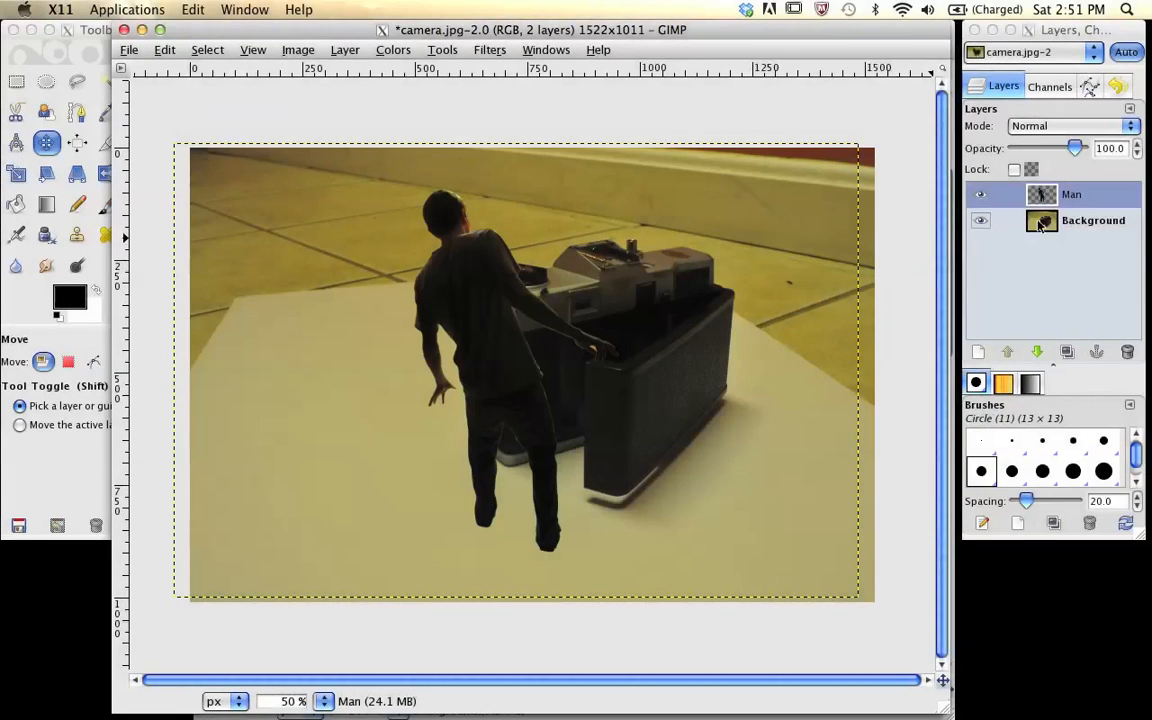
Step: Scale the Man layer down to about three quarters of its size, keeping its lower-right corner in place
key("shift+t")
left_click(904, 217)
left_click_drag(187, 133, 840, 147)
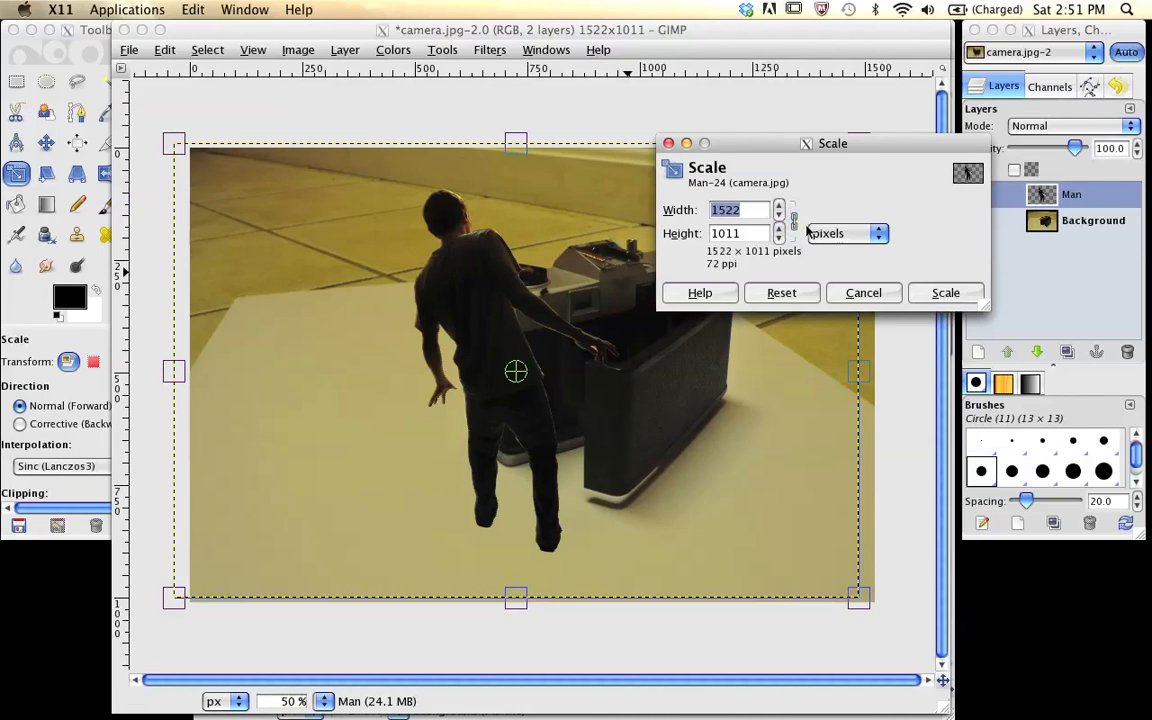
left_click(174, 143)
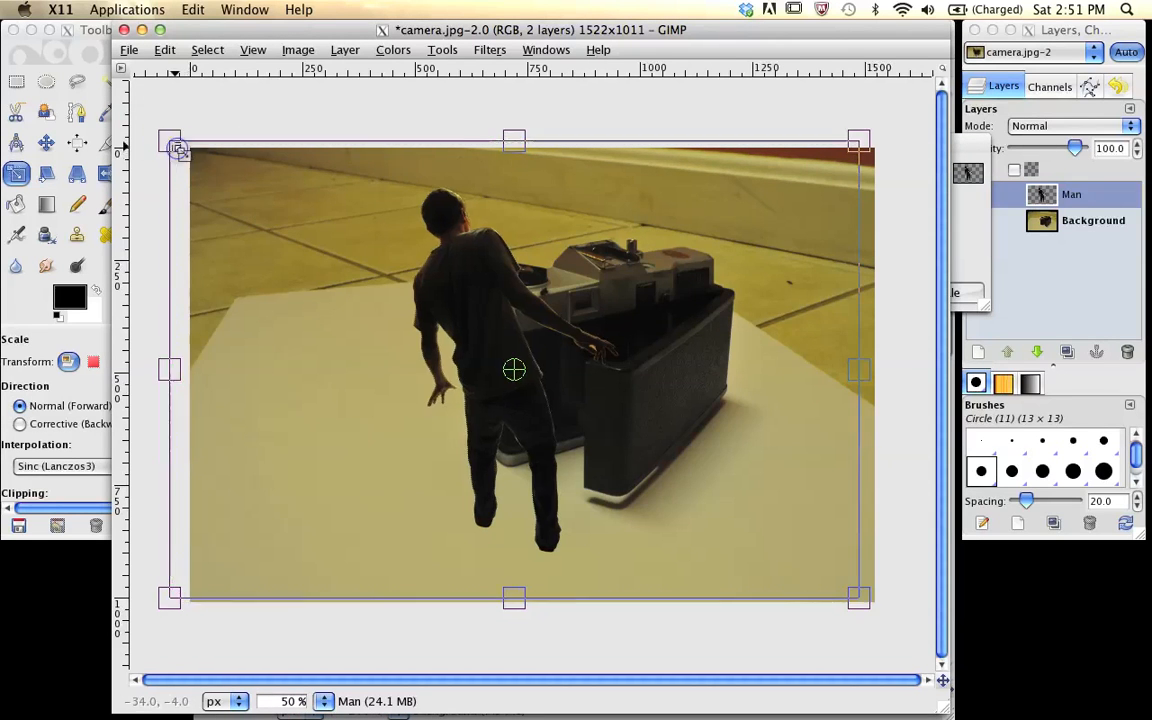
left_click_drag(177, 147, 332, 276)
key("Return")
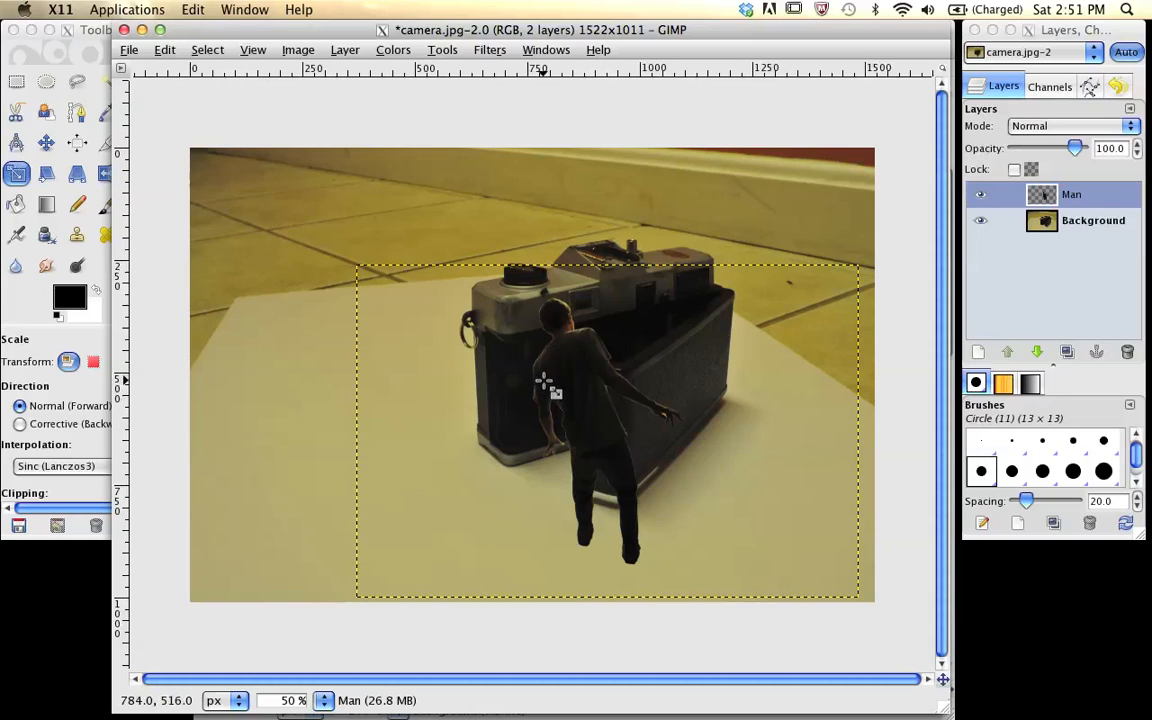
Step: Move the scaled man to the left so he stands in front of the camera body, reaching toward its open back
key("m")
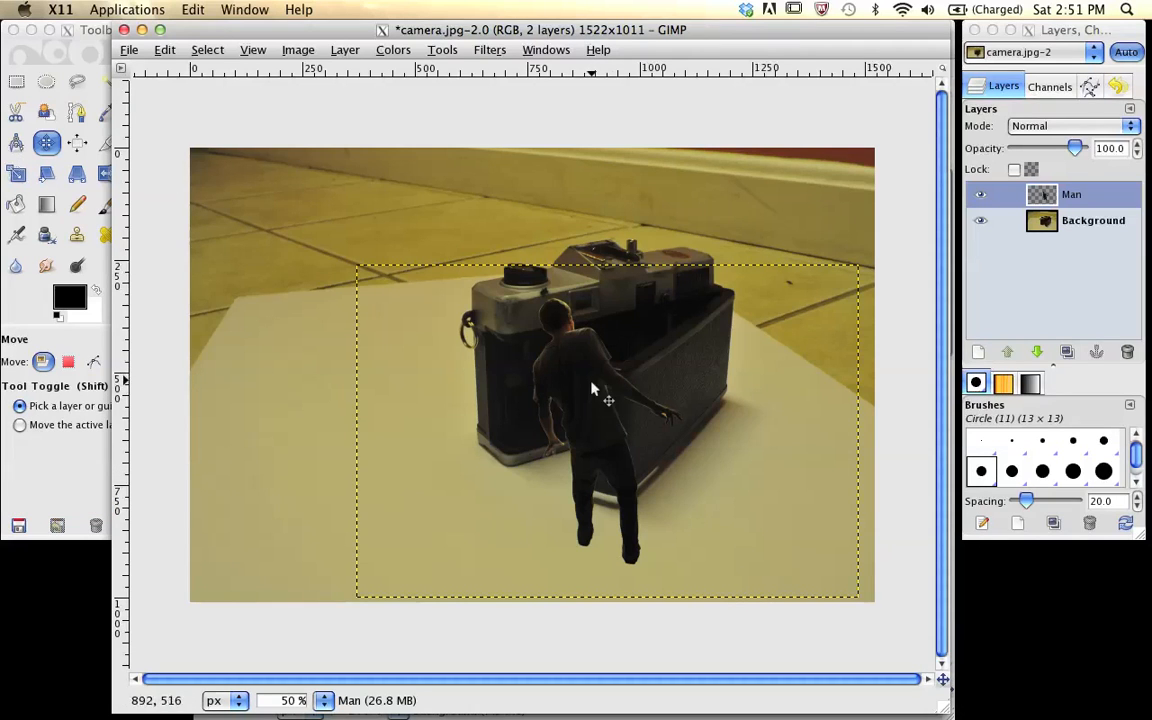
left_click_drag(592, 390, 476, 368)
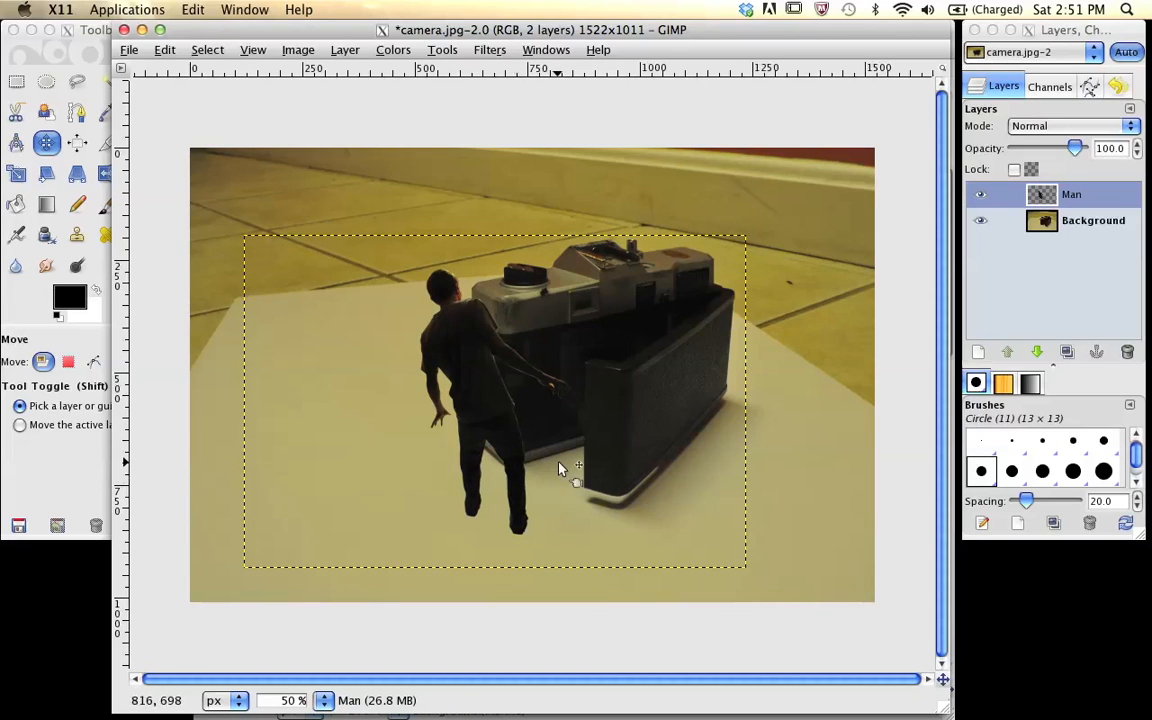
mouse_move(499, 437)
left_mouse_down()
mouse_move(505, 456)
mouse_move(500, 432)
left_mouse_up()
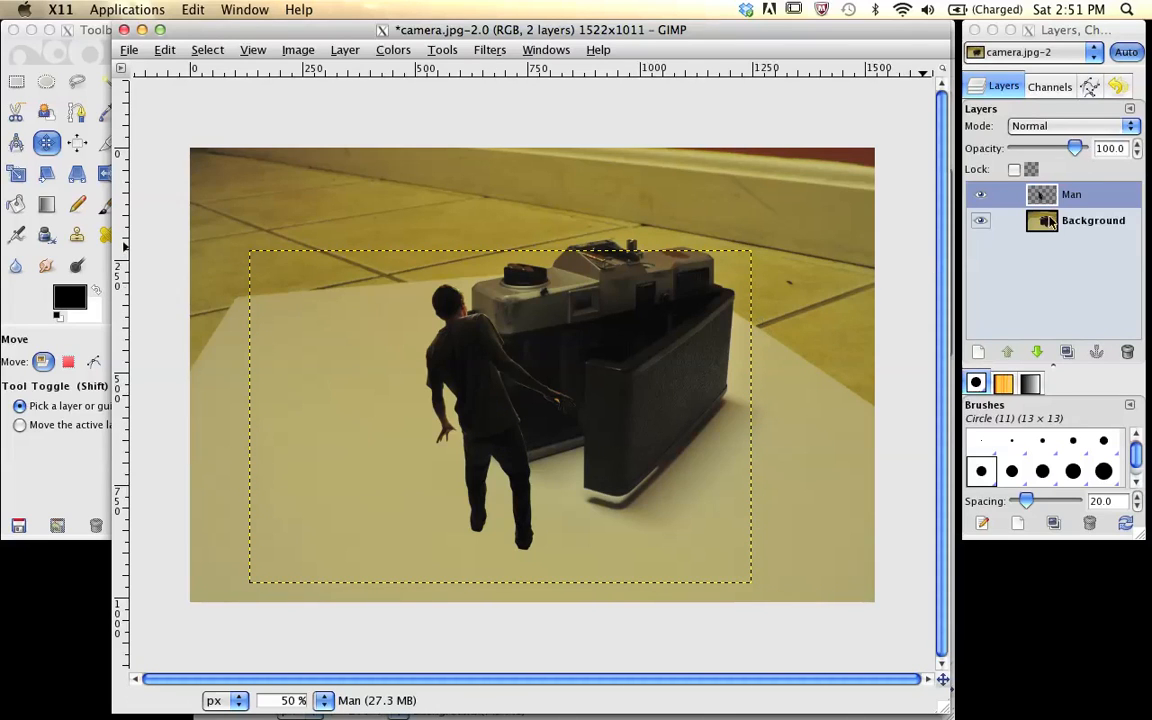
Step: Duplicate the Man layer and rename the copy Shadow
left_click(1070, 196)
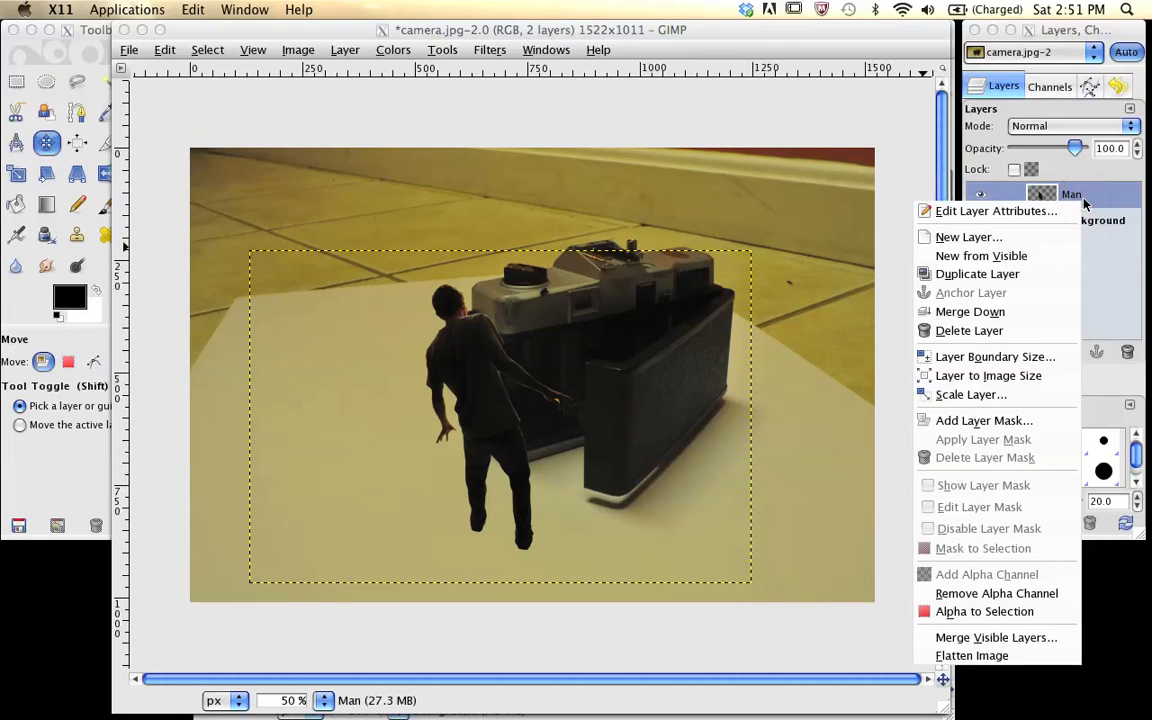
left_click(1091, 201)
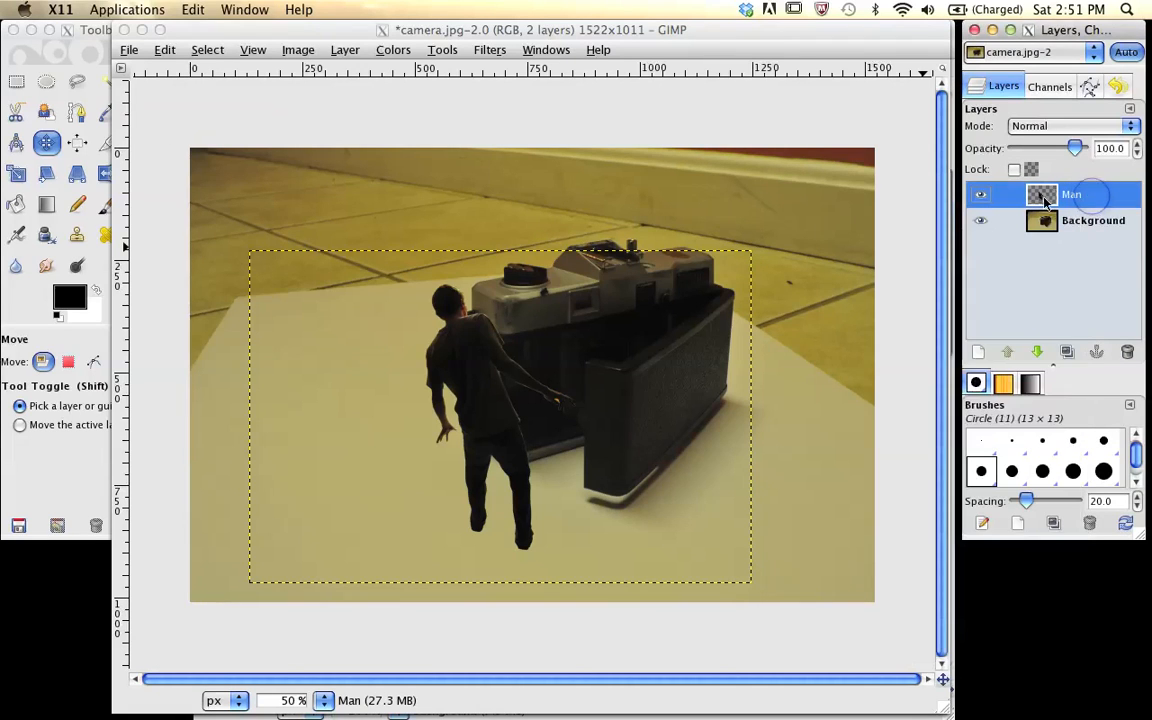
left_click(1067, 352)
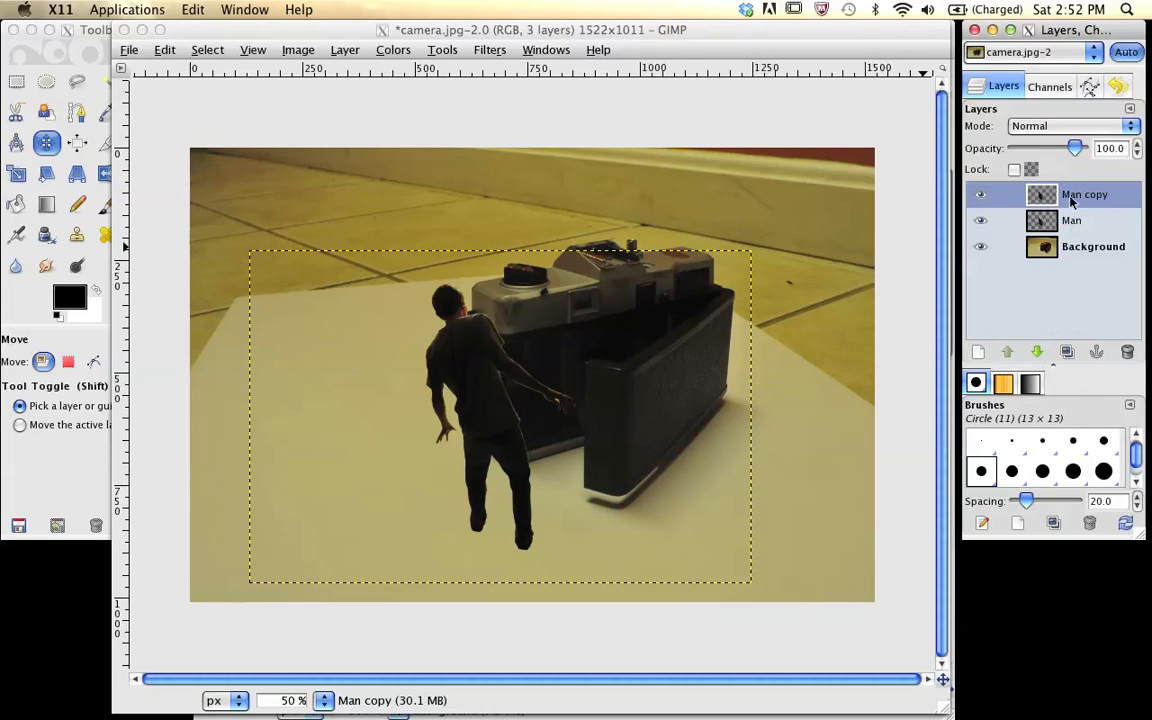
double_click(1073, 196)
type("Shad")
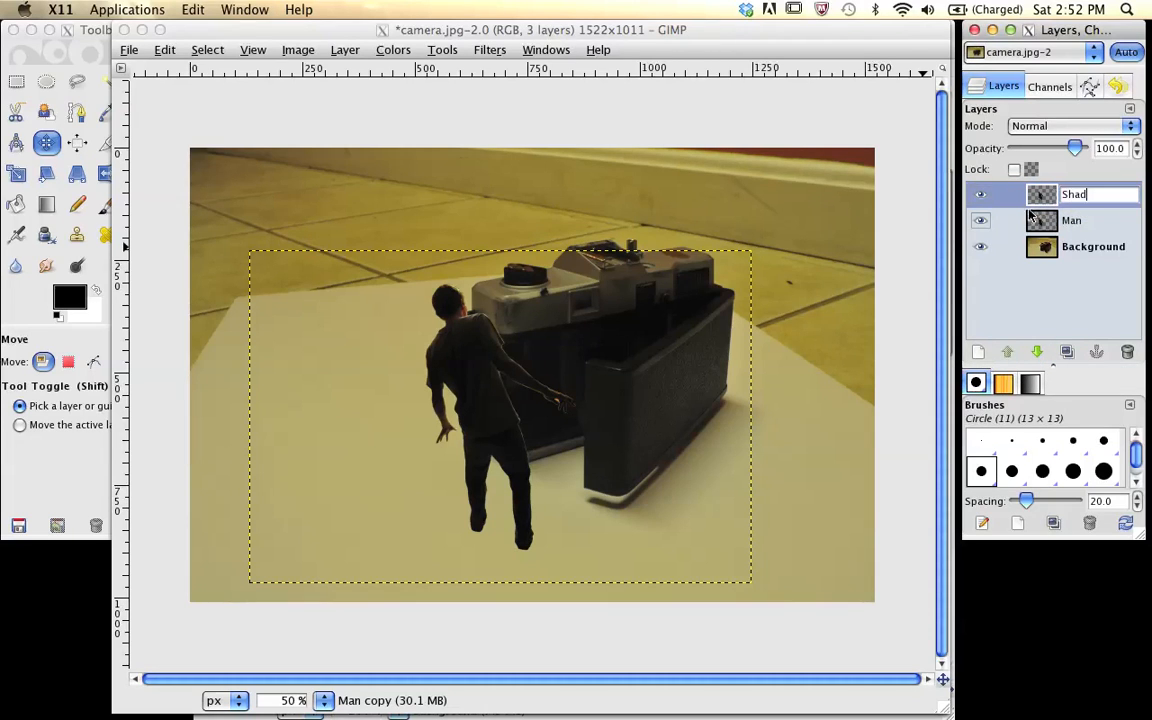
type("ow")
key("Return")
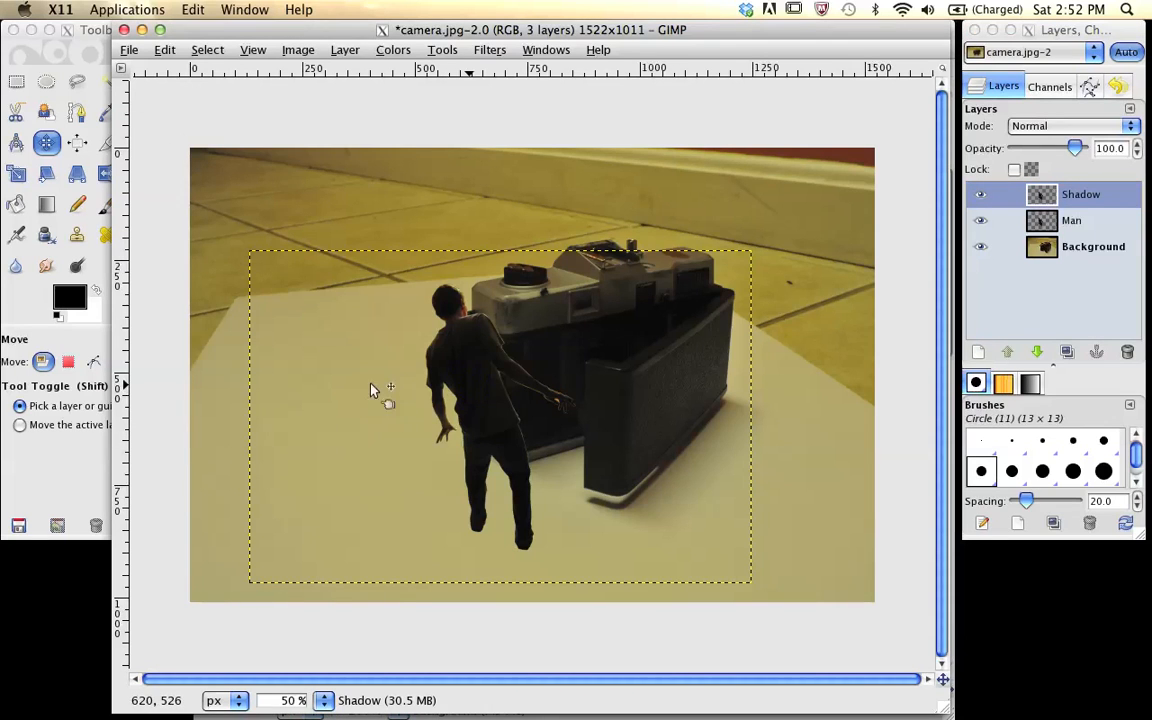
Step: Move the Shadow figure to the left of the man and blacken it with Levels, setting the black input level to 233
left_click_drag(455, 389, 317, 386)
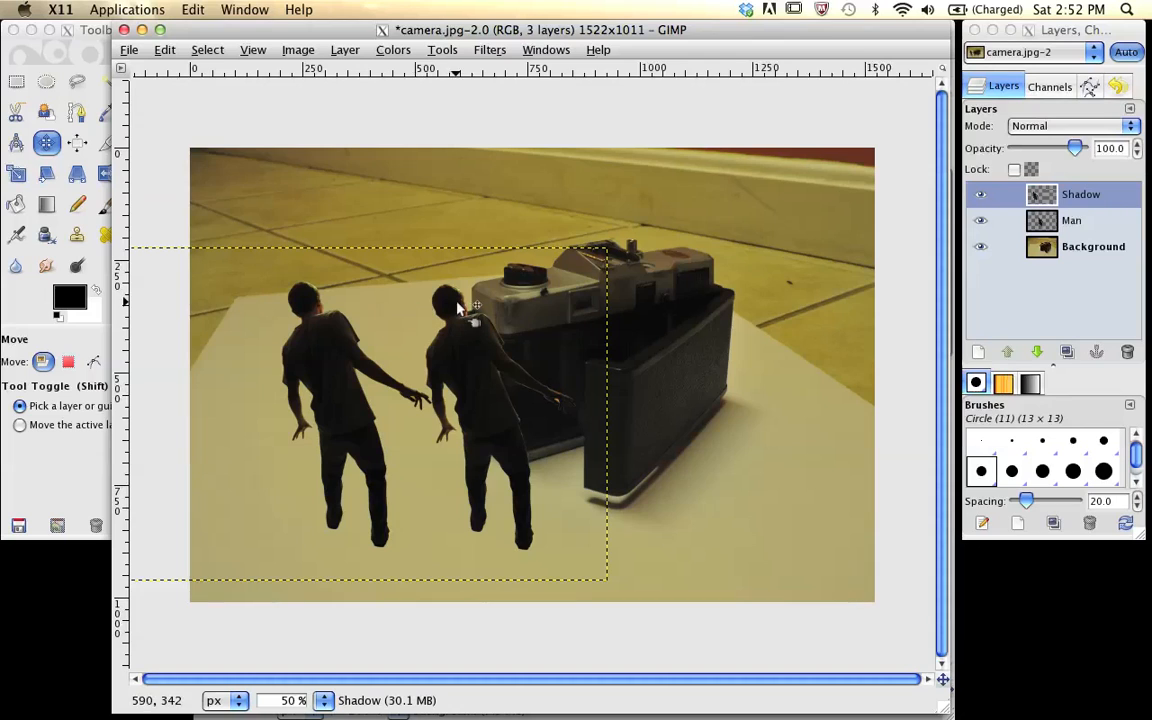
left_click(391, 51)
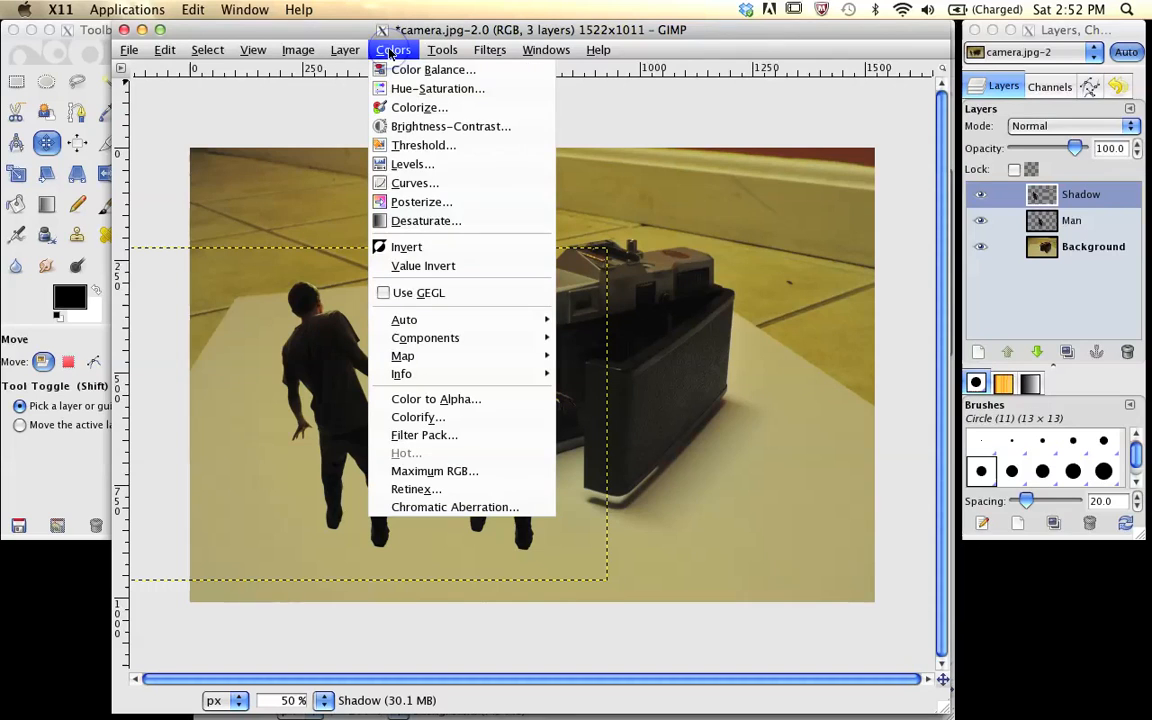
left_click(424, 170)
left_click_drag(819, 113, 586, 112)
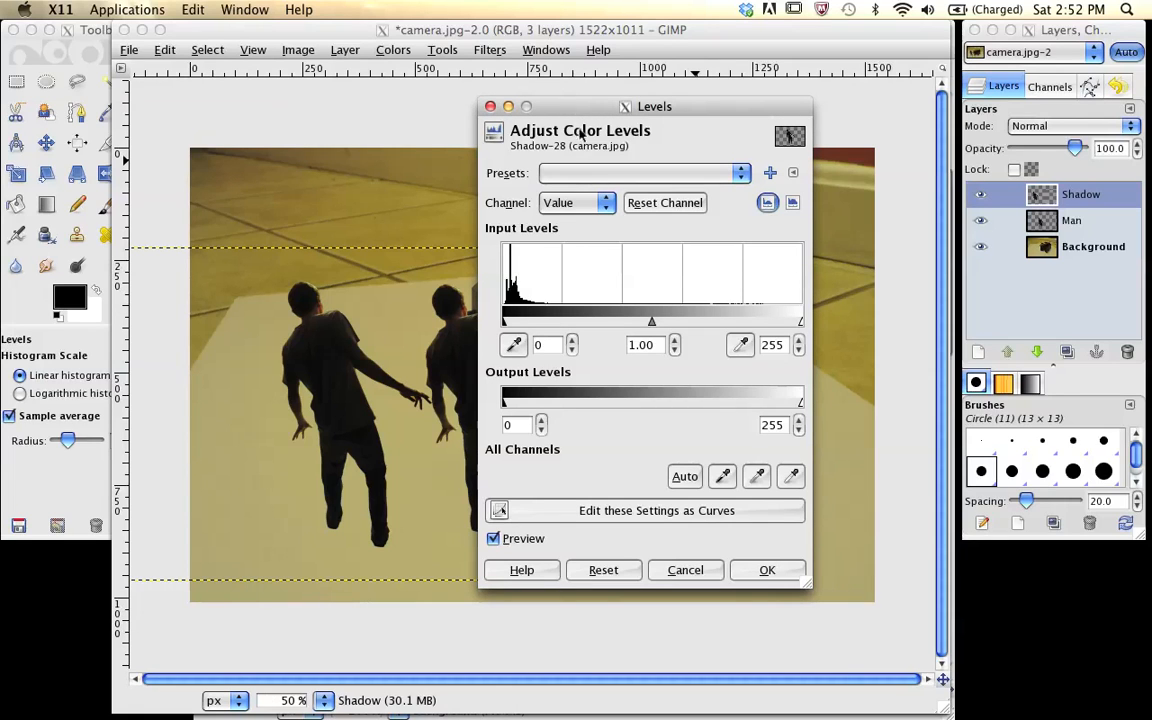
left_click_drag(573, 111, 627, 103)
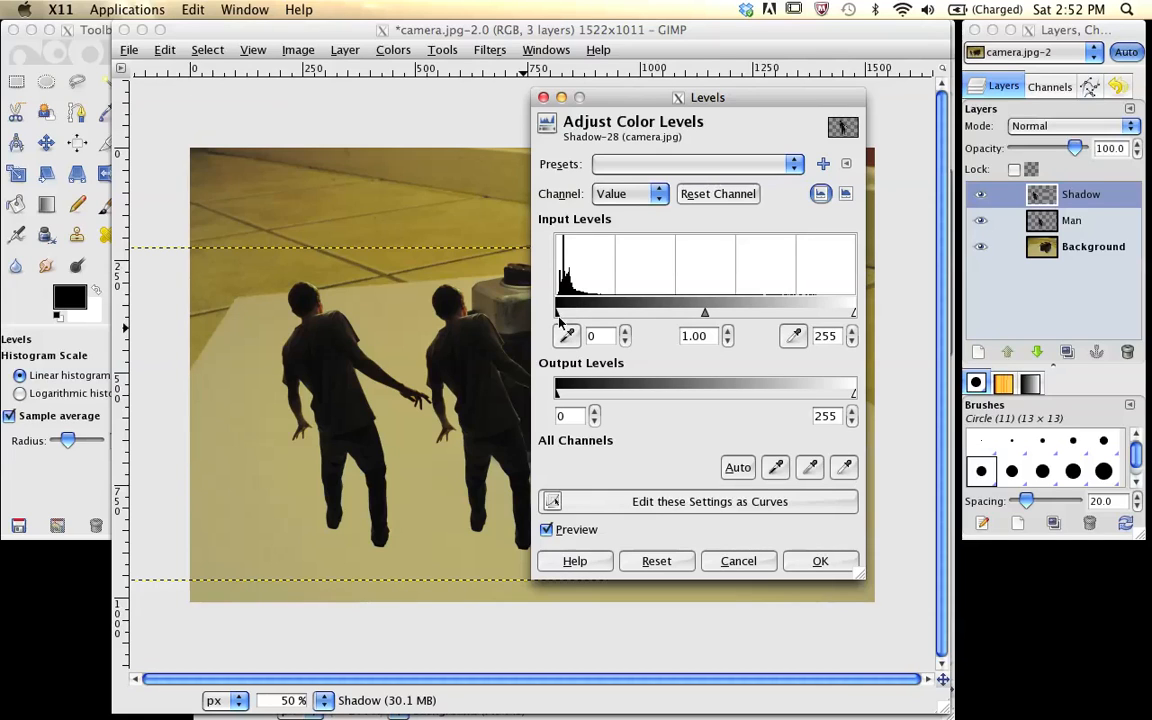
left_click_drag(558, 315, 828, 314)
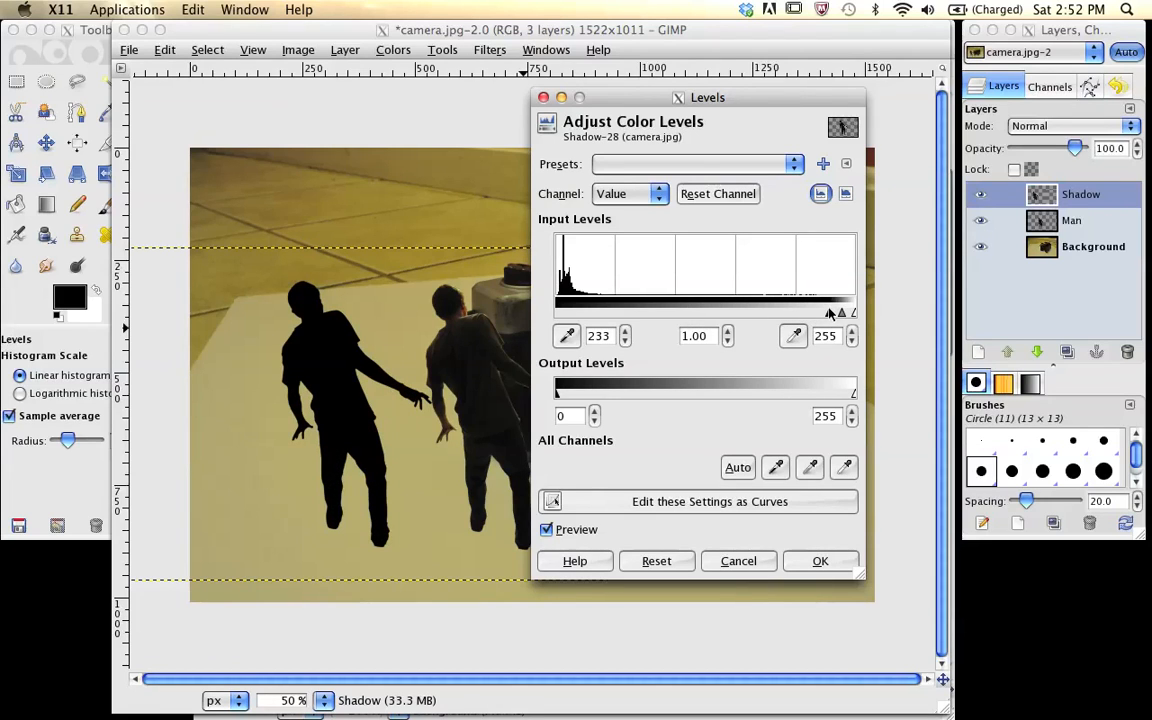
left_click(832, 560)
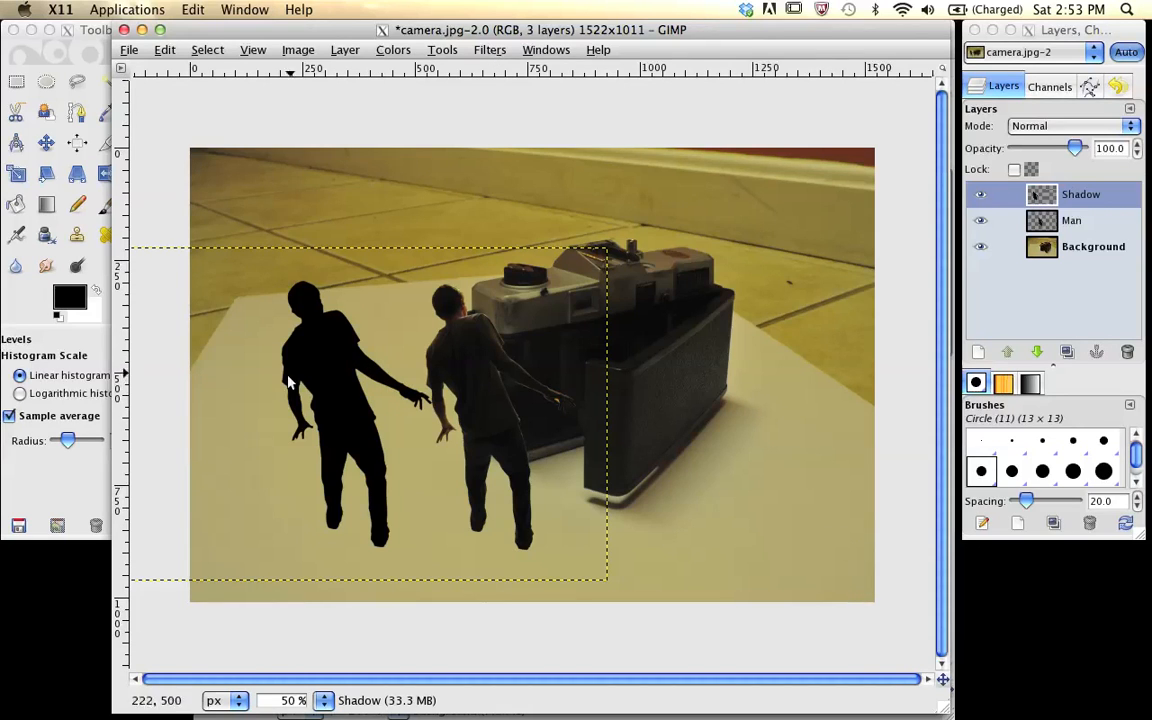
Step: Apply a Gaussian Blur to the Shadow layer with a horizontal radius of 20 px
left_click(492, 52)
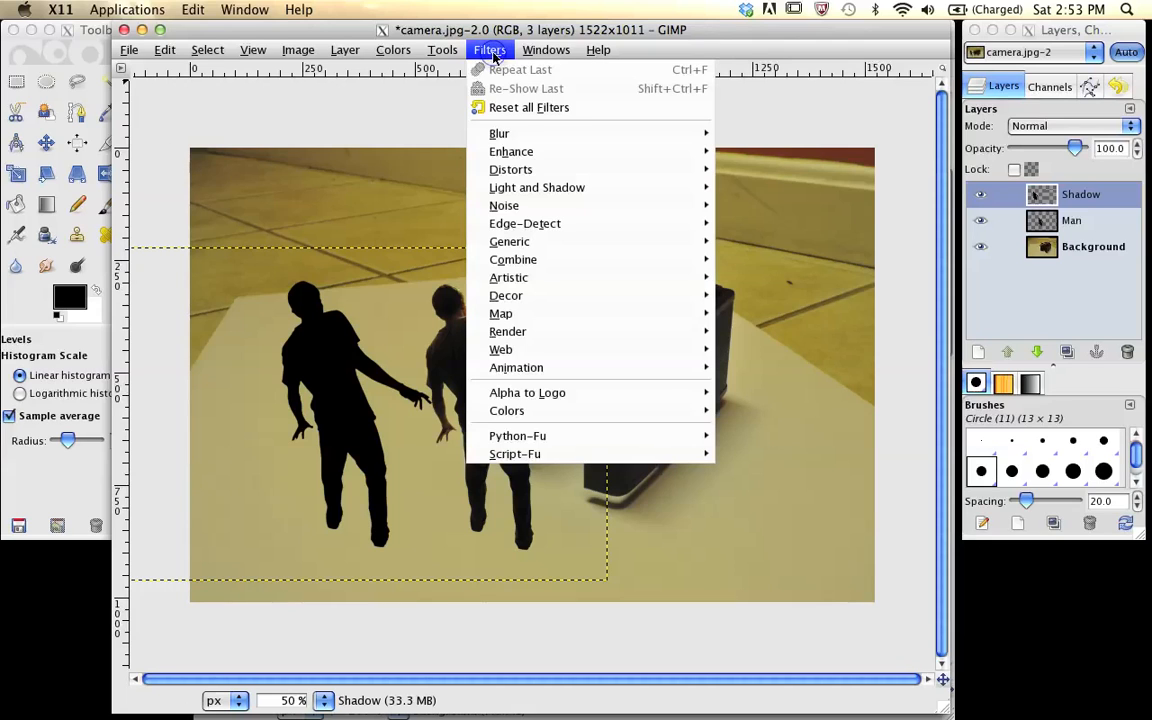
mouse_move(600, 133)
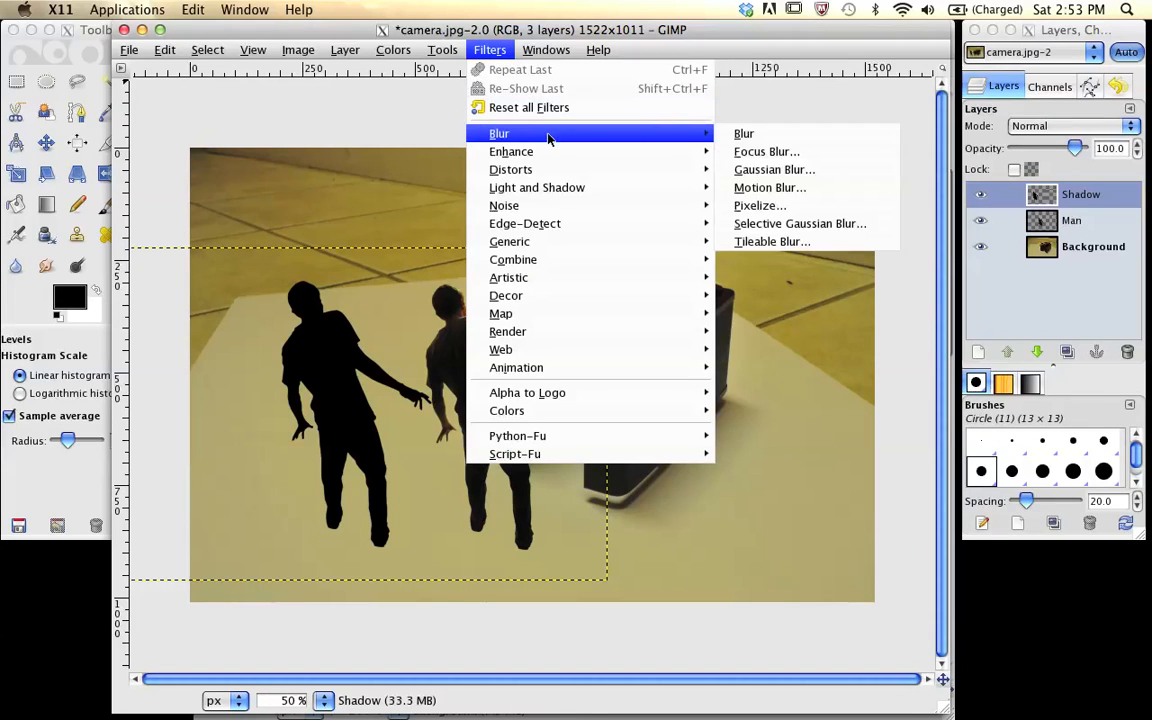
left_click(838, 171)
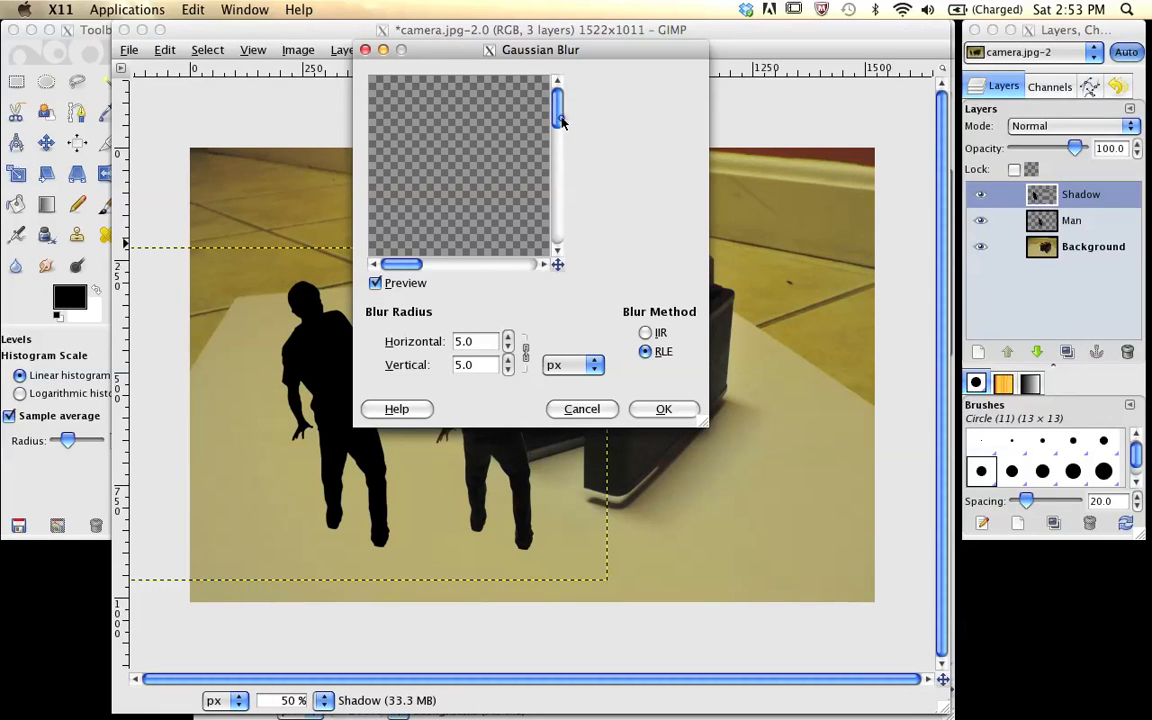
left_click_drag(562, 121, 556, 247)
left_click_drag(417, 265, 479, 265)
left_click_drag(563, 238, 558, 224)
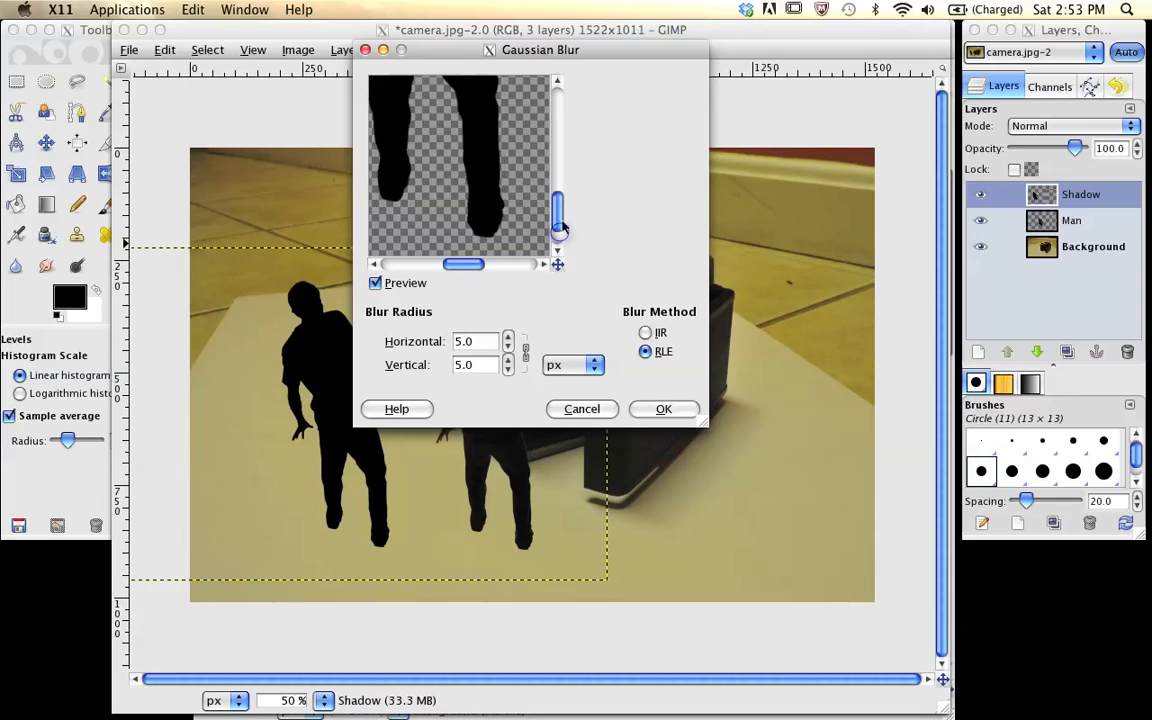
double_click(477, 342)
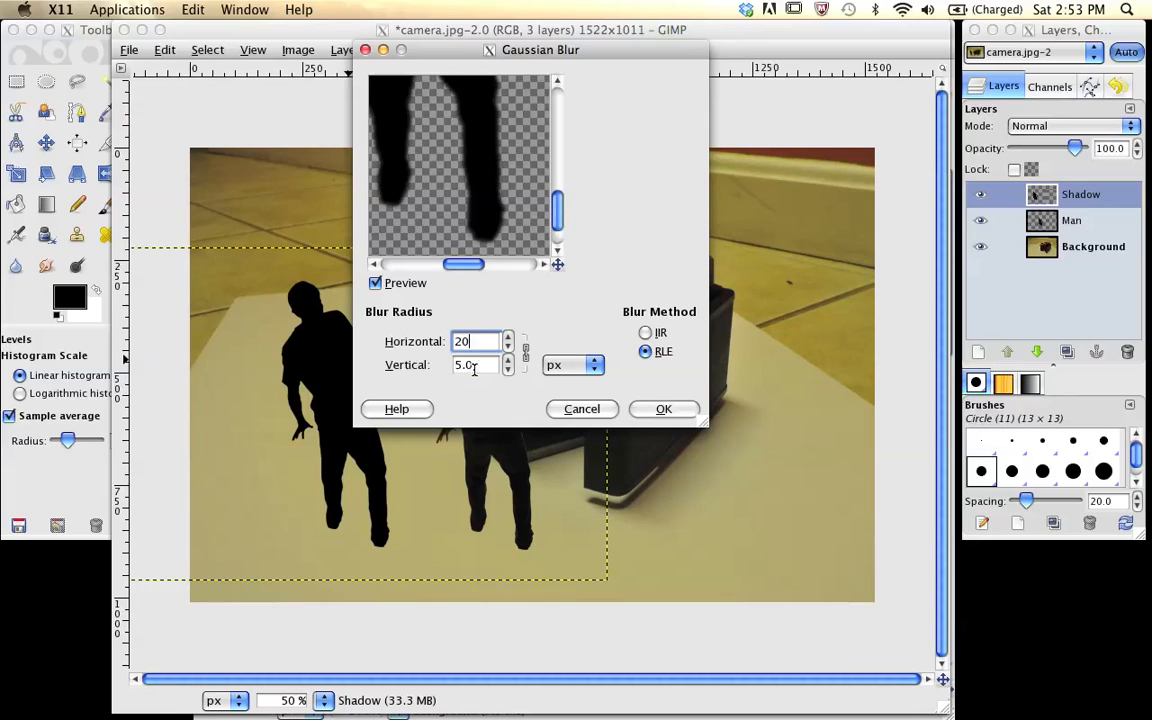
key("Tab")
left_click(664, 408)
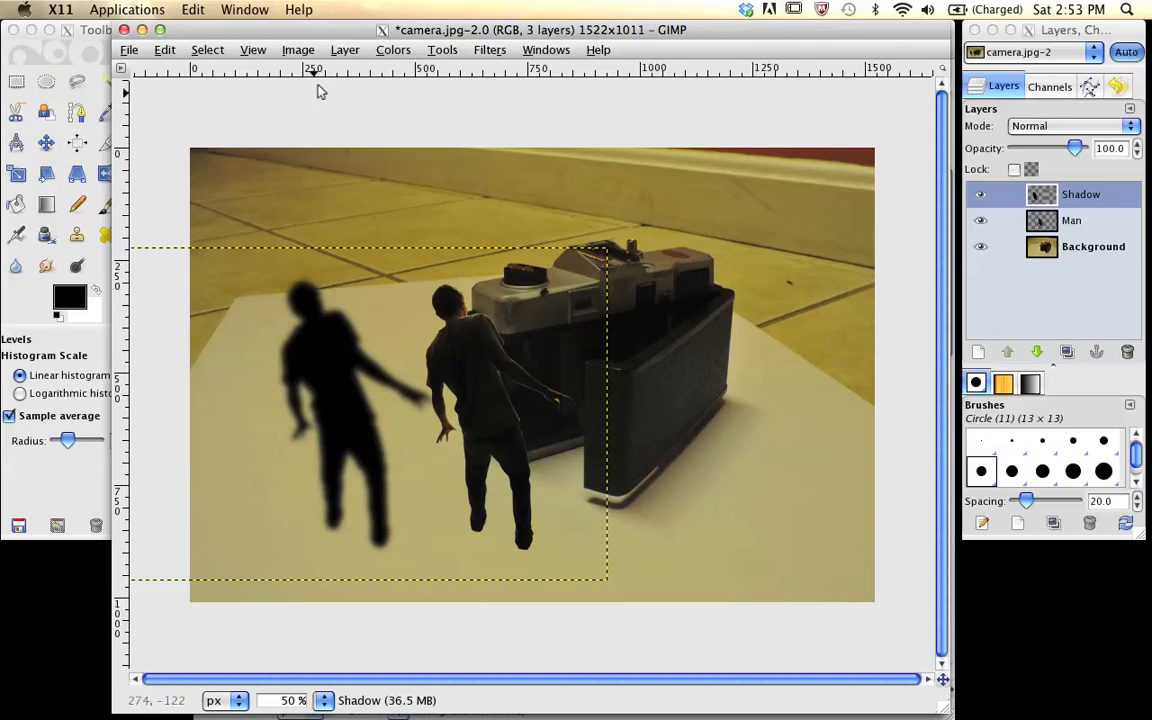
Step: Try flipping the Shadow layer horizontally and flip it back to its original orientation
left_click_drag(285, 30, 329, 32)
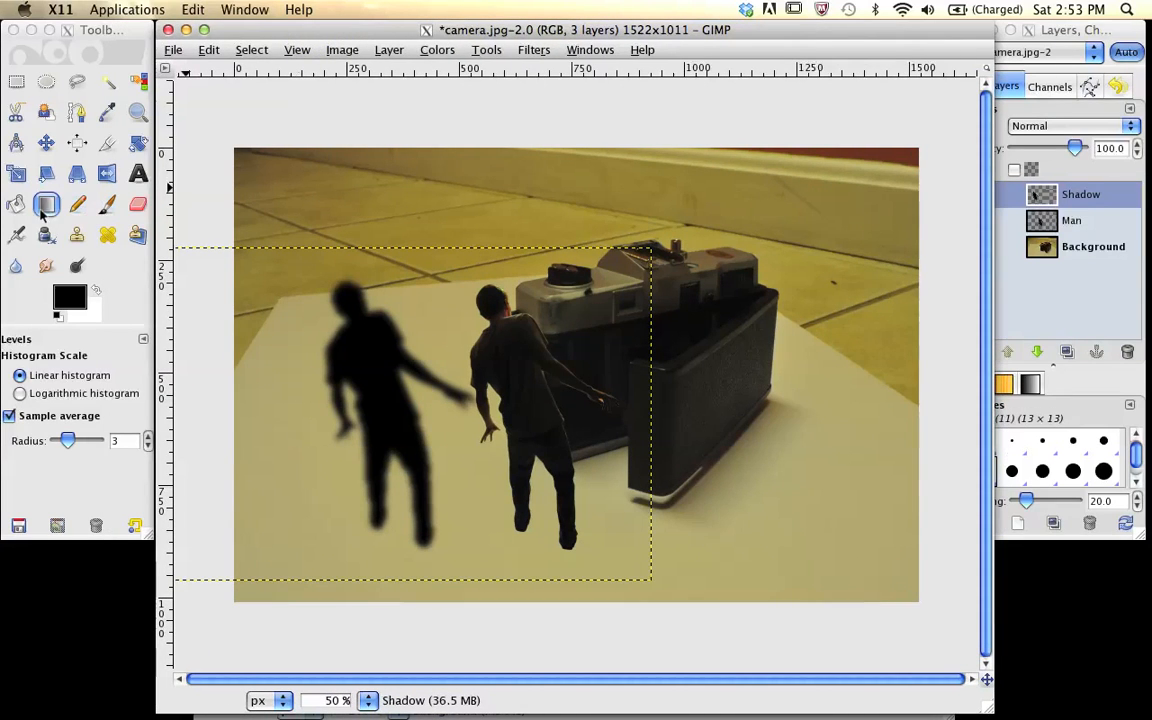
left_click(107, 177)
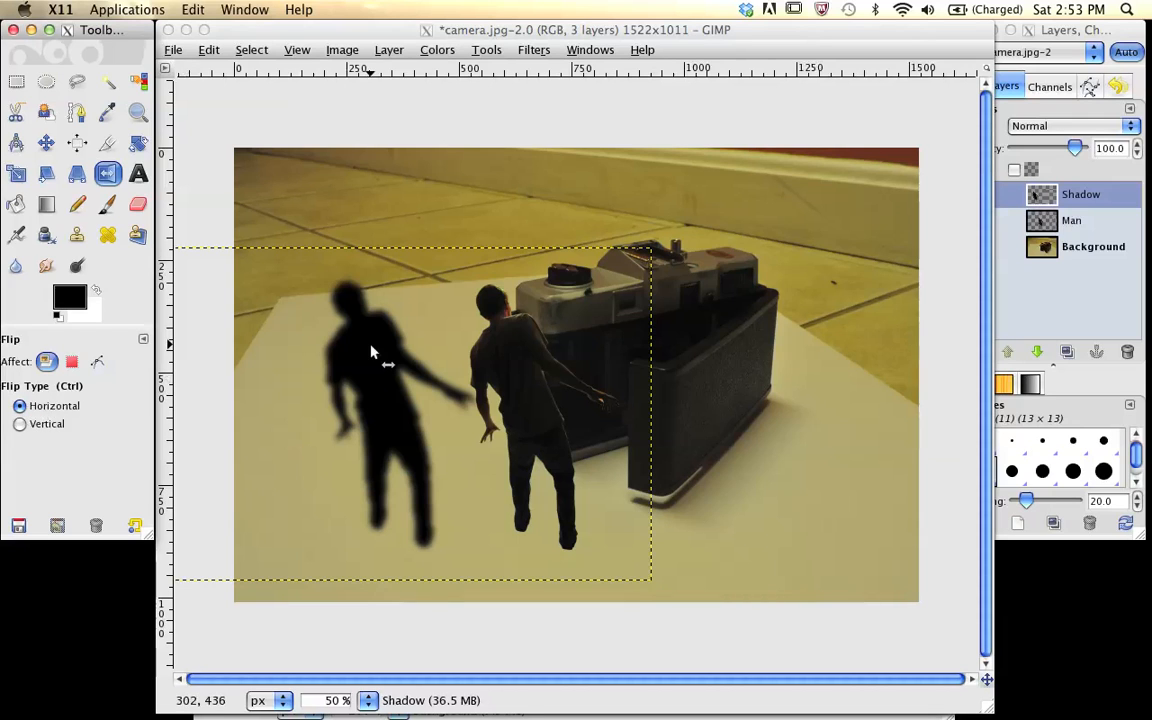
left_click(293, 350)
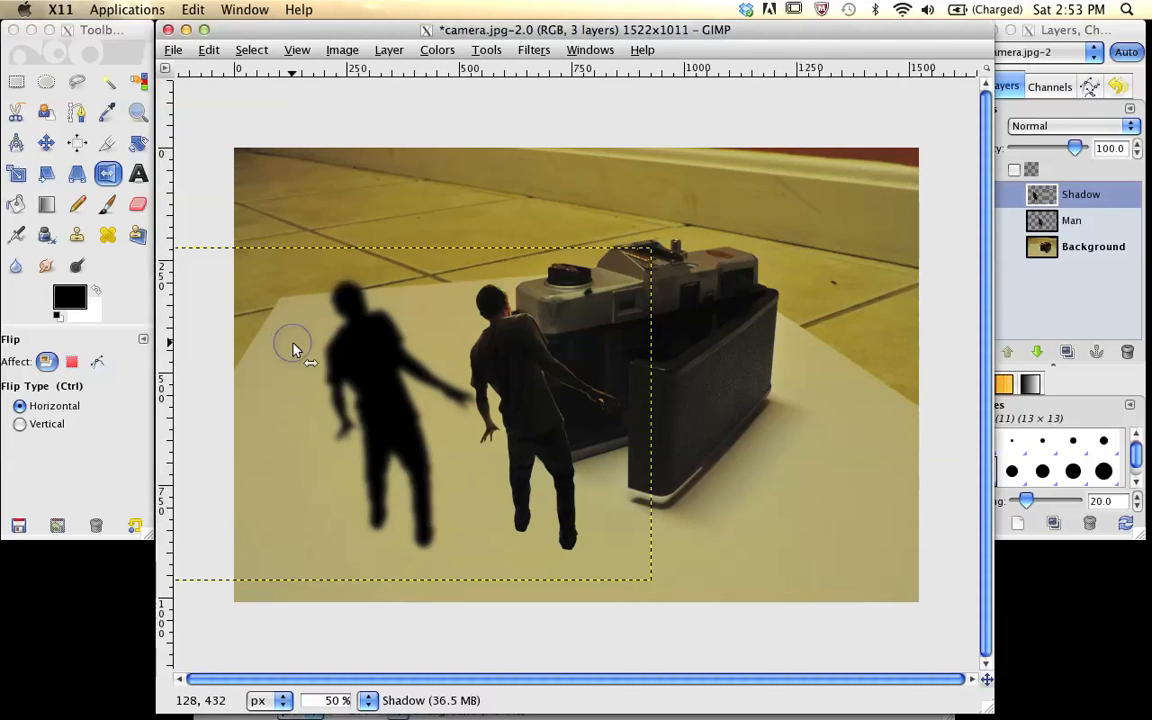
left_click(295, 350)
left_click(295, 348)
Step: Flip the Shadow layer vertically and shift the upside-down silhouette slightly up and to the left
left_click(20, 424)
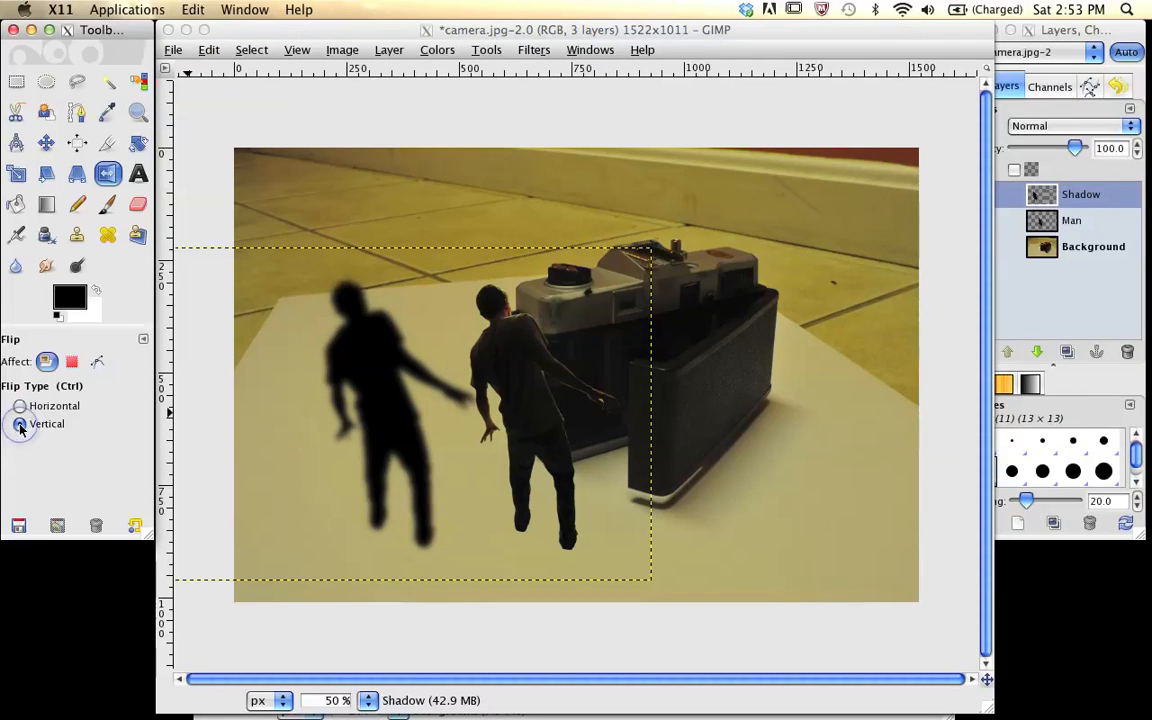
left_click(331, 346)
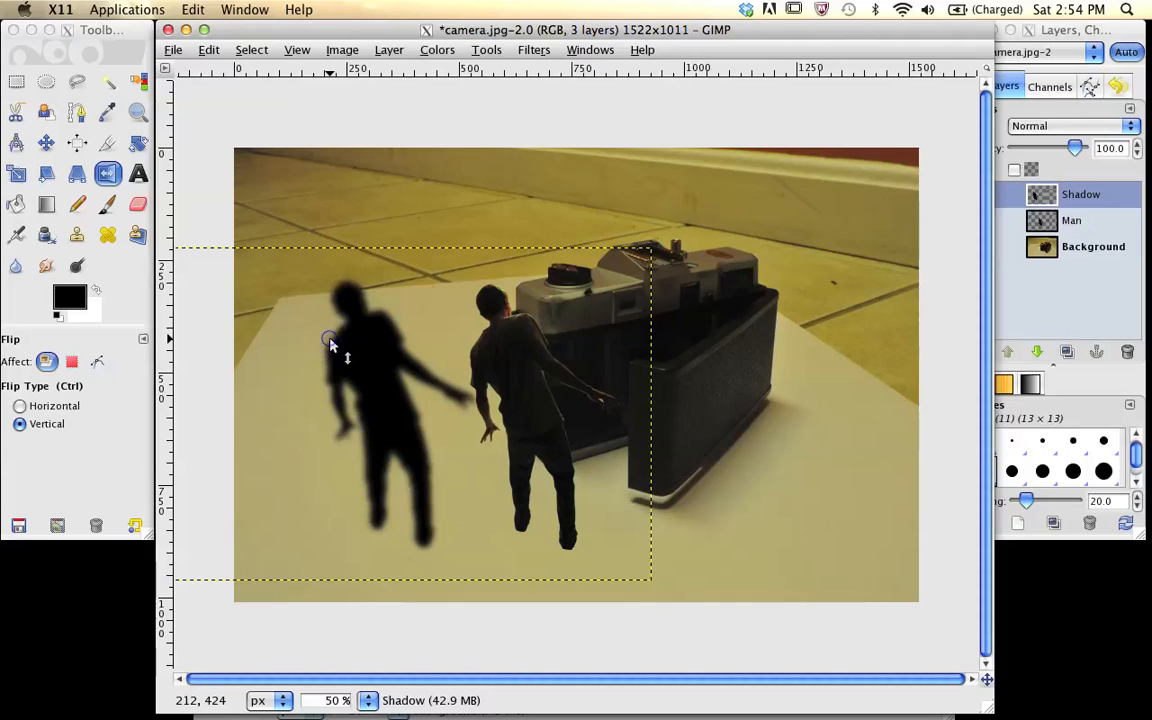
left_click(331, 346)
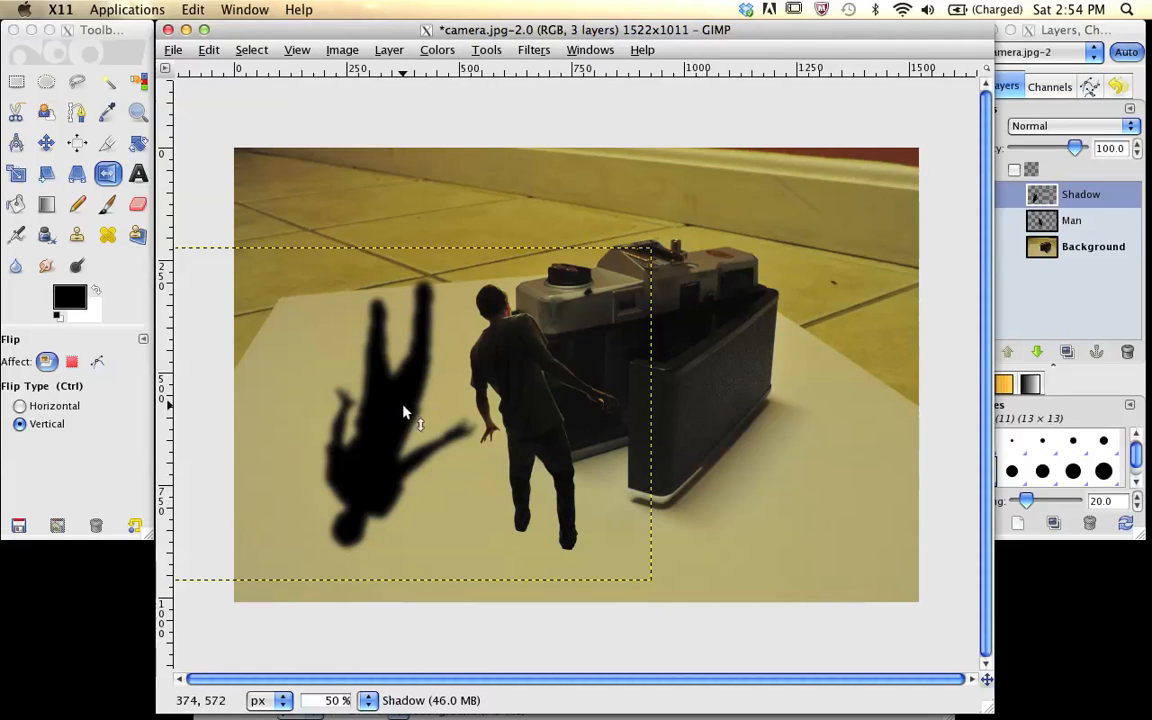
key("m")
mouse_move(383, 417)
left_mouse_down()
mouse_move(399, 483)
mouse_move(522, 638)
mouse_move(504, 674)
mouse_move(326, 430)
mouse_move(337, 411)
mouse_move(375, 406)
left_mouse_up()
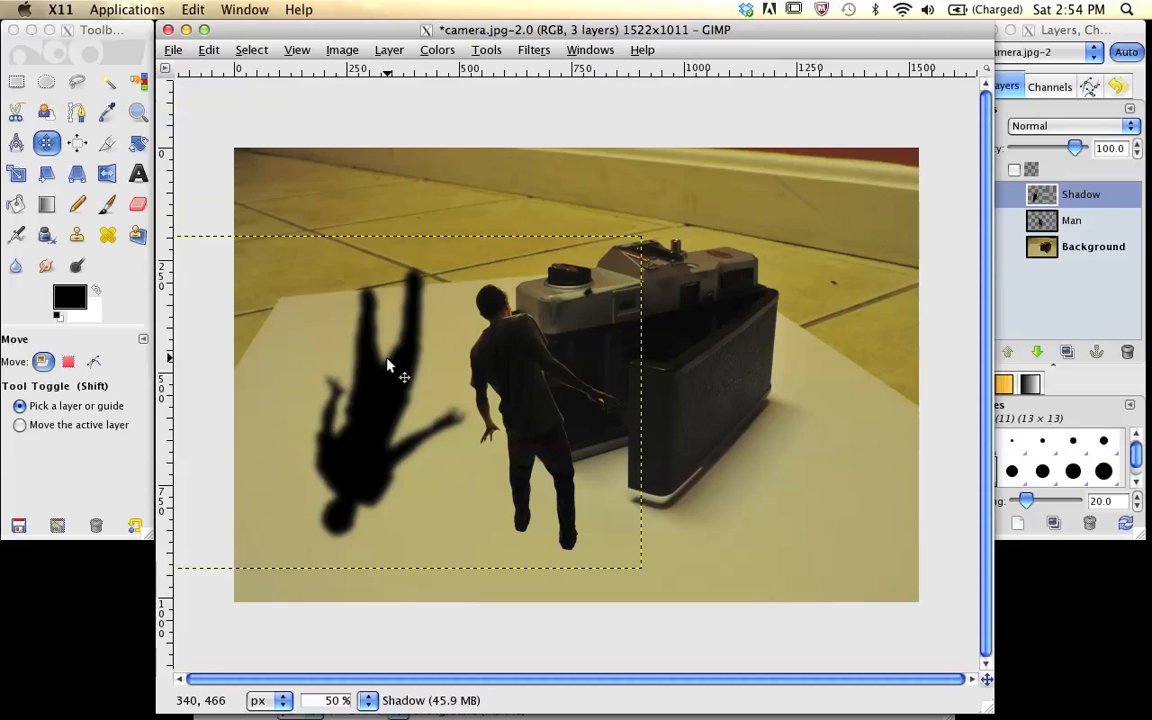
Step: Rotate the Shadow layer clockwise about its centre and move it so the shadow's feet meet the man's feet
key("shift+r")
left_click(388, 365)
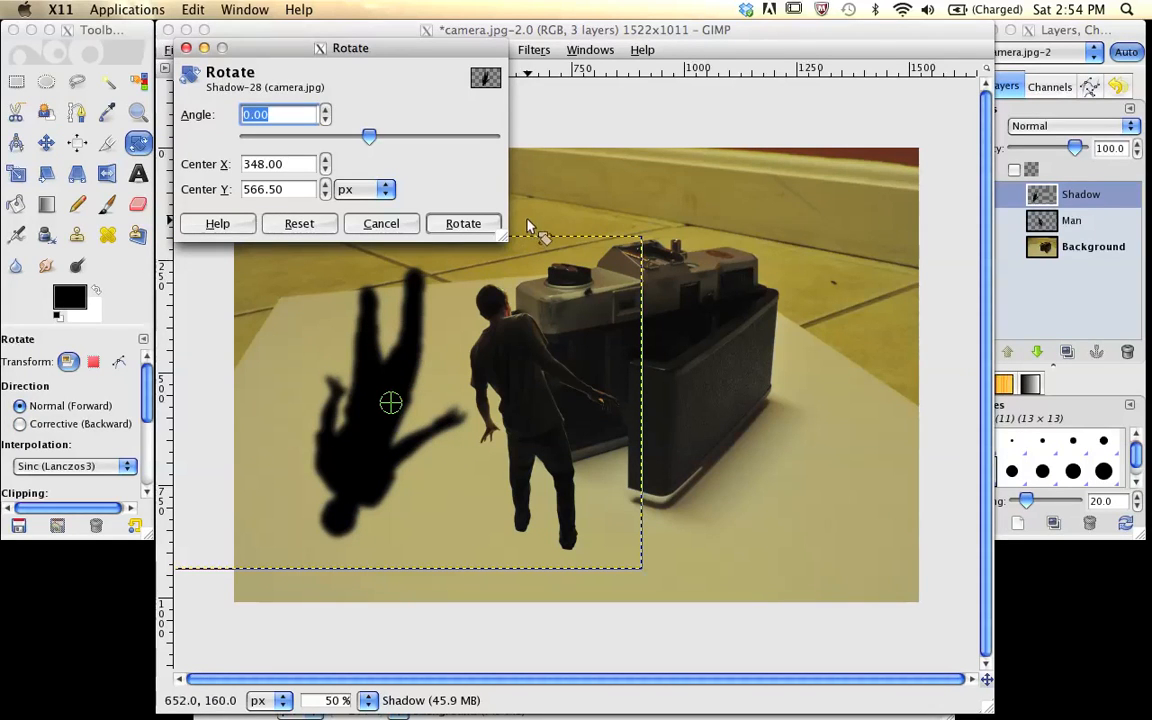
key("Escape")
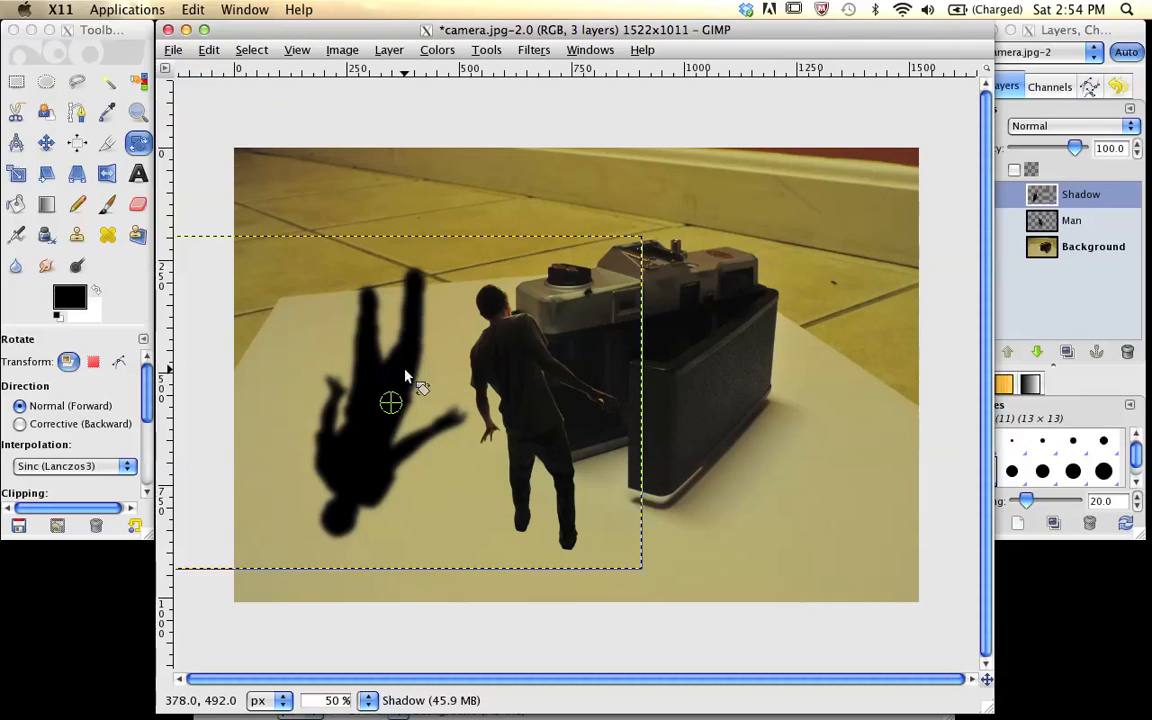
mouse_move(424, 386)
left_mouse_down()
mouse_move(442, 432)
mouse_move(436, 455)
mouse_move(420, 346)
mouse_move(440, 393)
mouse_move(414, 455)
mouse_move(423, 384)
mouse_move(432, 402)
left_mouse_up()
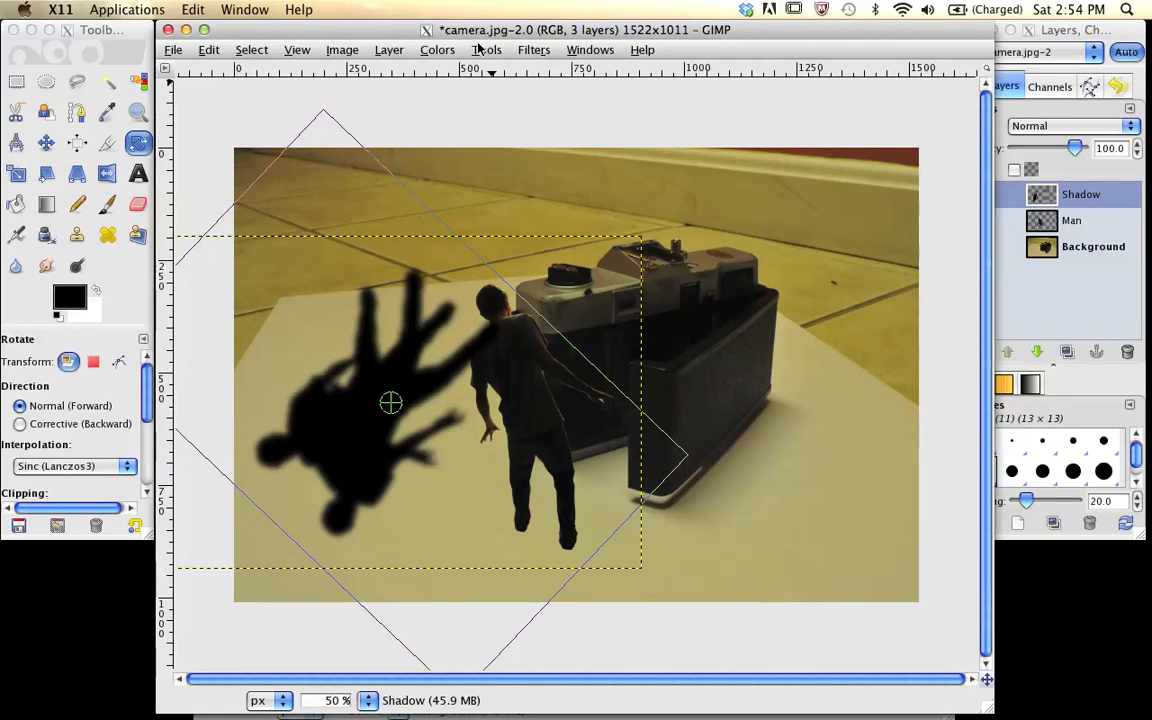
key("Return")
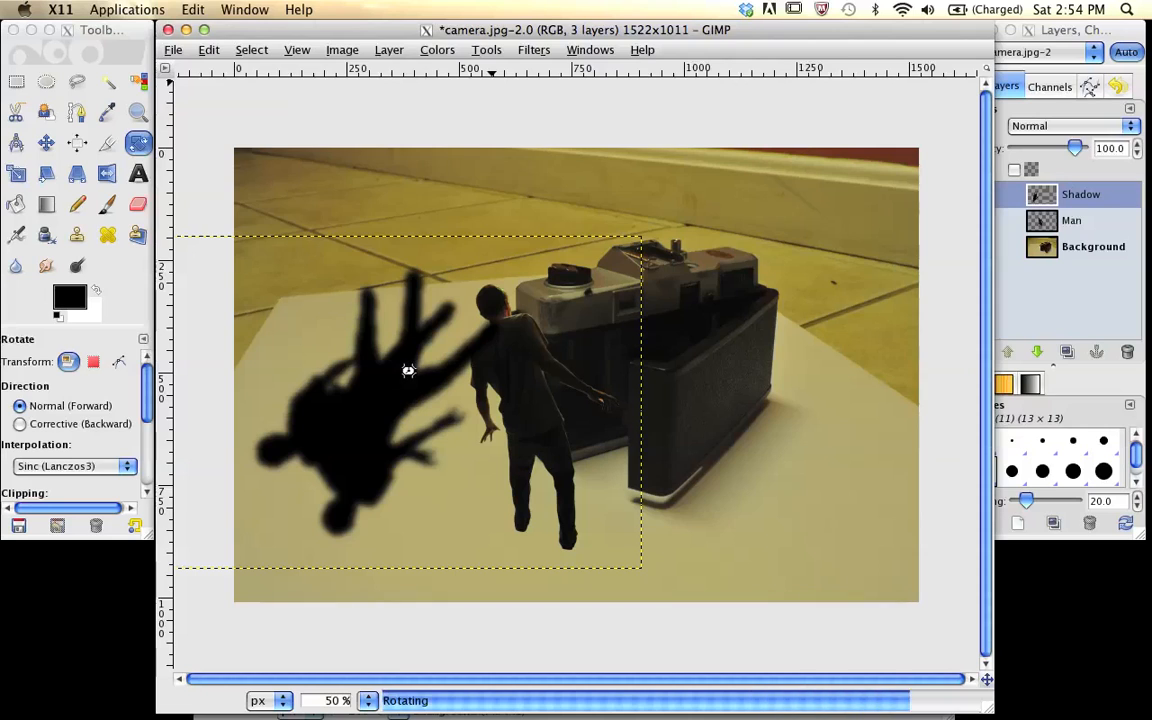
key("ctrl+z")
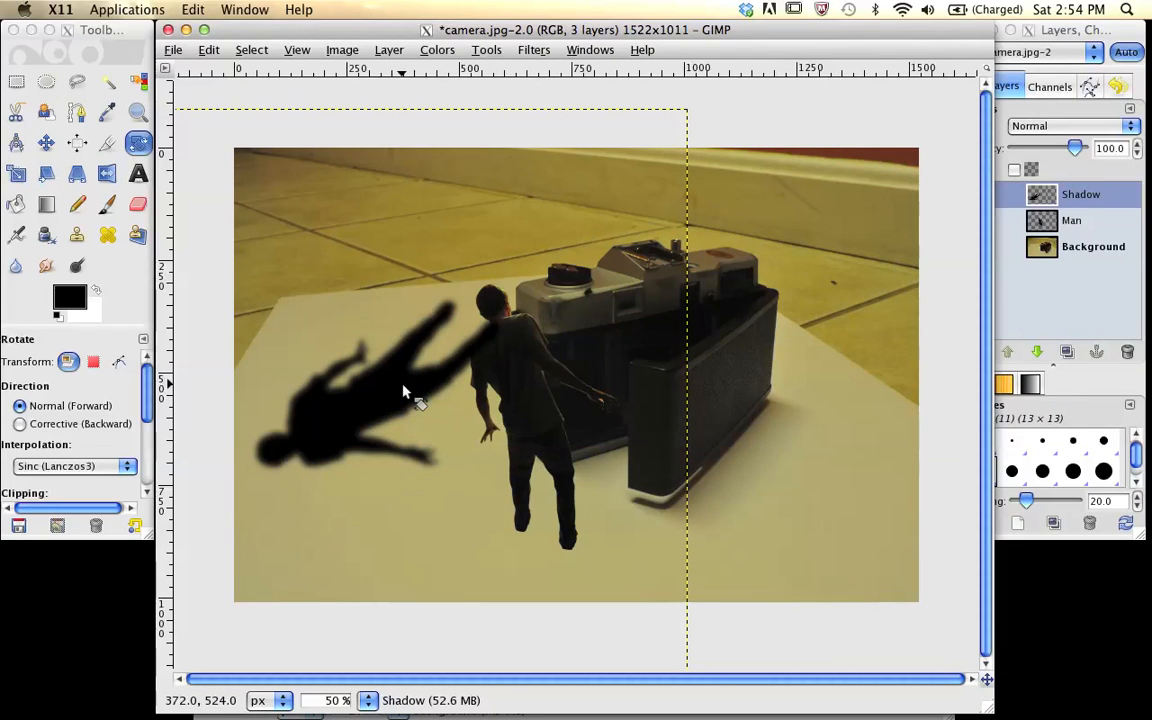
key("m")
left_click_drag(395, 397, 466, 620)
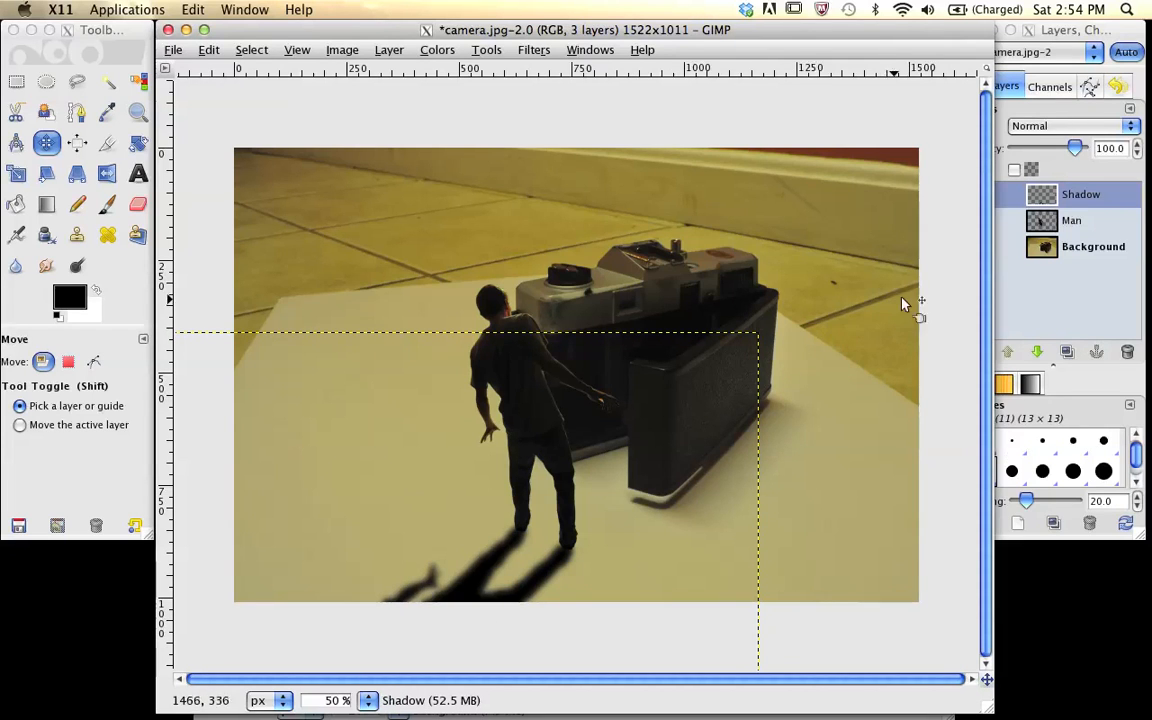
Step: Select the Background layer and close the subject.xcf image without saving its changes
left_click(1077, 250)
left_click(1077, 252)
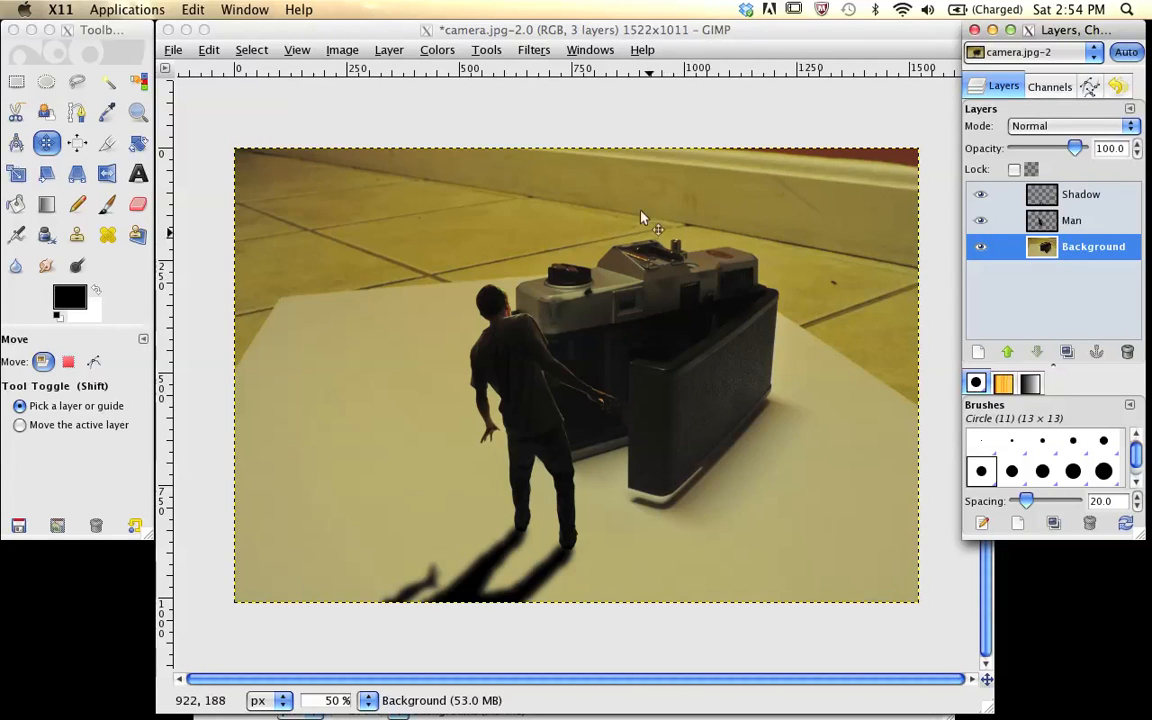
left_click_drag(496, 32, 493, 73)
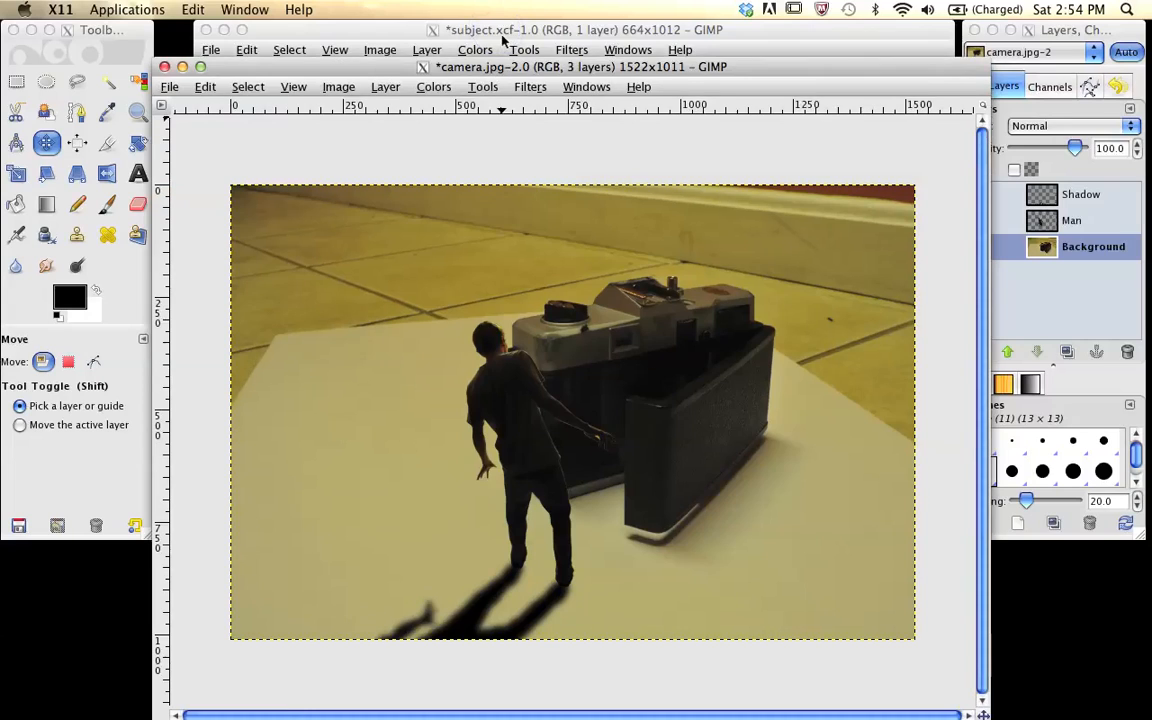
left_click(503, 28)
left_click(205, 29)
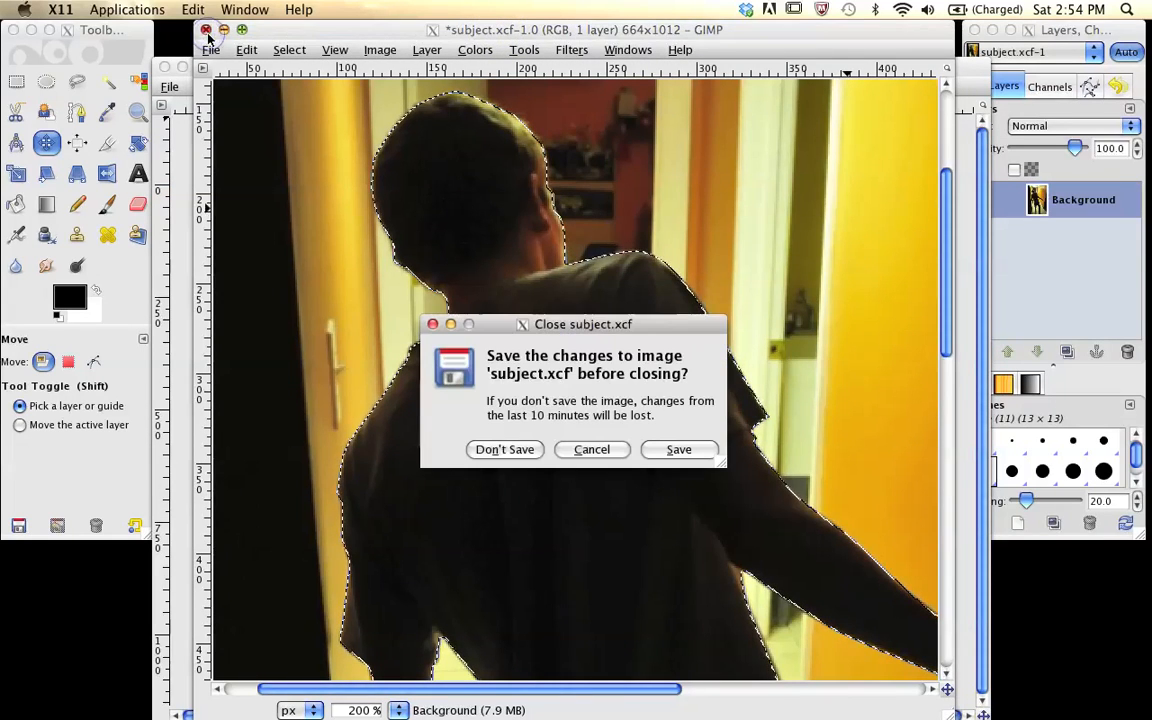
left_click(506, 447)
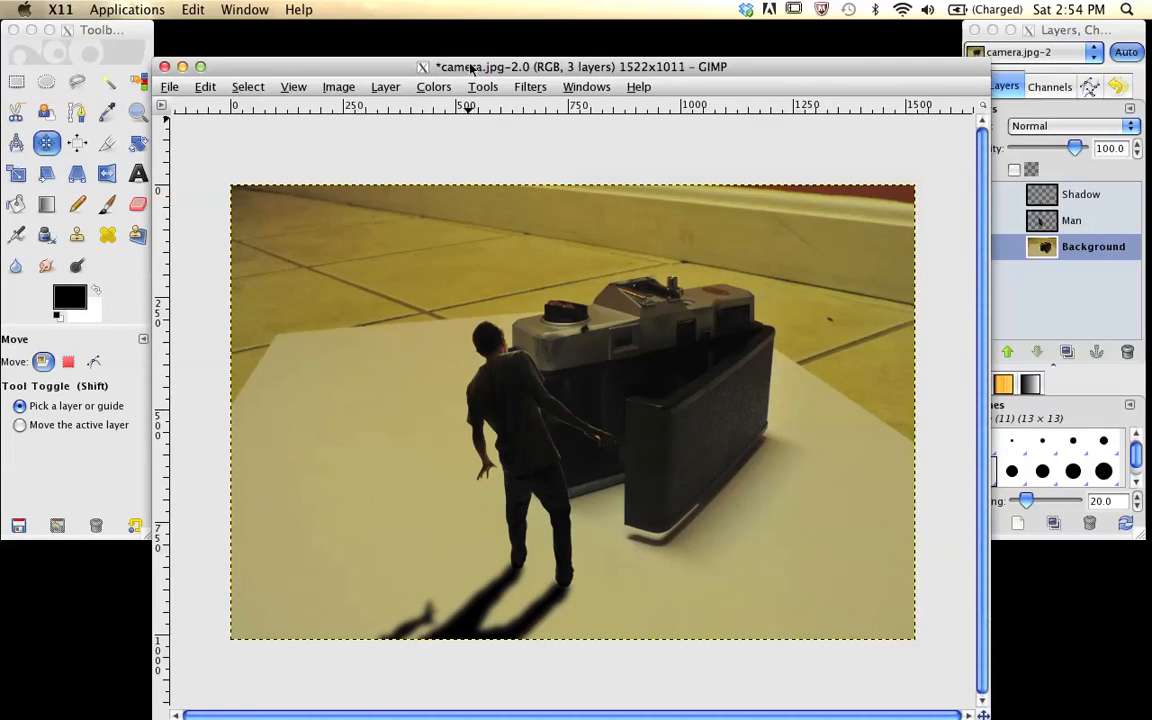
left_click_drag(472, 70, 466, 31)
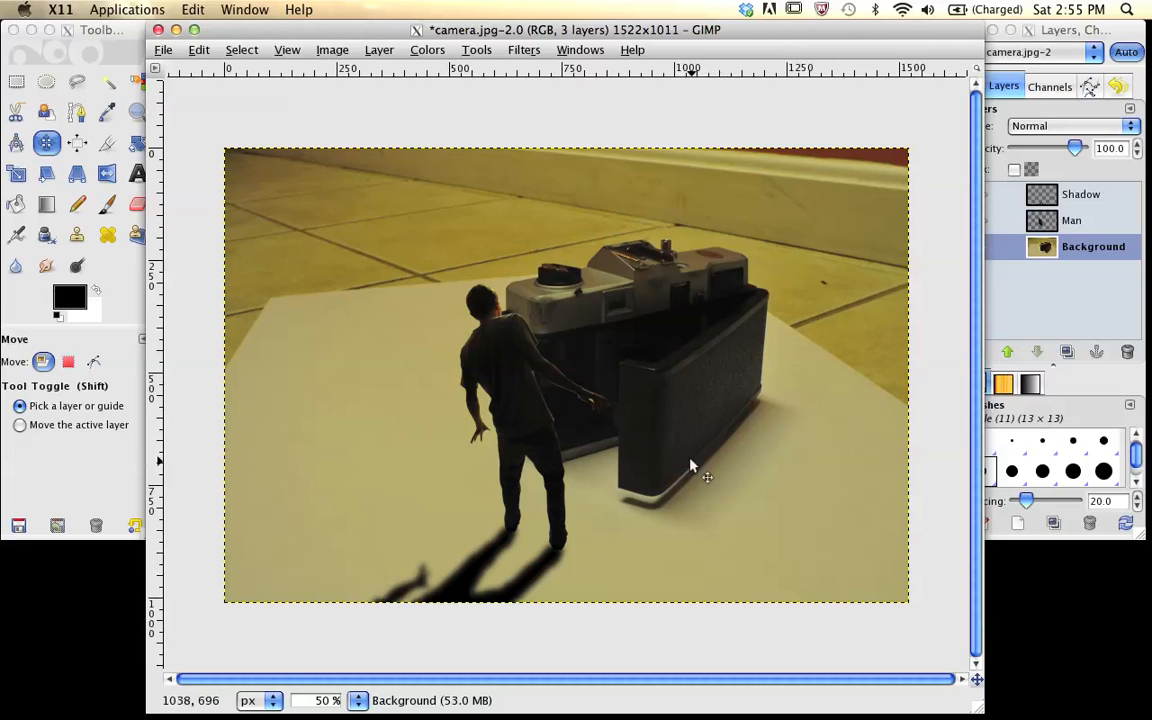
Step: Duplicate the Background layer of the camera image
left_click(1065, 249)
key("z")
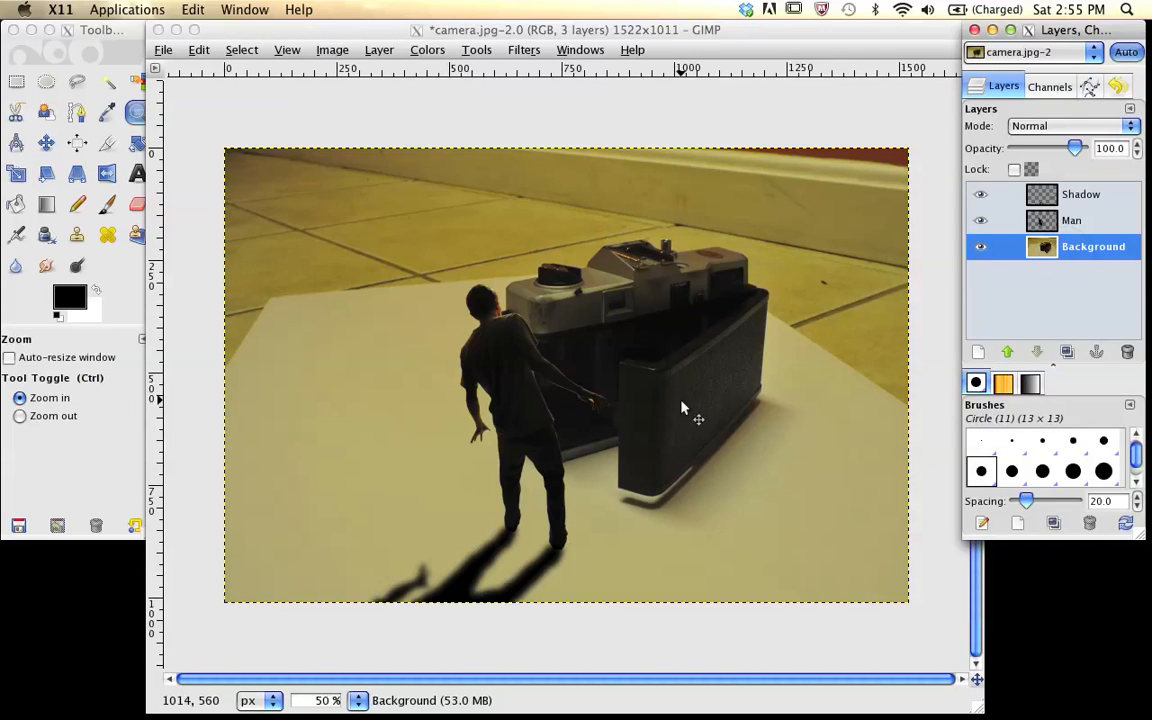
left_click(681, 408)
left_click(681, 406)
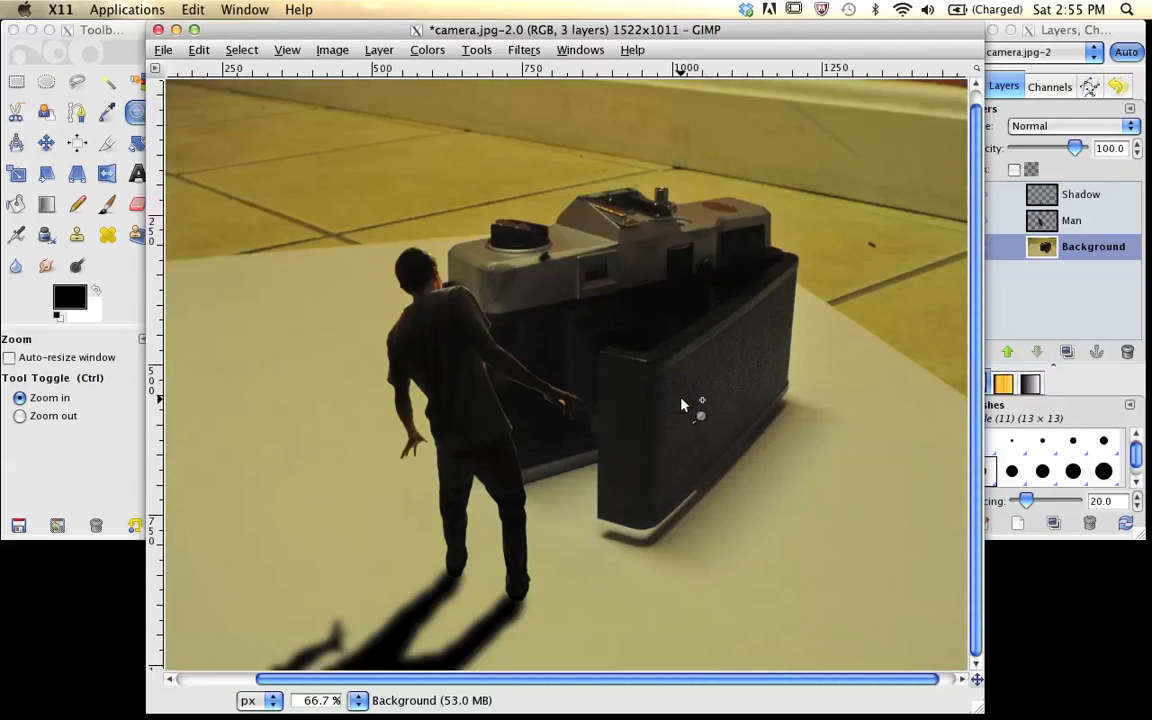
left_click(681, 404)
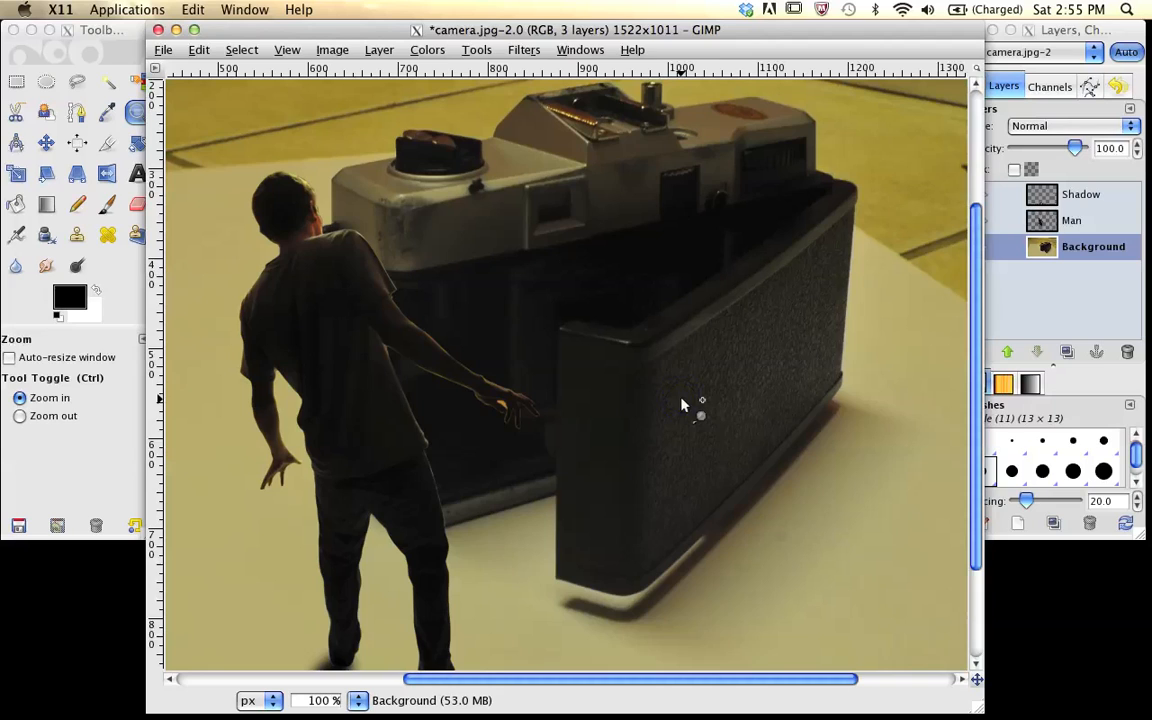
left_click(1100, 248)
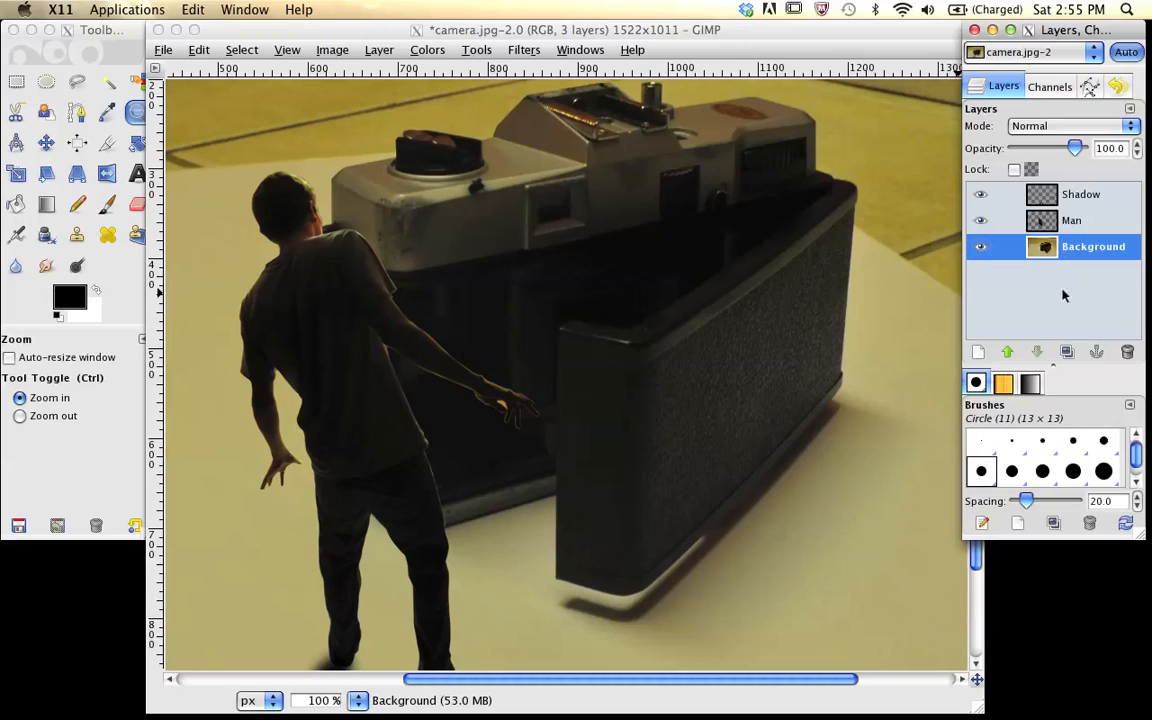
left_click(1069, 351)
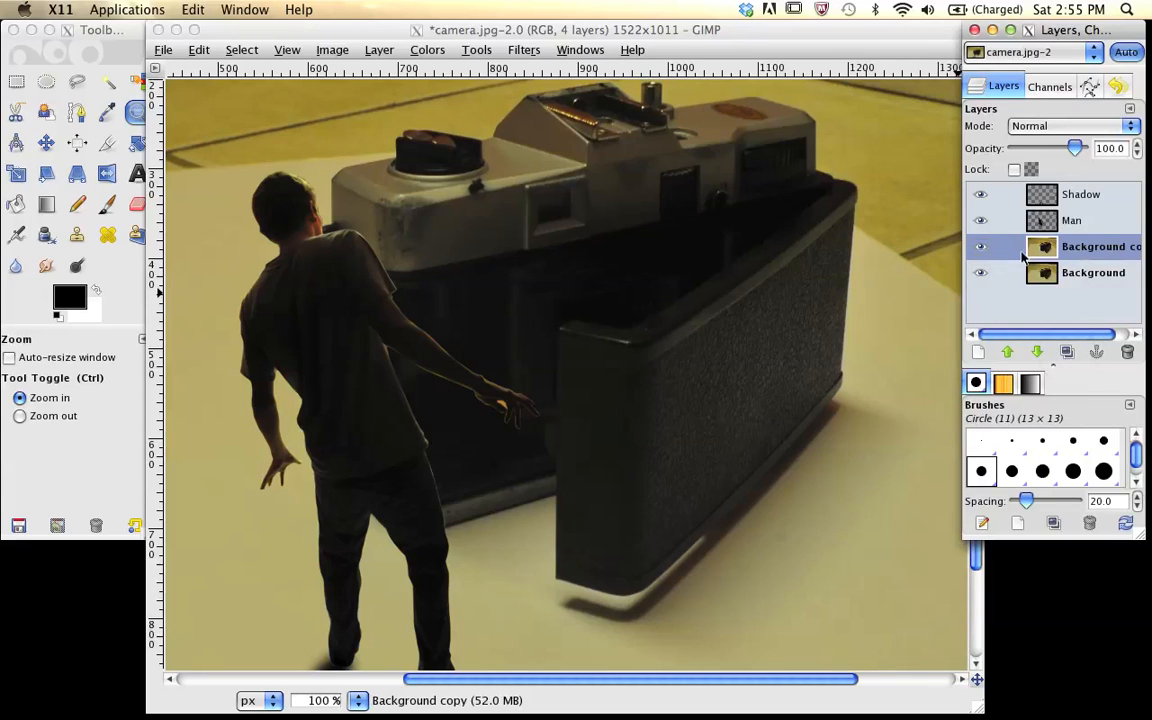
Step: Rename the original Background layer "Backup" and its copy "Camera"
left_click(1097, 284)
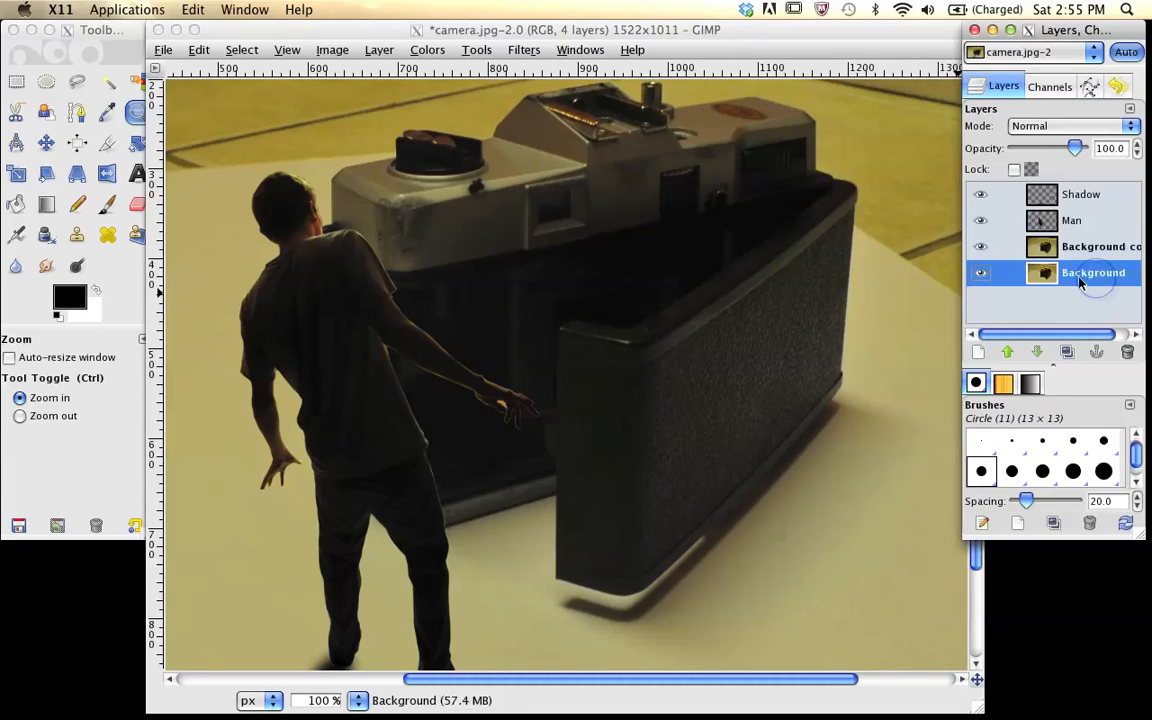
double_click(1077, 276)
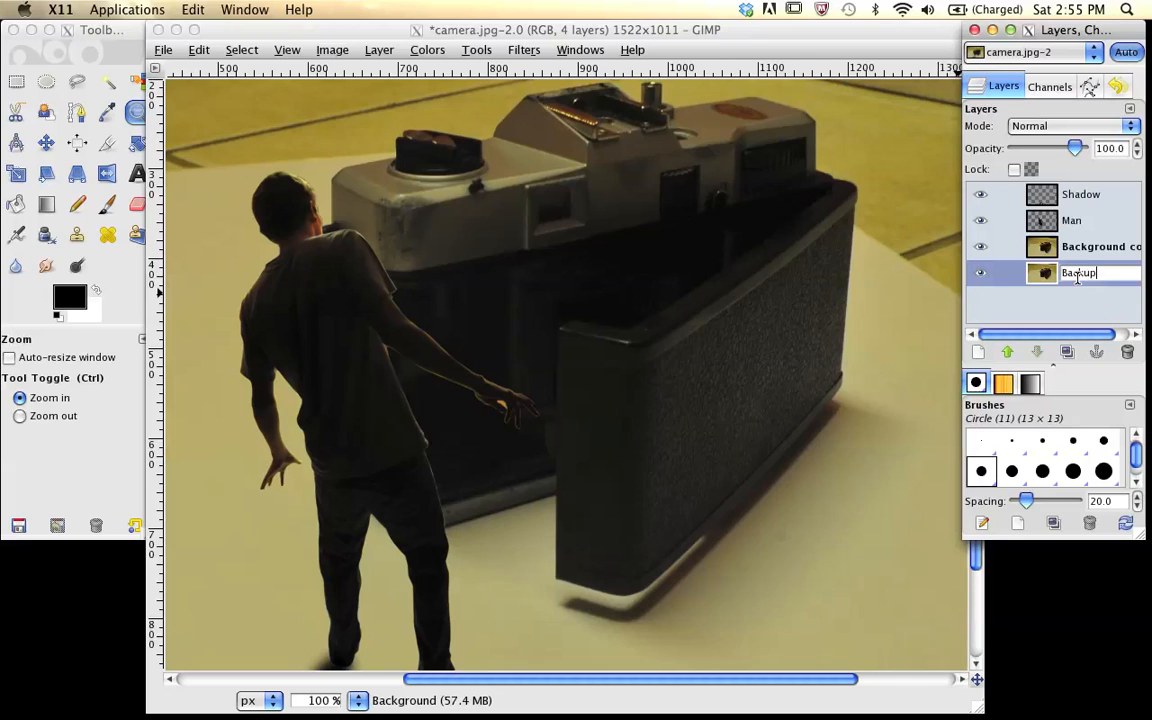
key("Return")
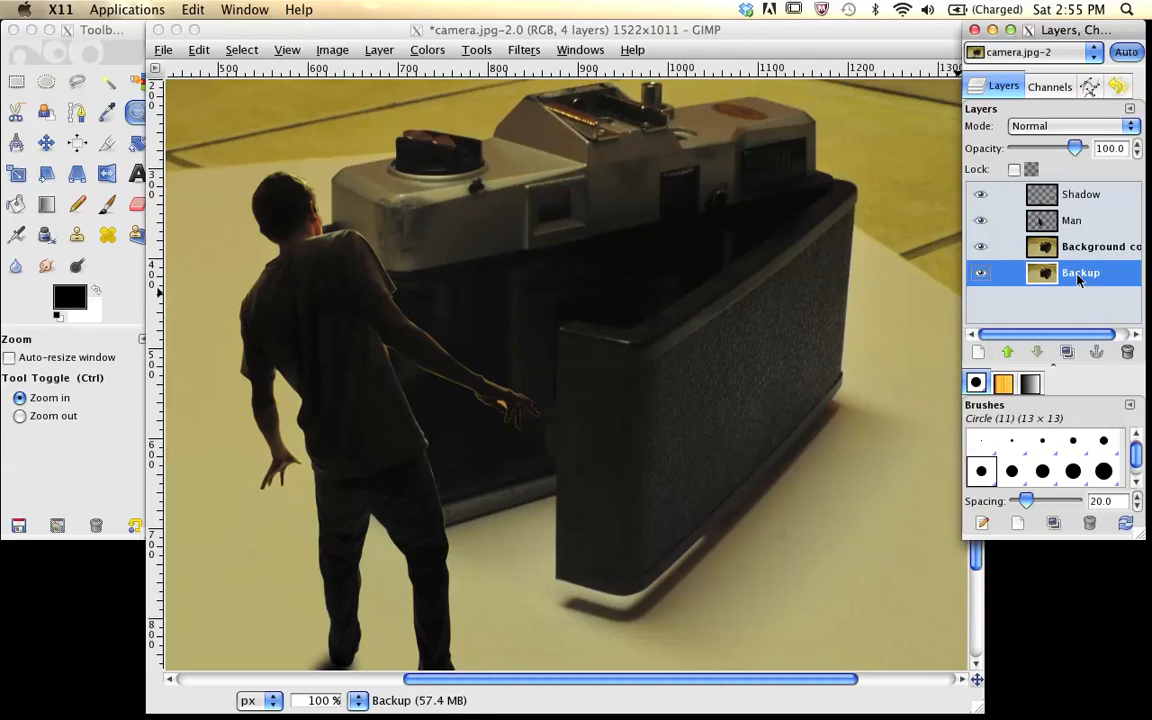
left_click(1095, 251)
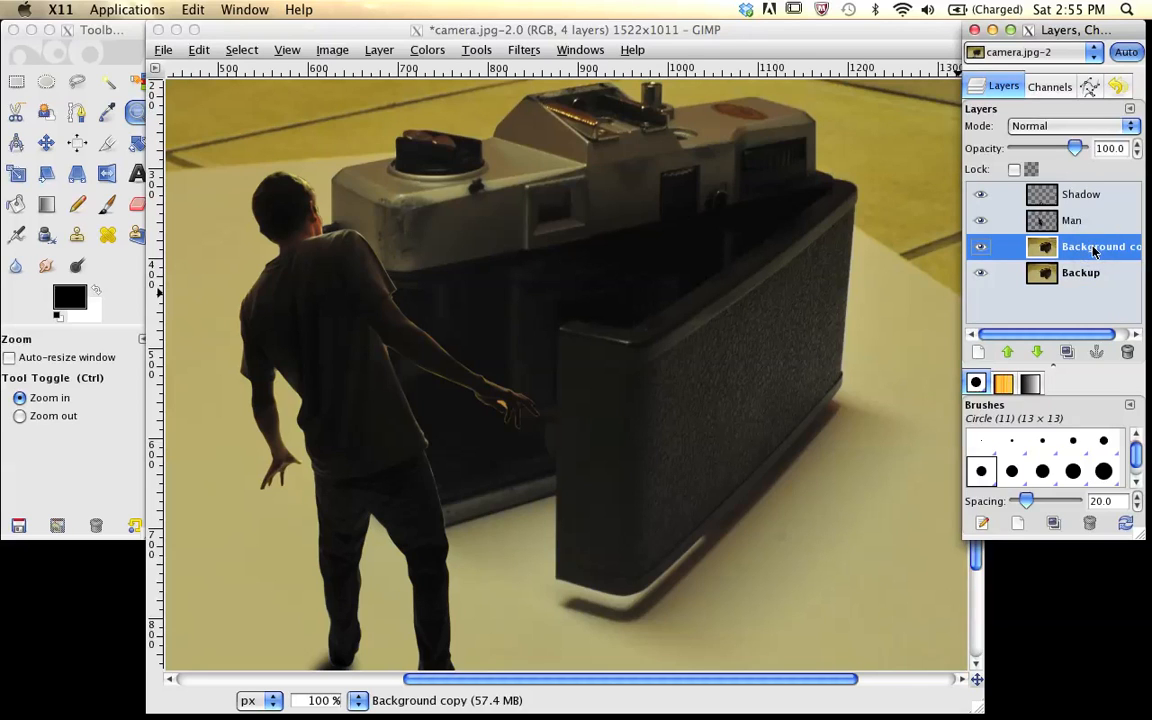
double_click(1078, 254)
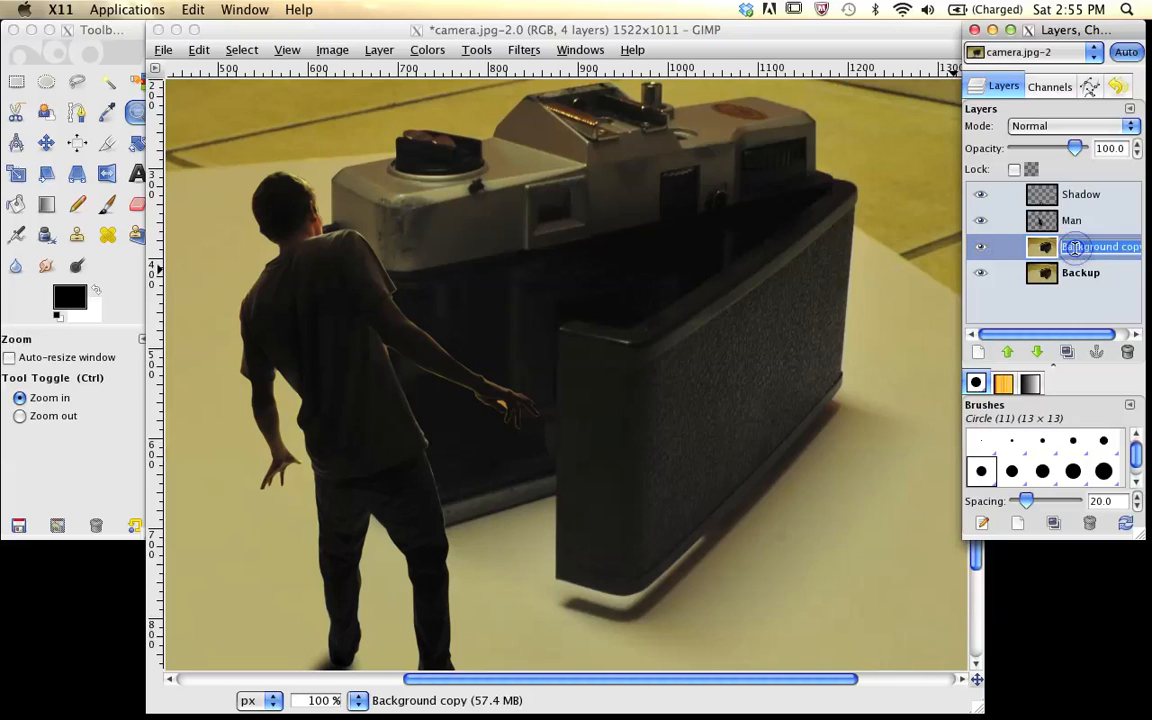
type("Camera")
key("Return")
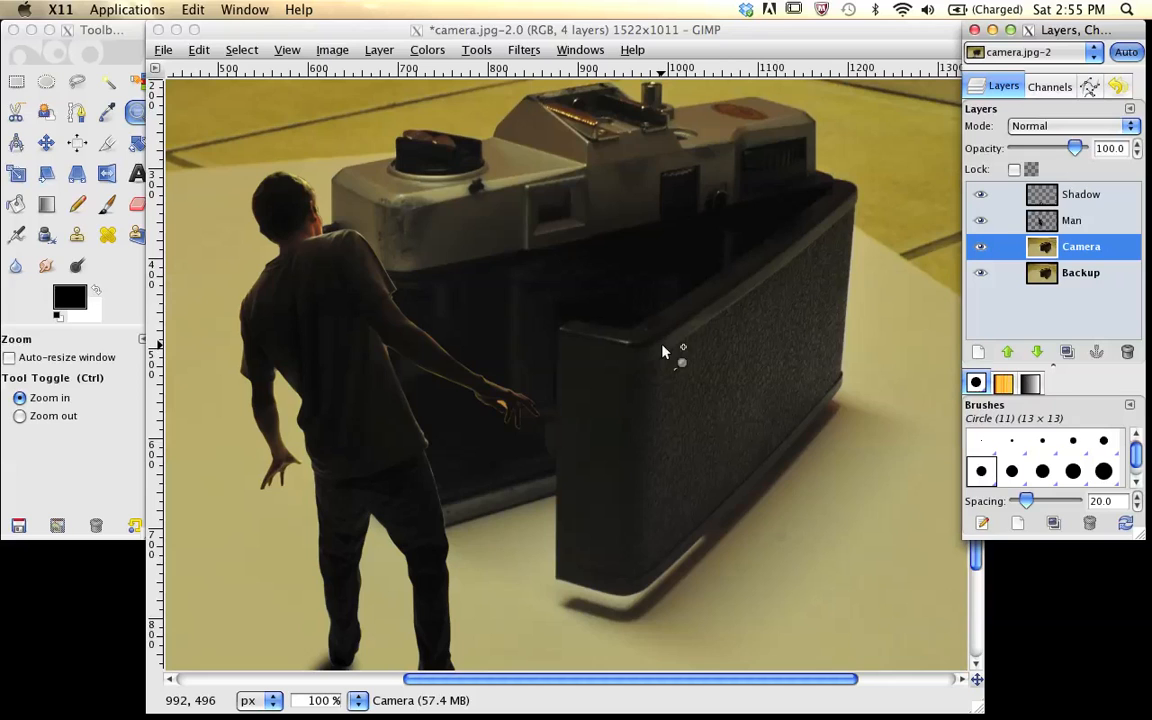
Step: Trace a closed path with the Paths tool around the camera's open back cover on the Camera layer
key("b")
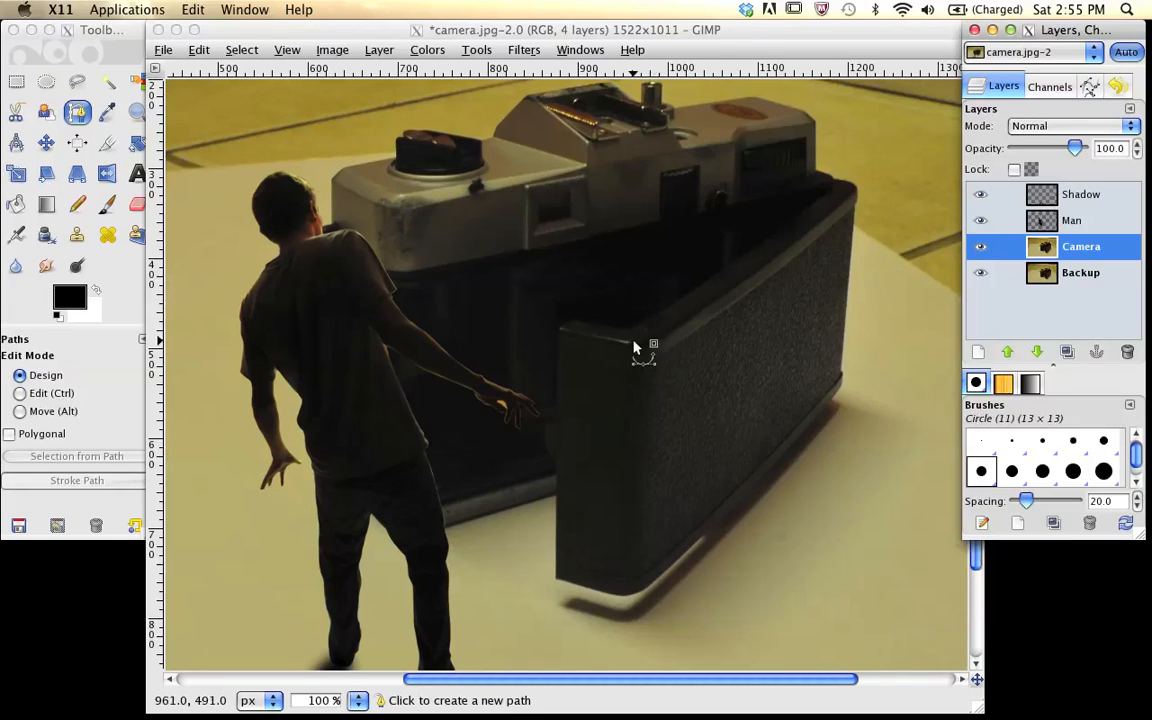
left_click(631, 337)
left_click(627, 331)
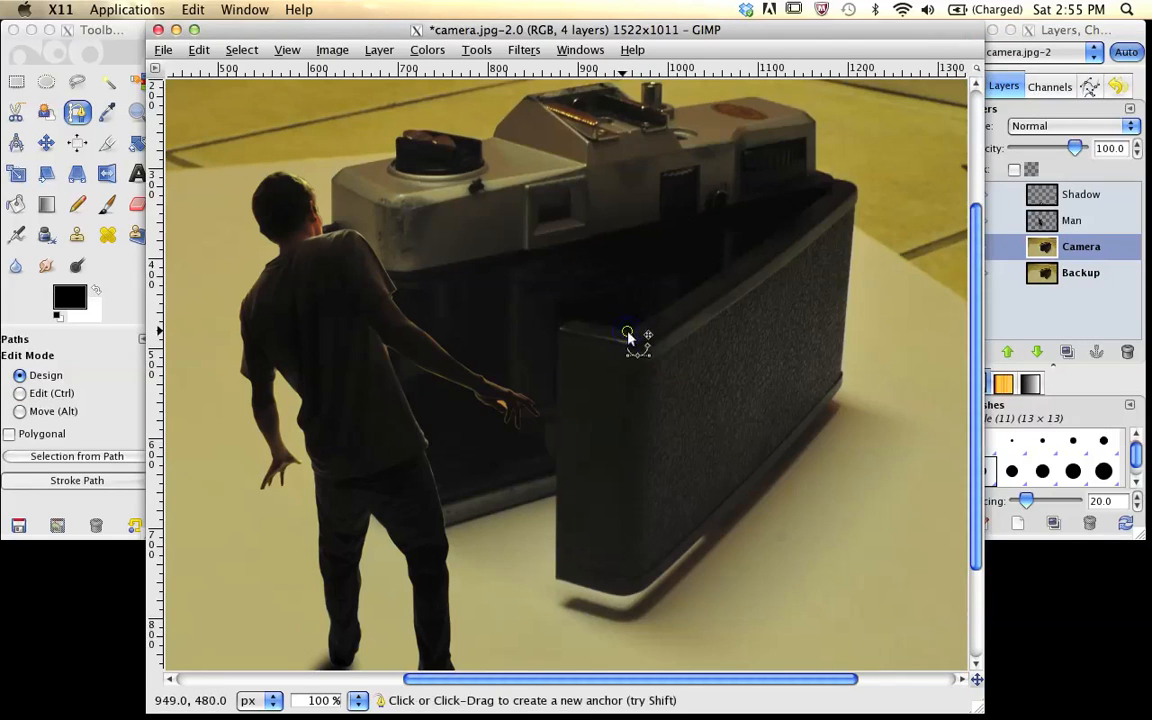
left_click(574, 320)
left_click(559, 327)
left_click(556, 578)
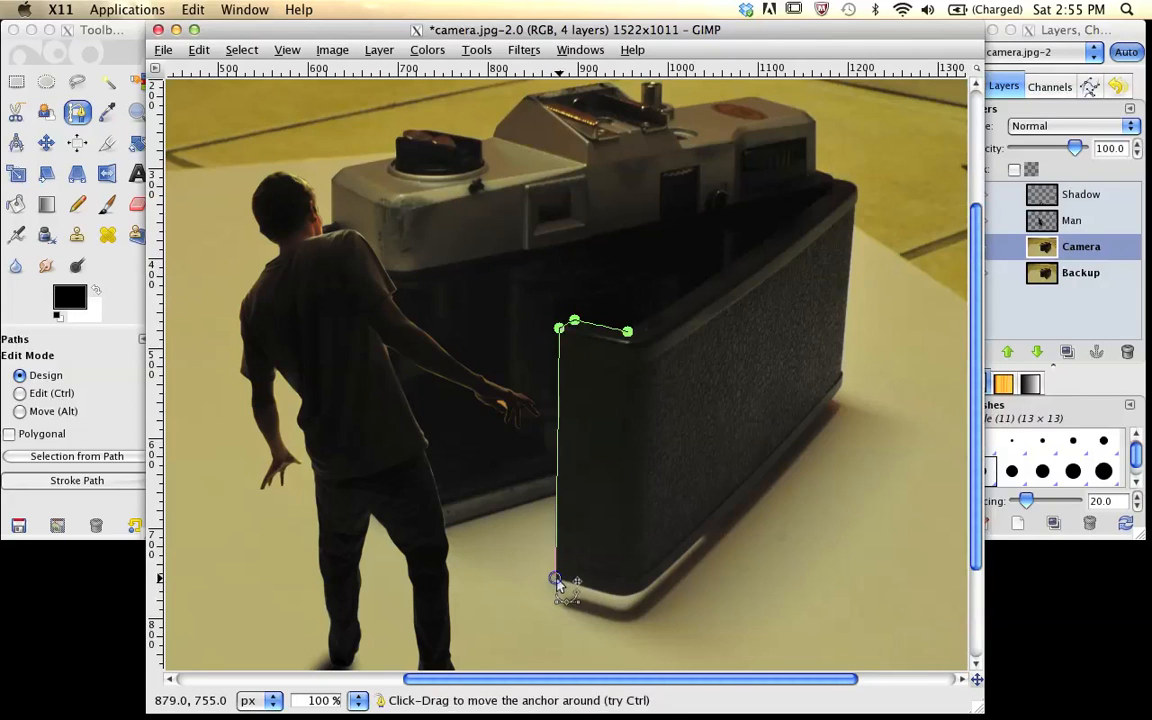
left_click_drag(628, 600, 640, 598)
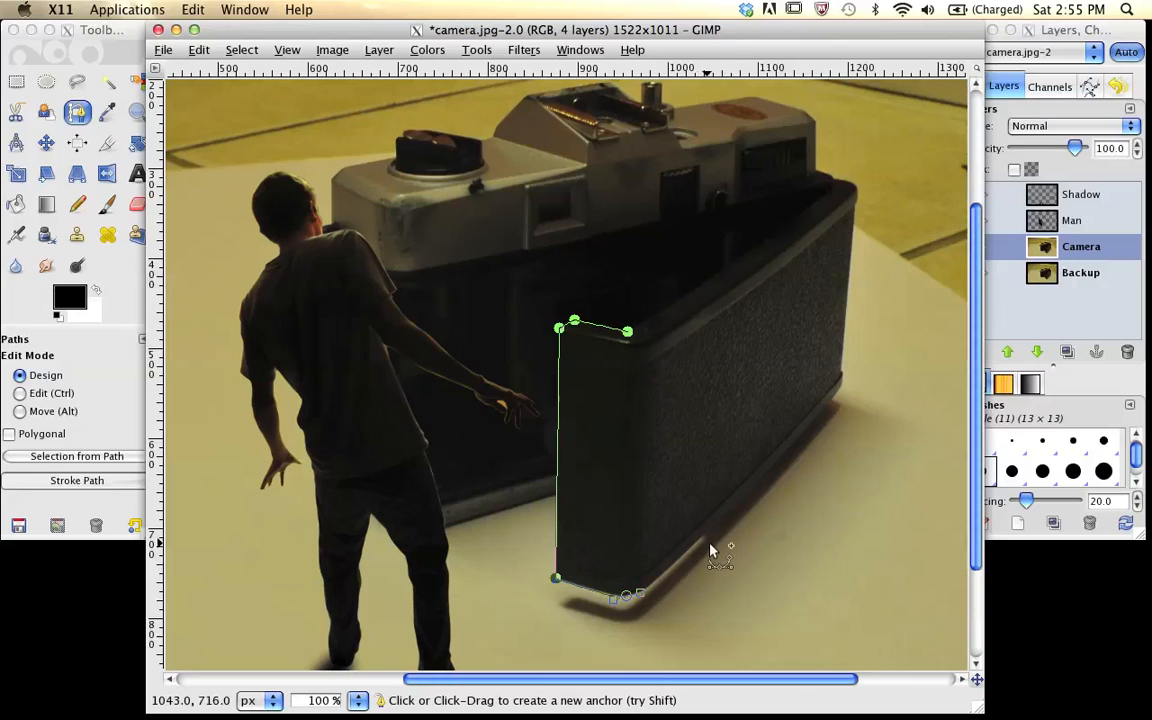
left_click_drag(702, 538, 729, 507)
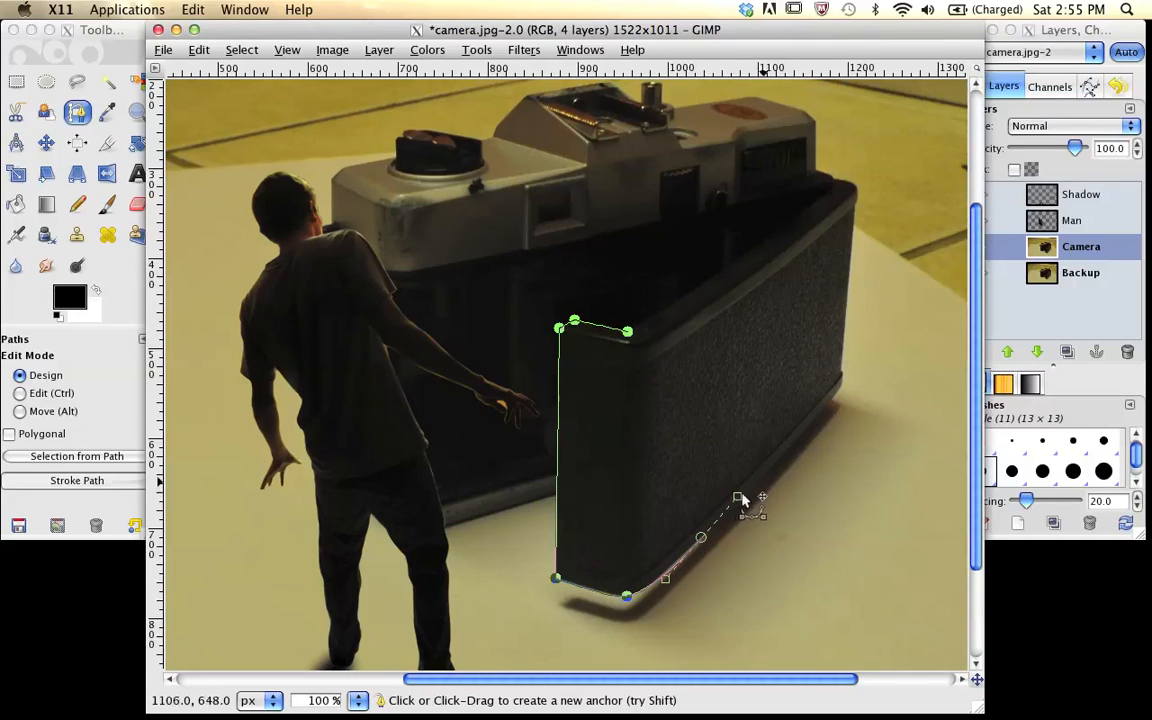
left_click(840, 388)
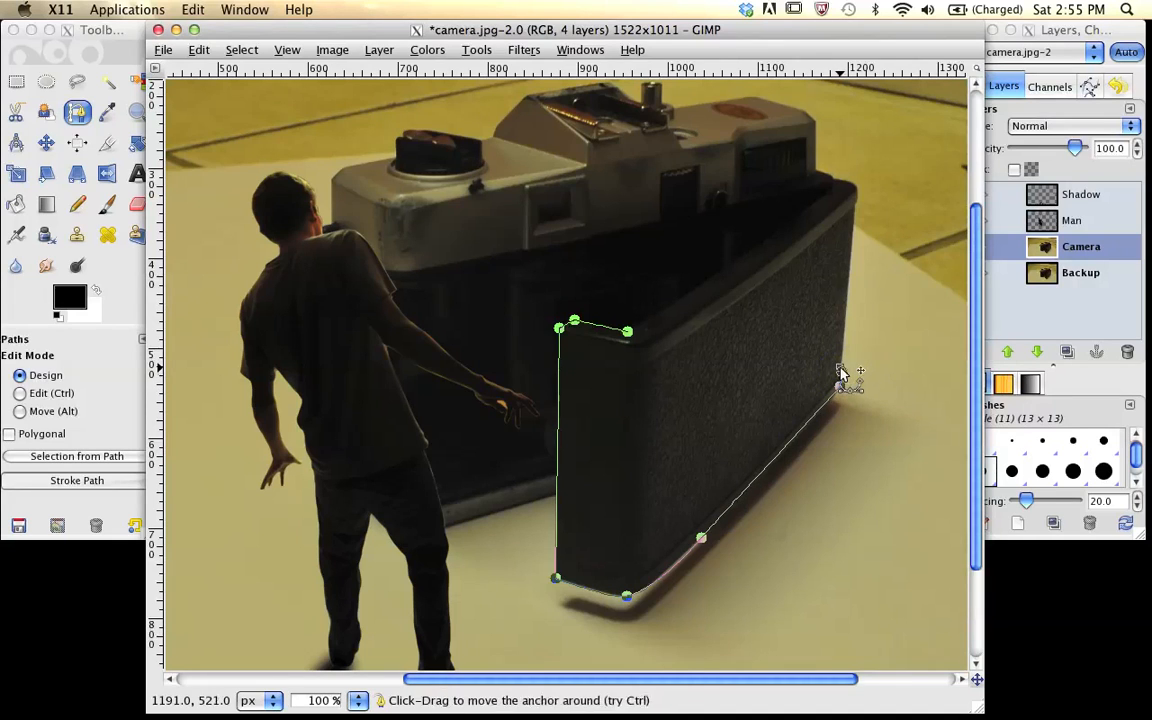
left_click(854, 207)
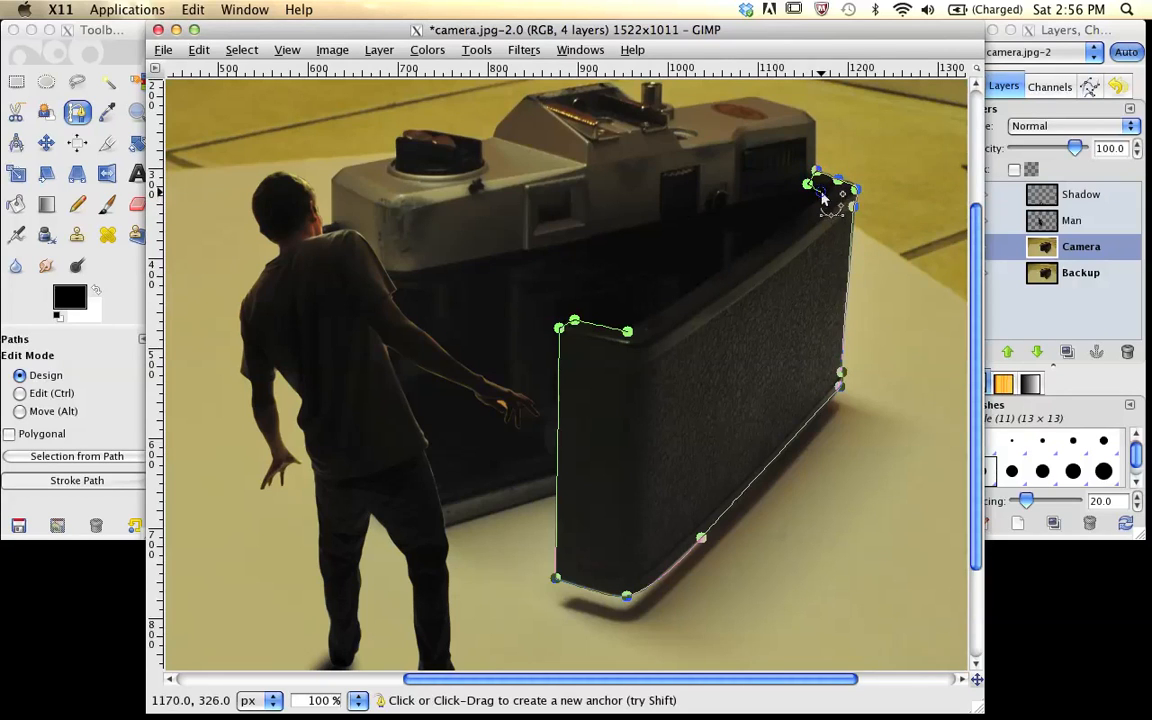
left_click(627, 331, "ctrl")
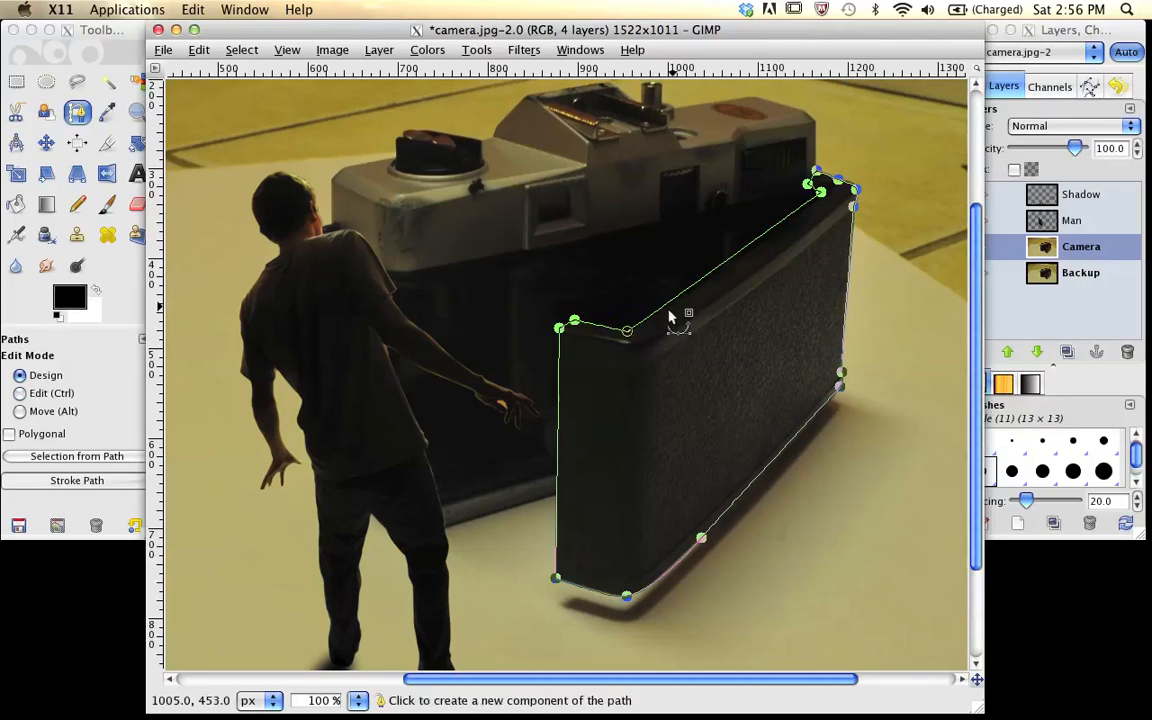
Step: Convert the path around the camera's open back cover into a selection and switch to the Move tool
right_click(629, 333)
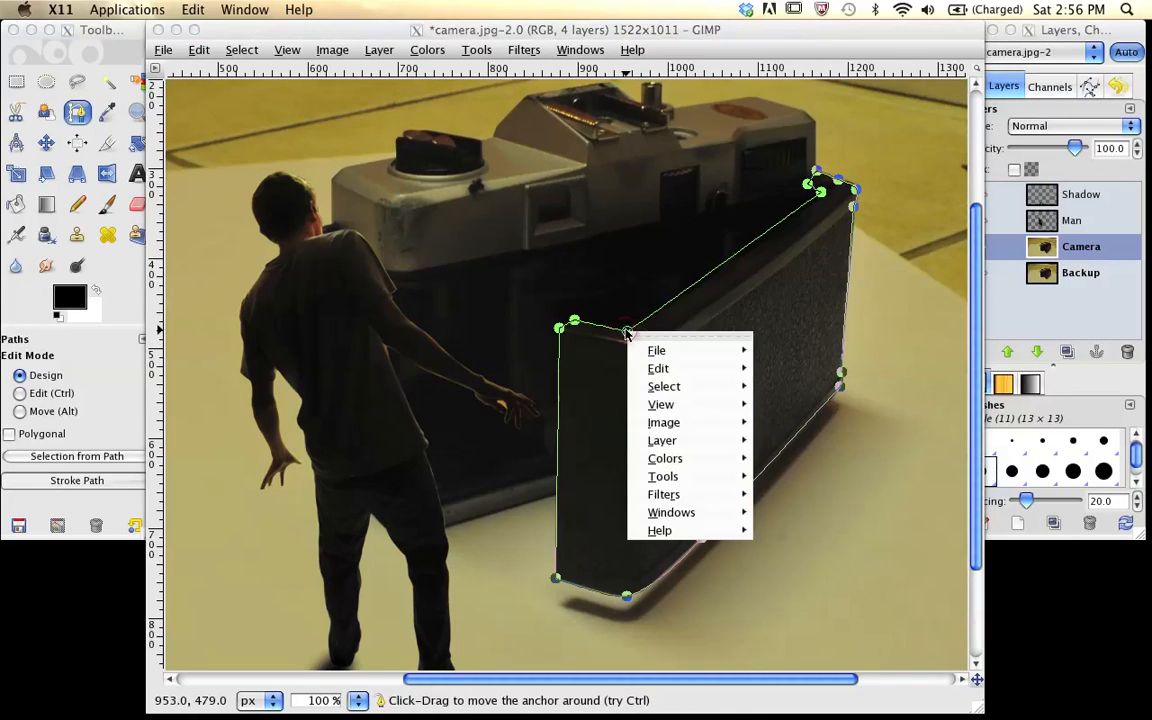
mouse_move(665, 386)
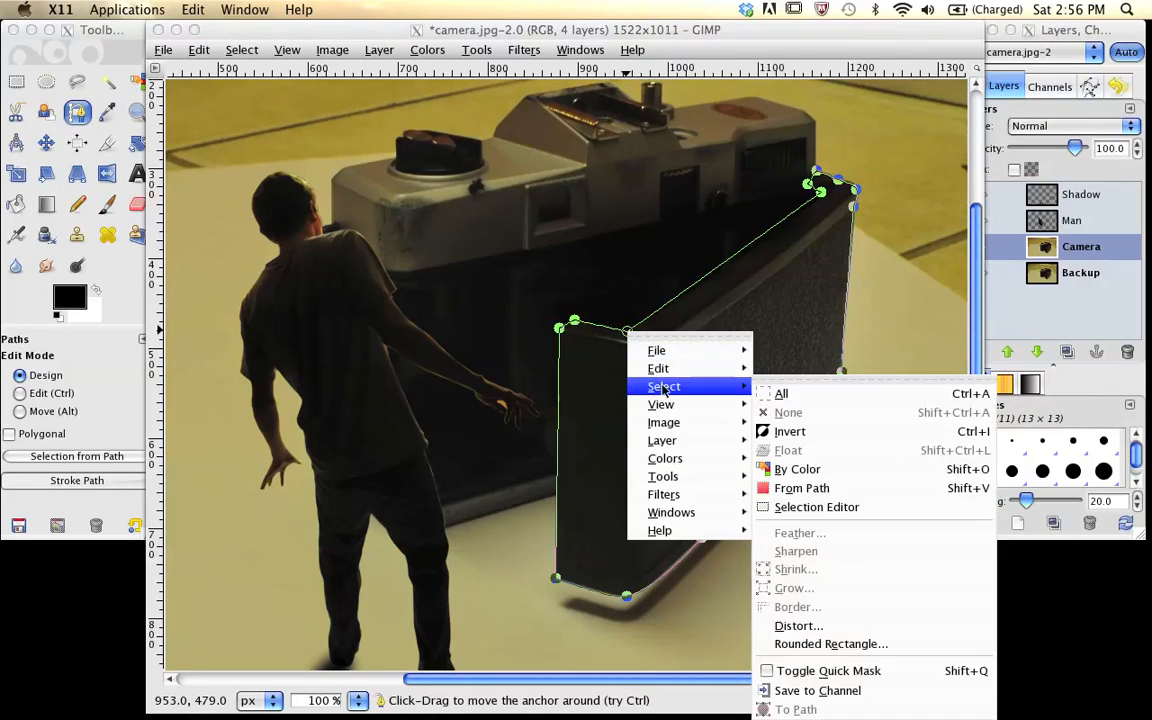
left_click(850, 495)
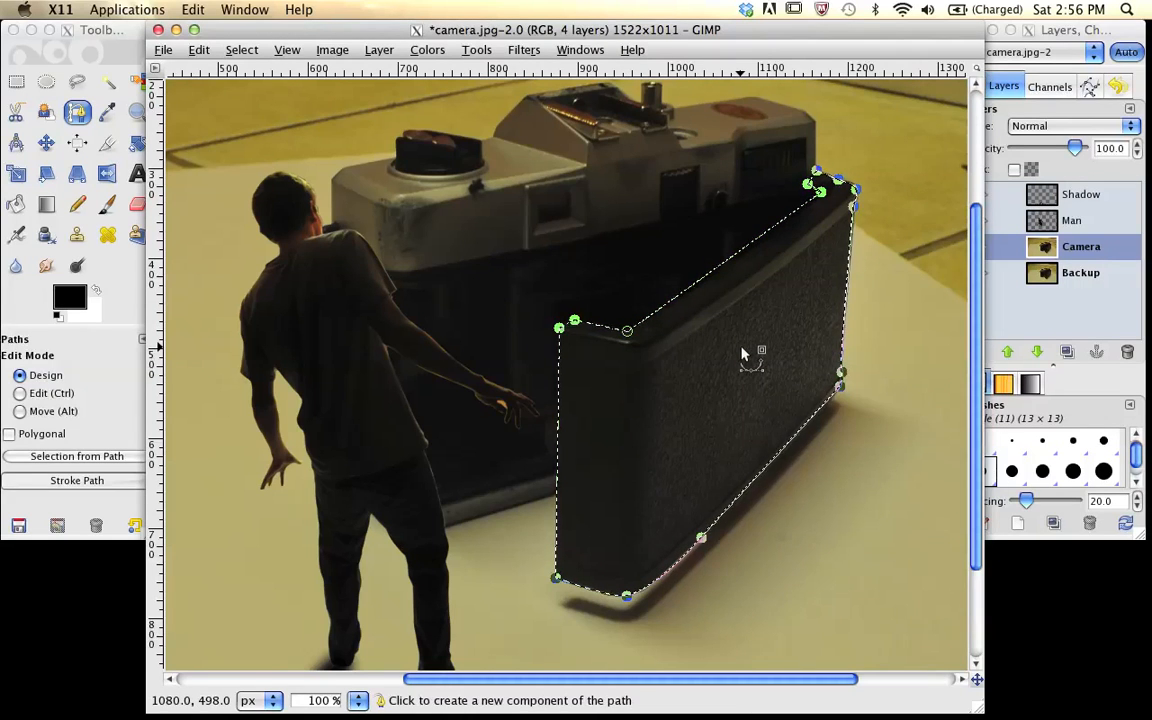
key("m")
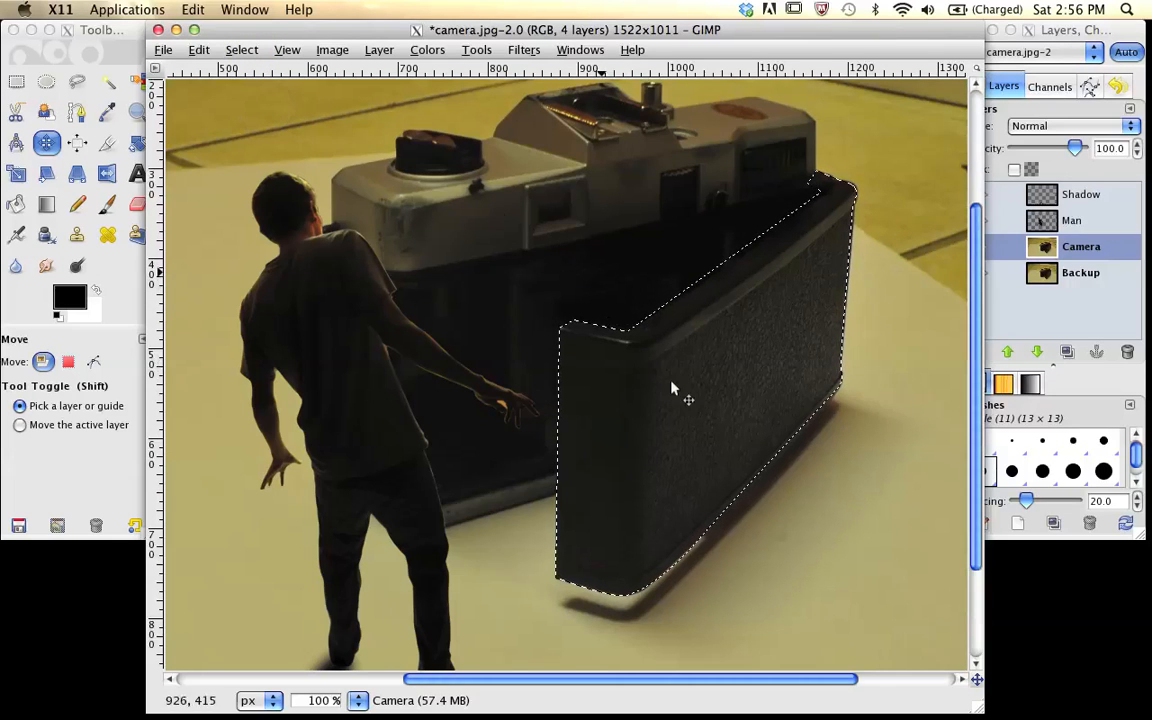
Step: Invert the back cover selection to select everything else on the Camera layer
key("alt+s")
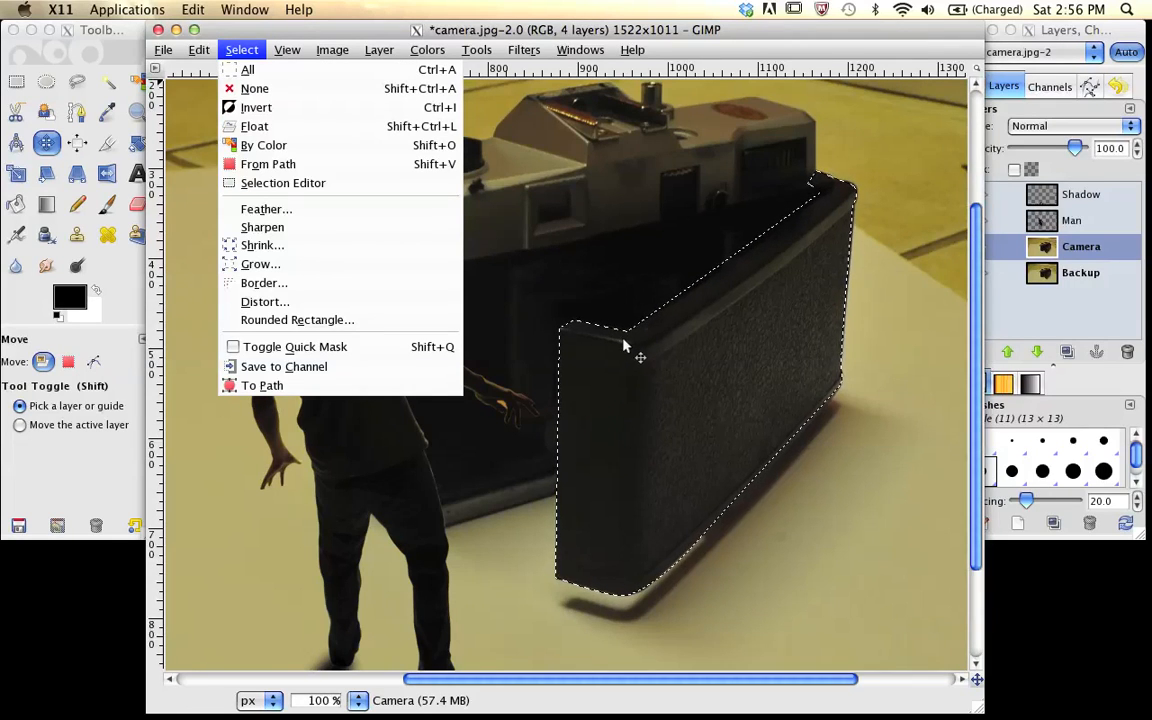
key("Down")
key("Down")
key("Down")
key("Return")
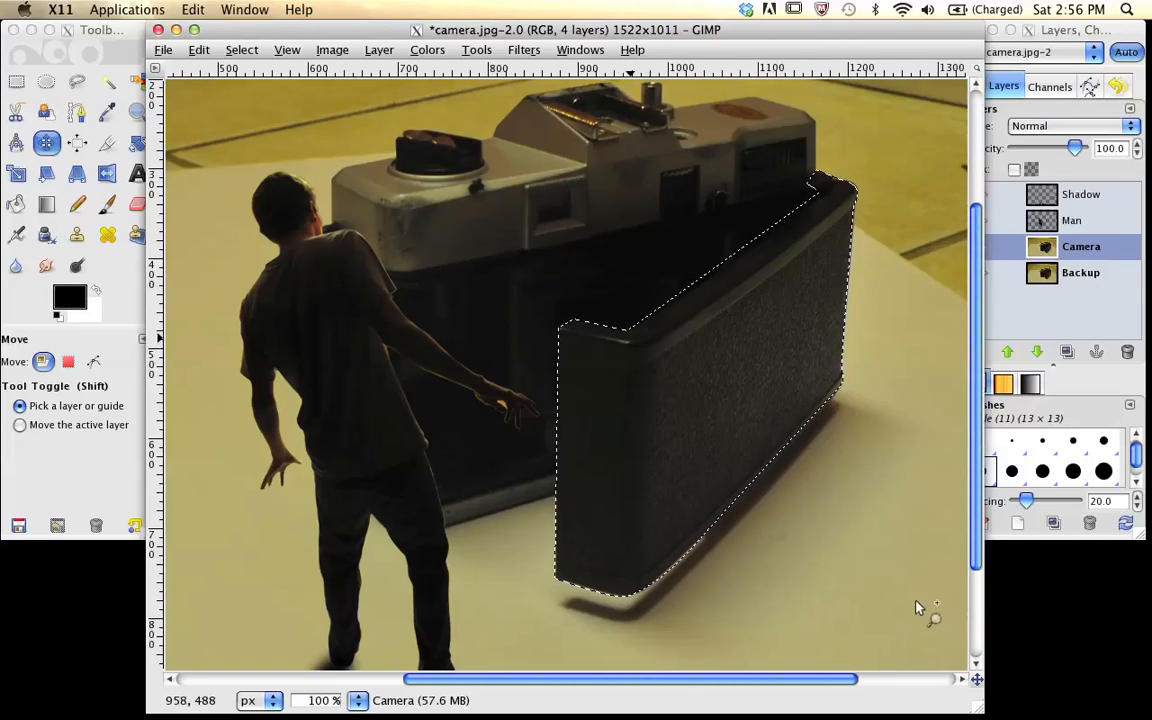
key("z")
left_click(527, 295, "ctrl")
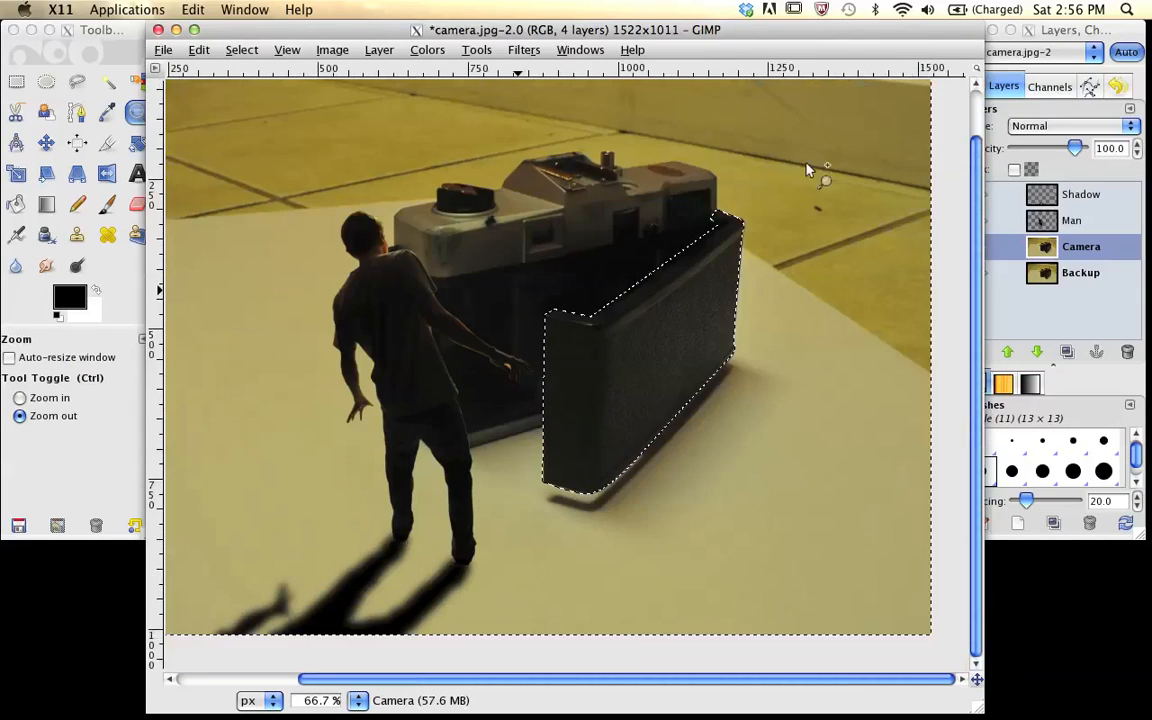
left_click(527, 295, "ctrl")
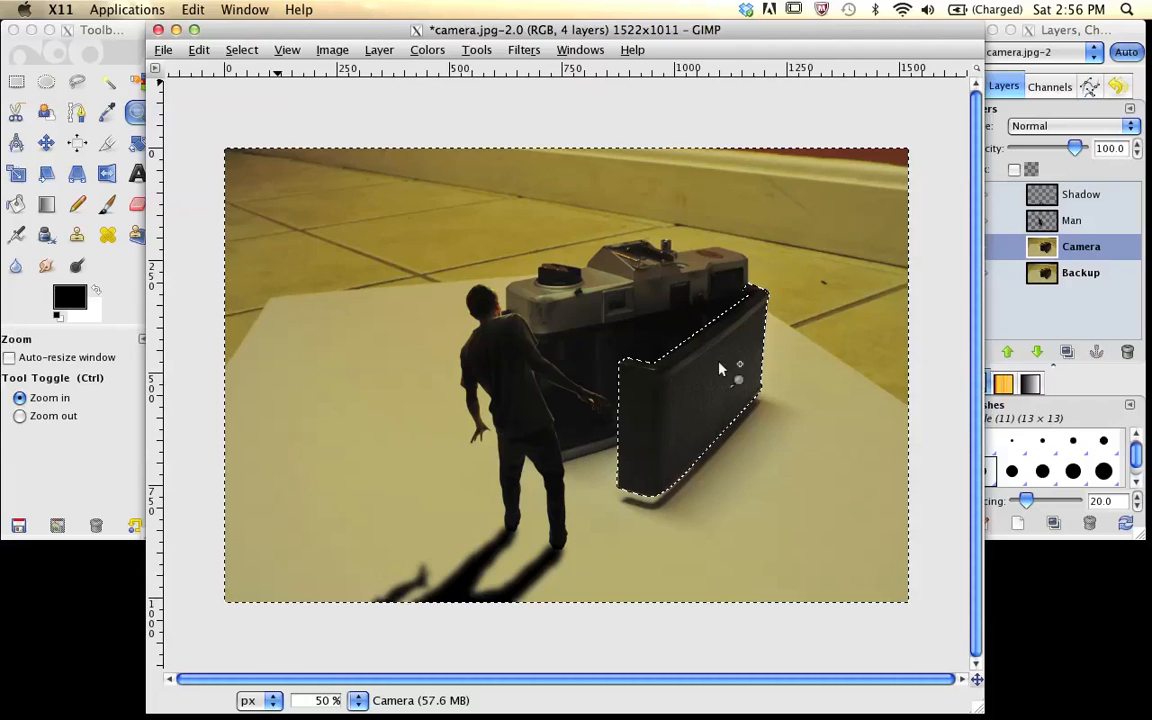
Step: Invert the selection again to return it to the camera's open back cover
key("Down")
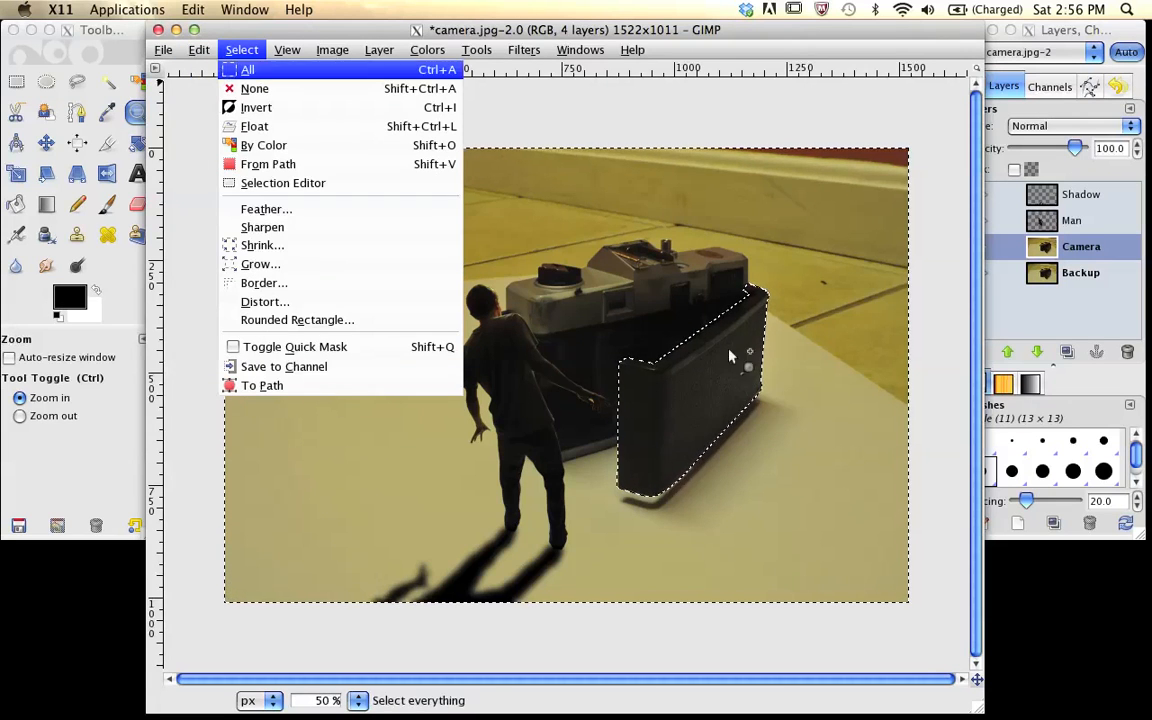
key("Down")
key("Down")
key("Return")
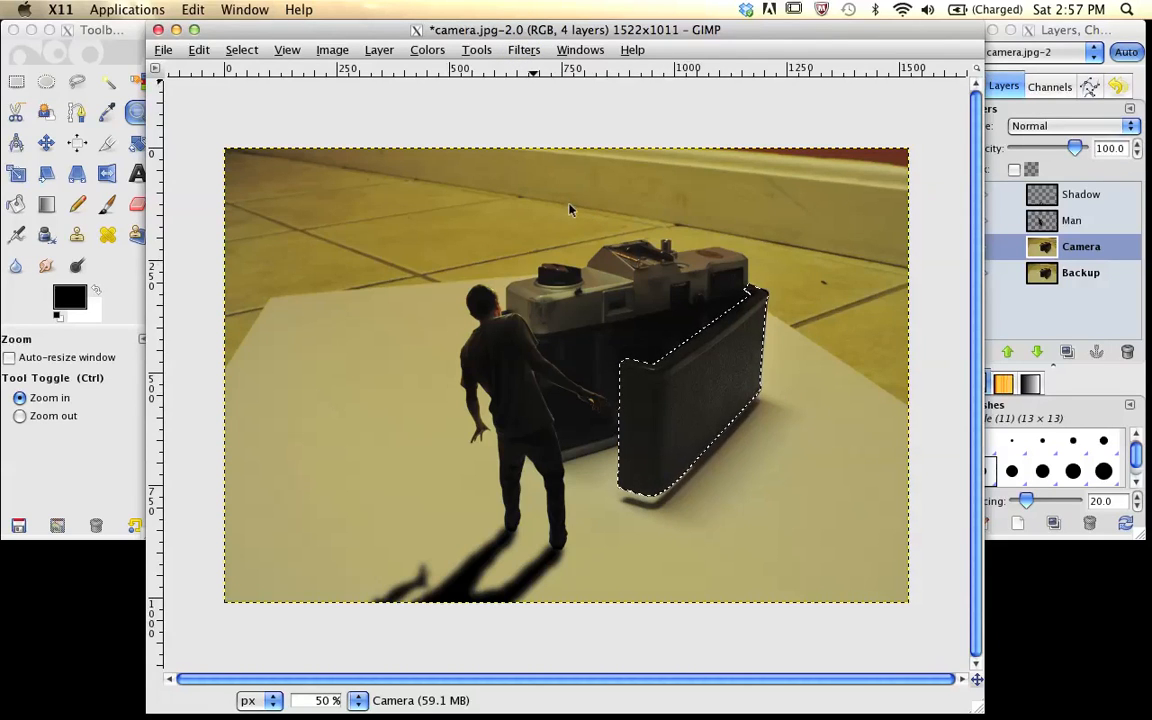
Step: Try Lighting Effects on the selected back cover, placing the light point at the camera's open back
left_click(524, 50)
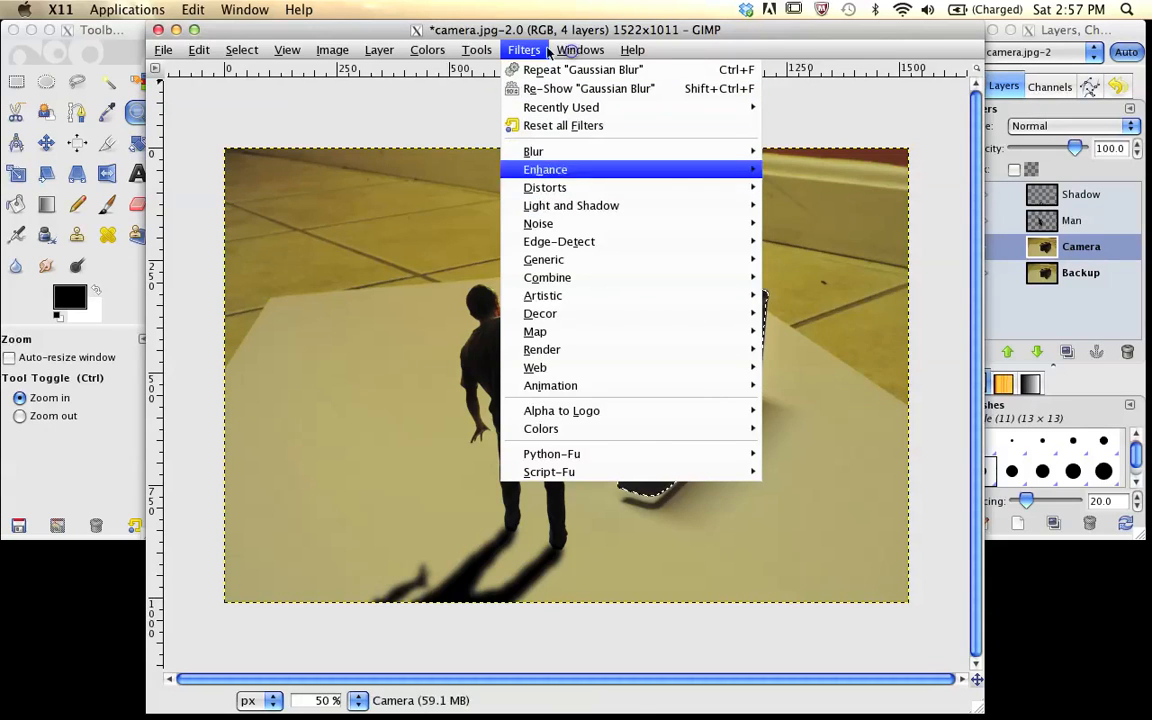
mouse_move(571, 205)
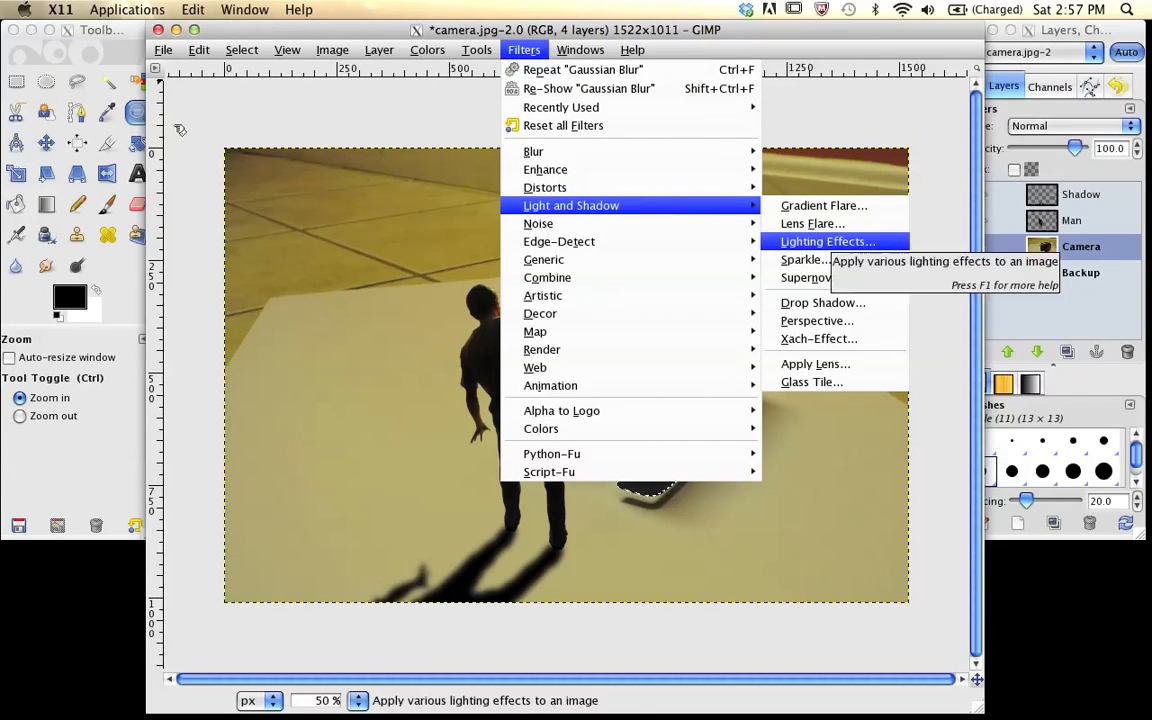
left_click(828, 241)
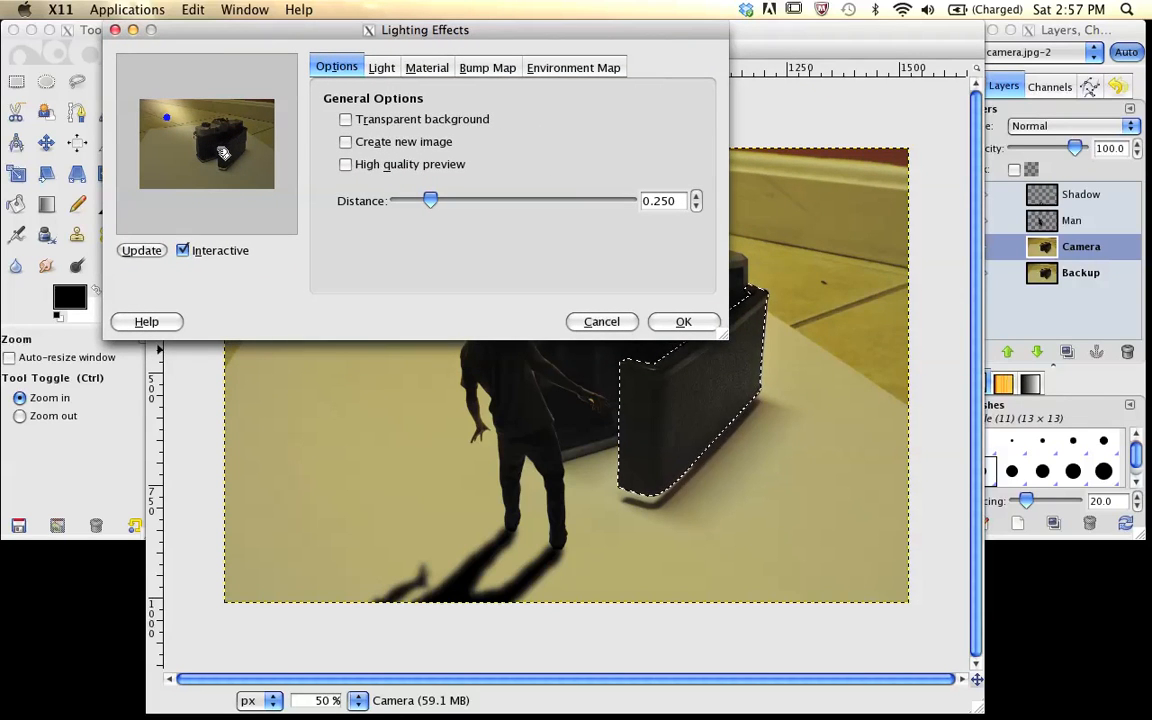
left_click_drag(220, 153, 221, 153)
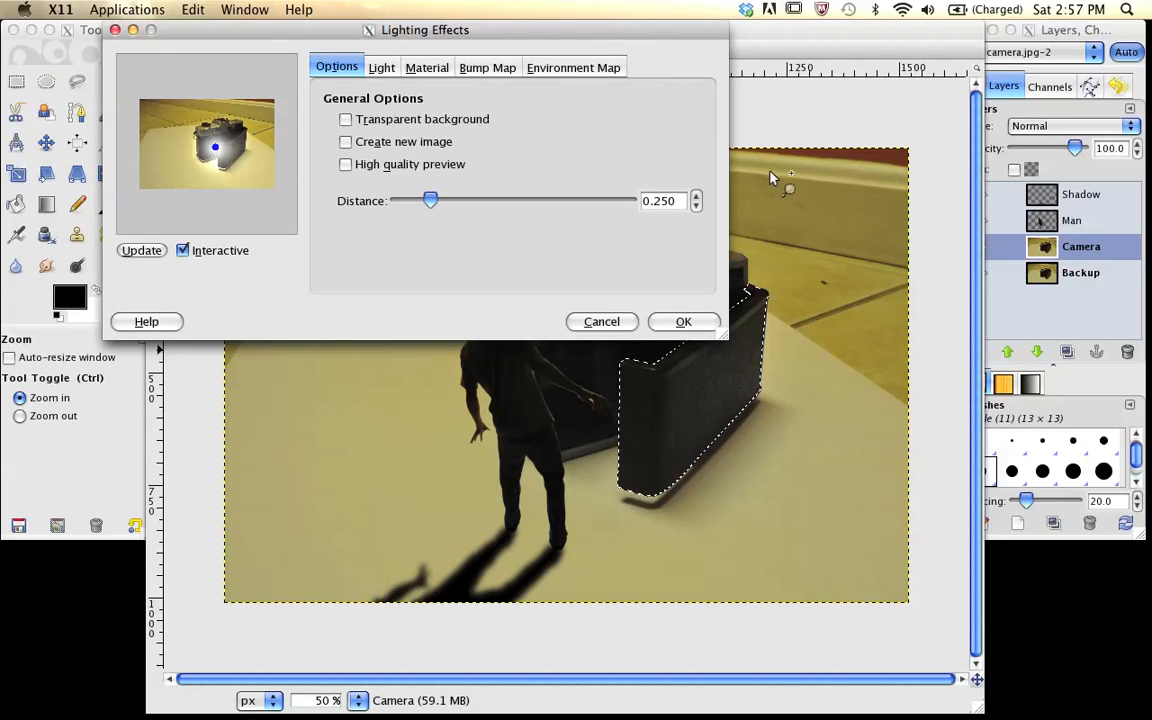
key("Return")
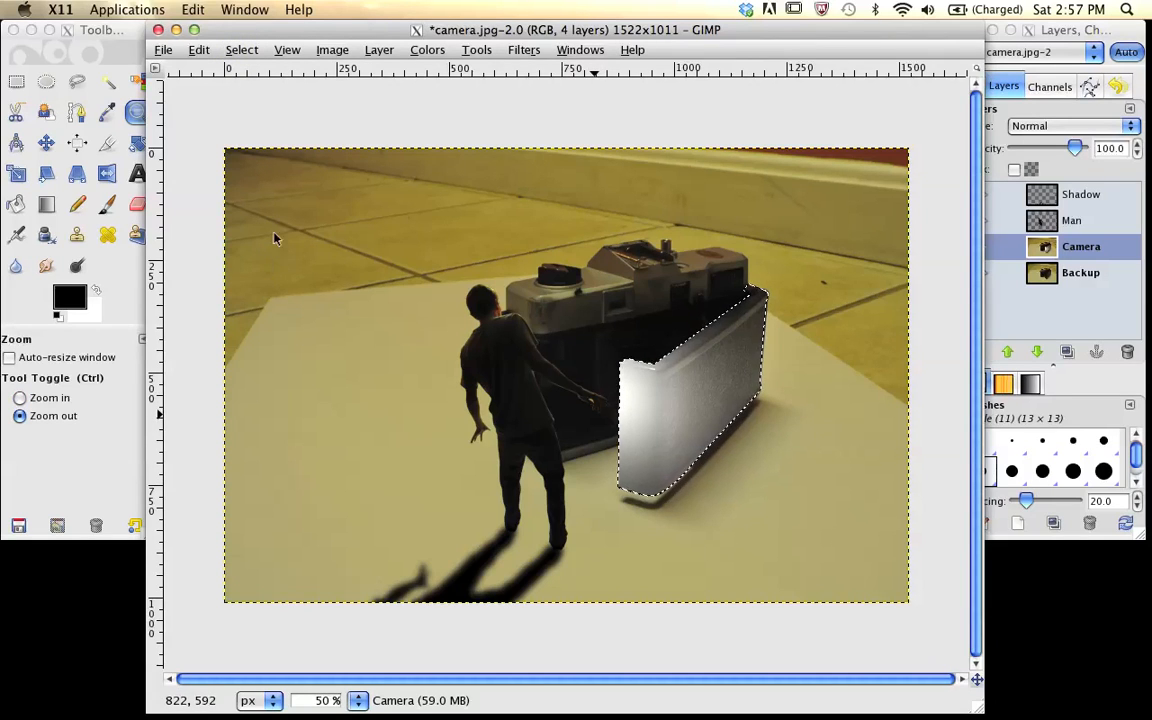
Step: Undo the lighting effect on the back cover and invert the selection to cover the rest of the Camera layer
key("ctrl+z")
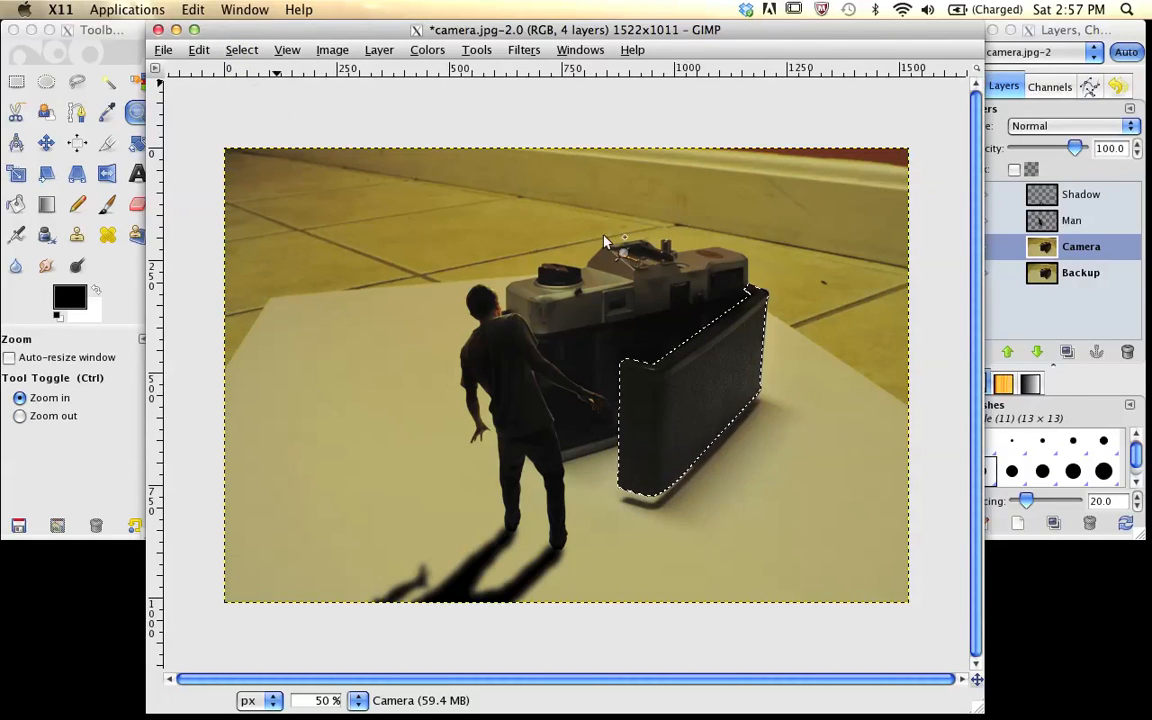
left_click(241, 50)
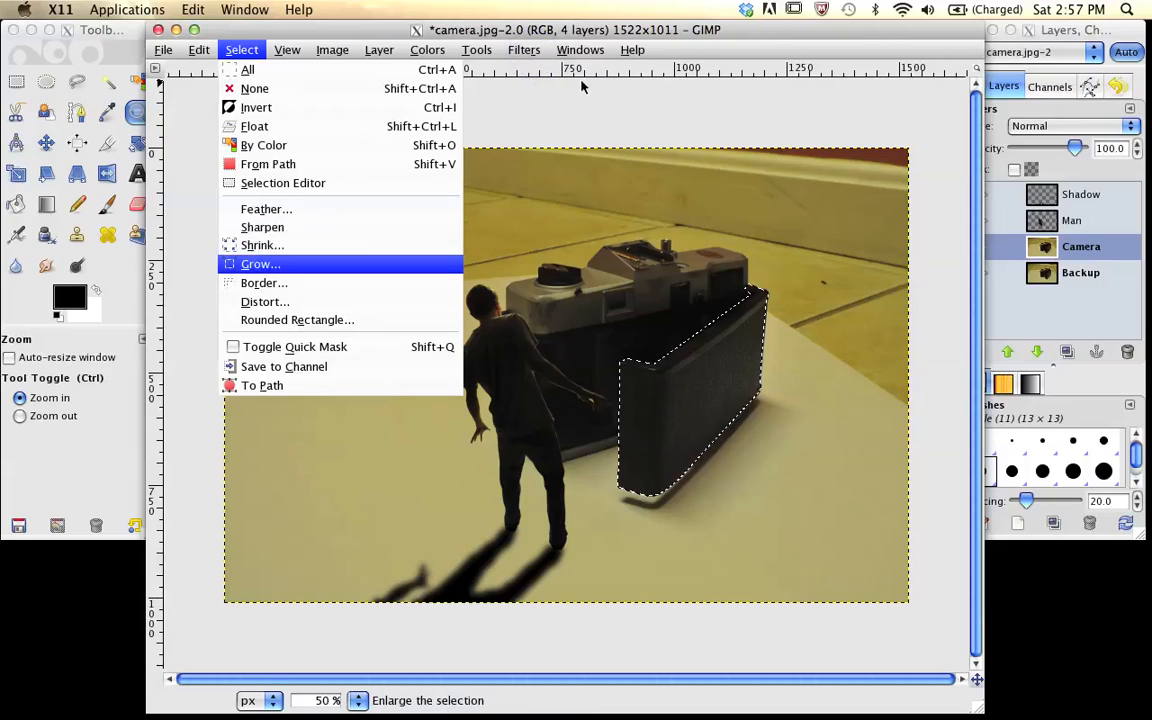
left_click(270, 107)
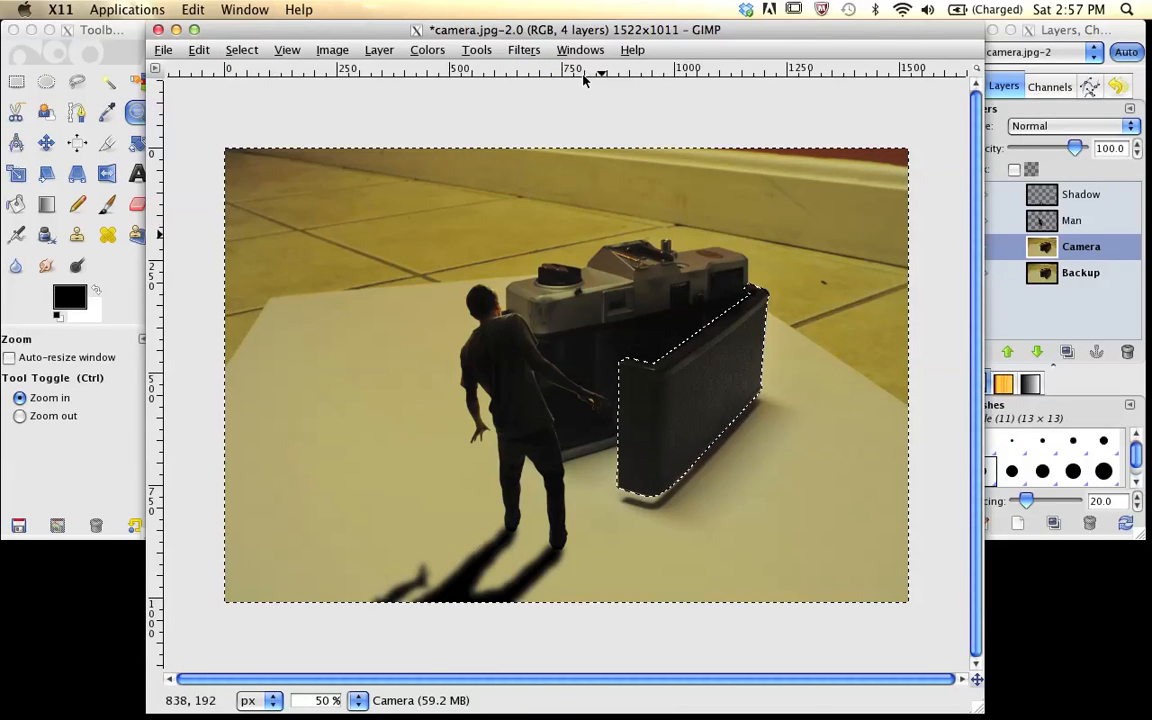
Step: Apply Lighting Effects to the Camera layer outside the back cover, with the light point at the camera's open back
left_click(524, 50)
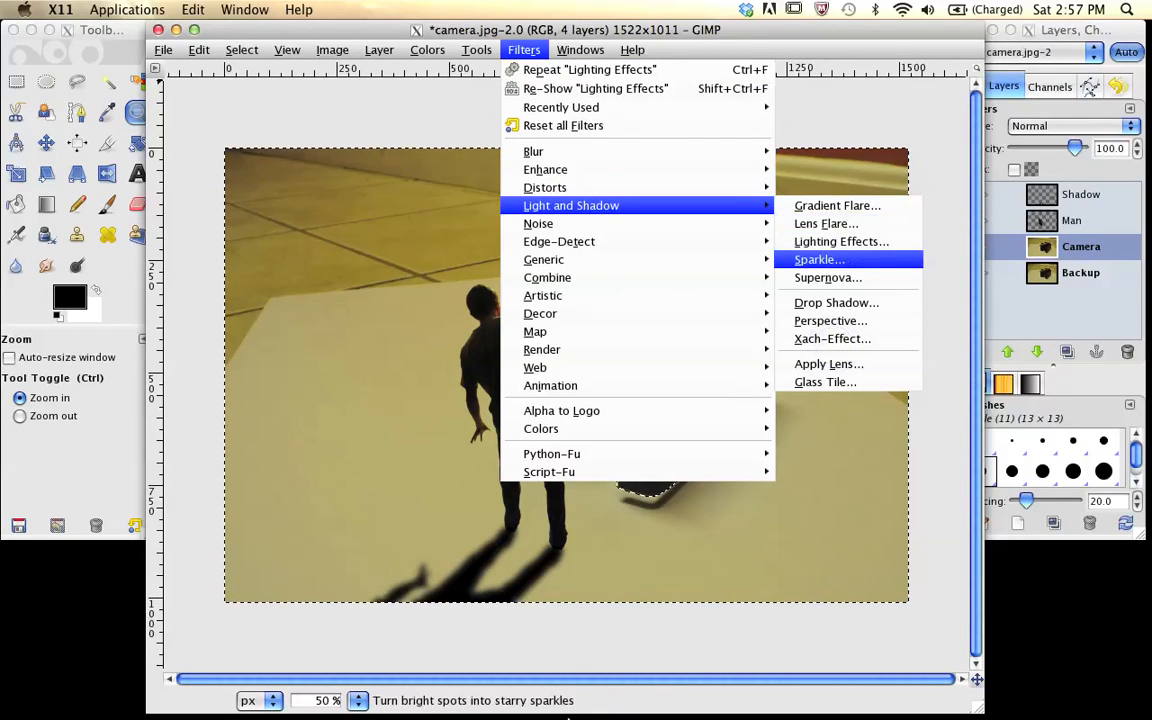
key("Return")
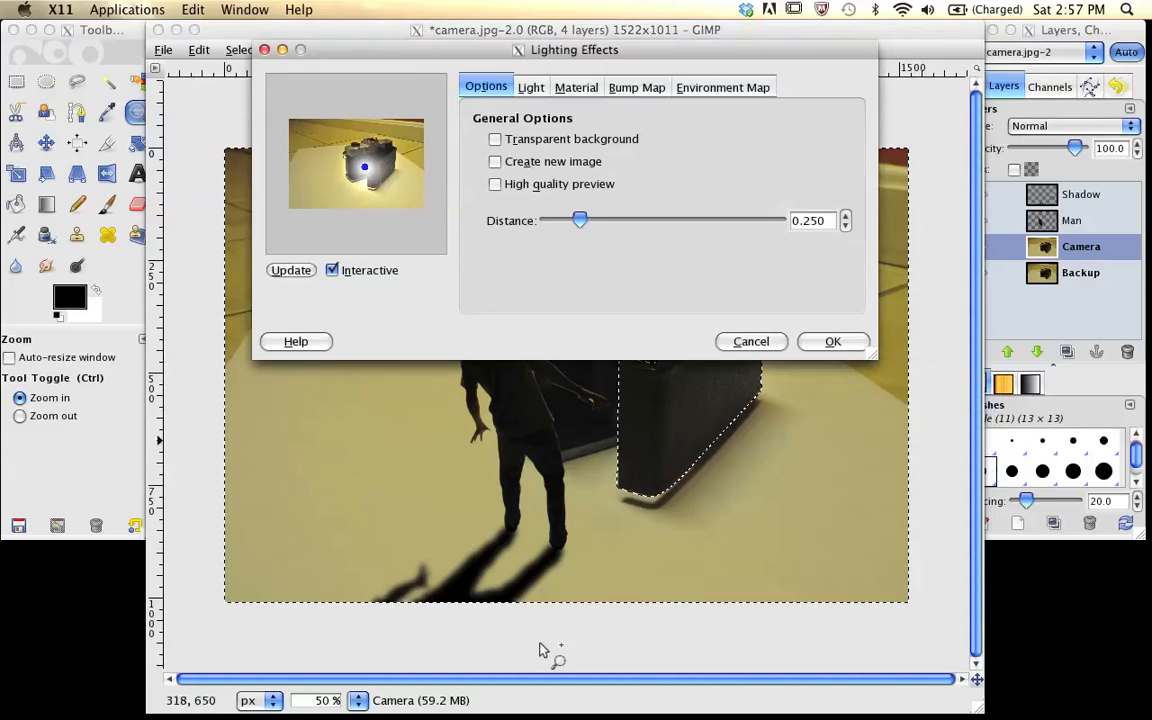
key("Return")
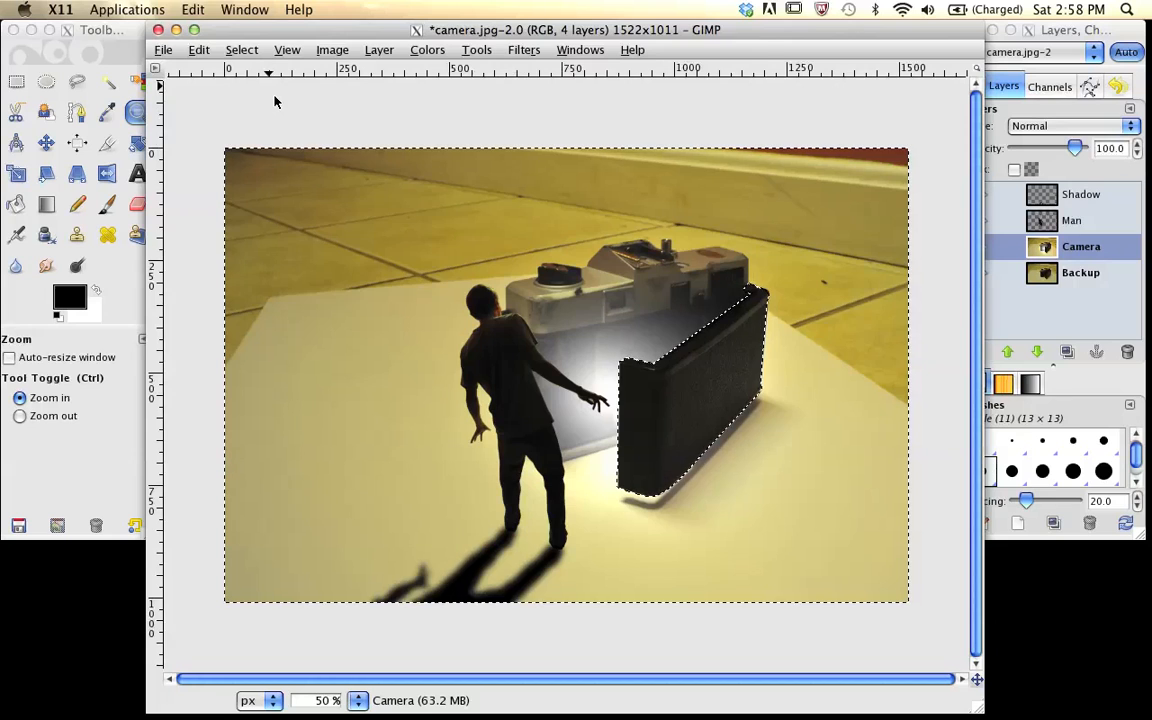
Step: Clear the selection around the camera's back cover
key("alt+s")
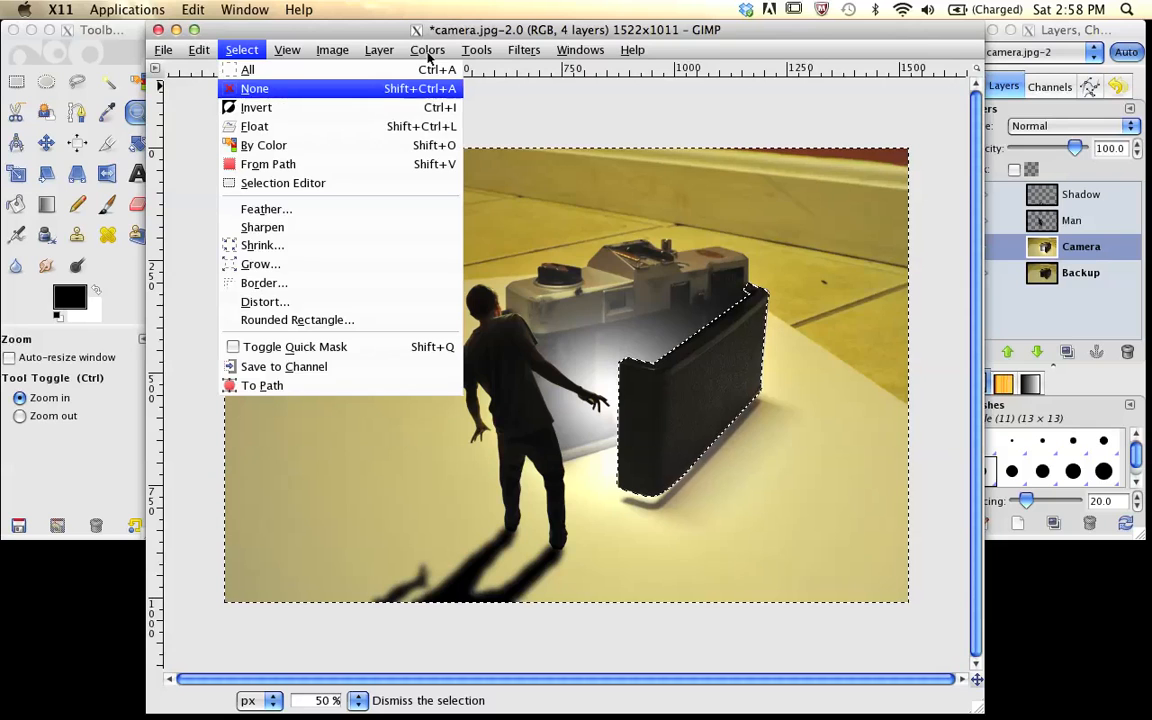
left_click(478, 51)
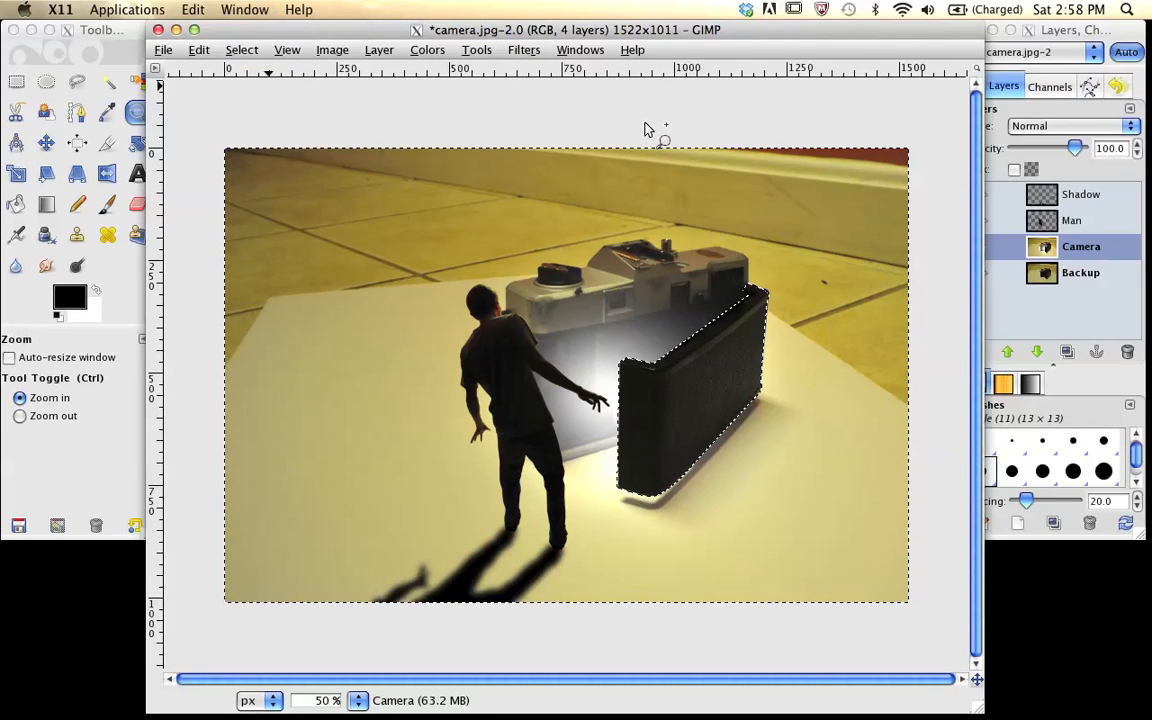
key("shift+ctrl+a")
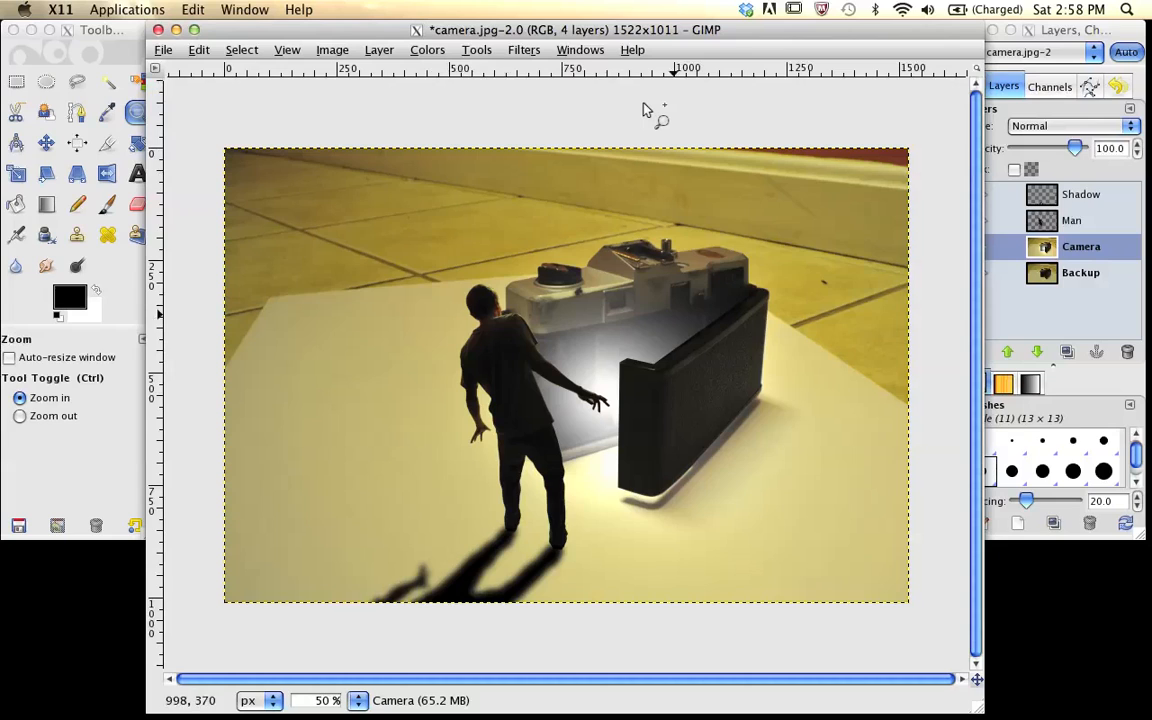